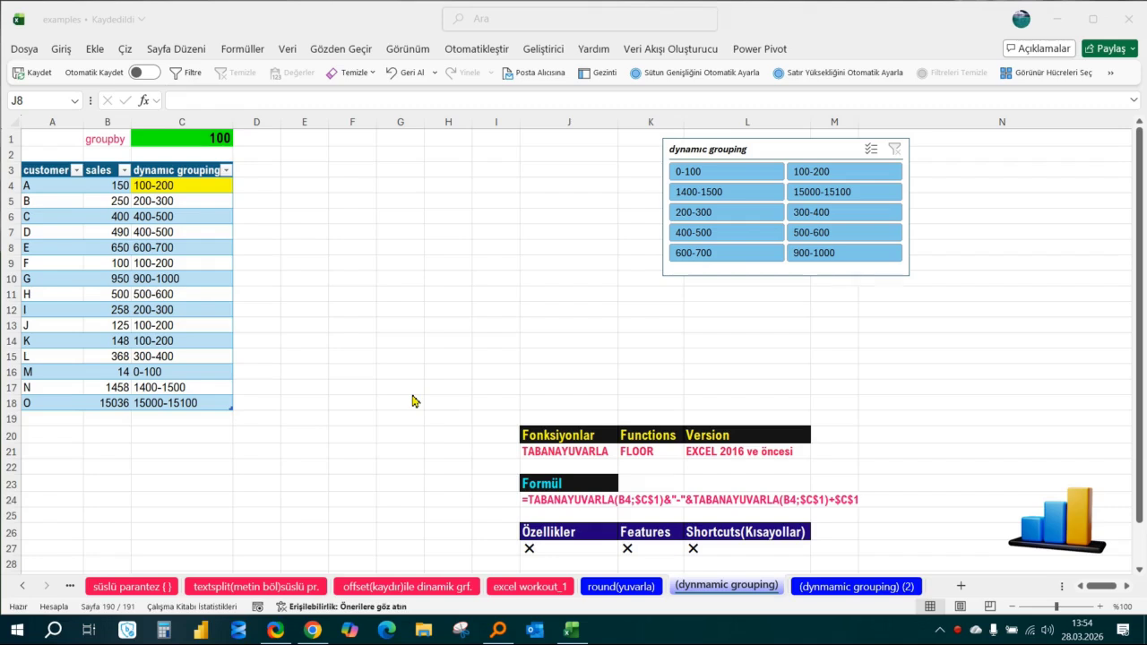
Step: Open the round(yuvarla) sheet and examine the rounding columns D to J and the source amount in C7
left_click(610, 586)
left_click(620, 588)
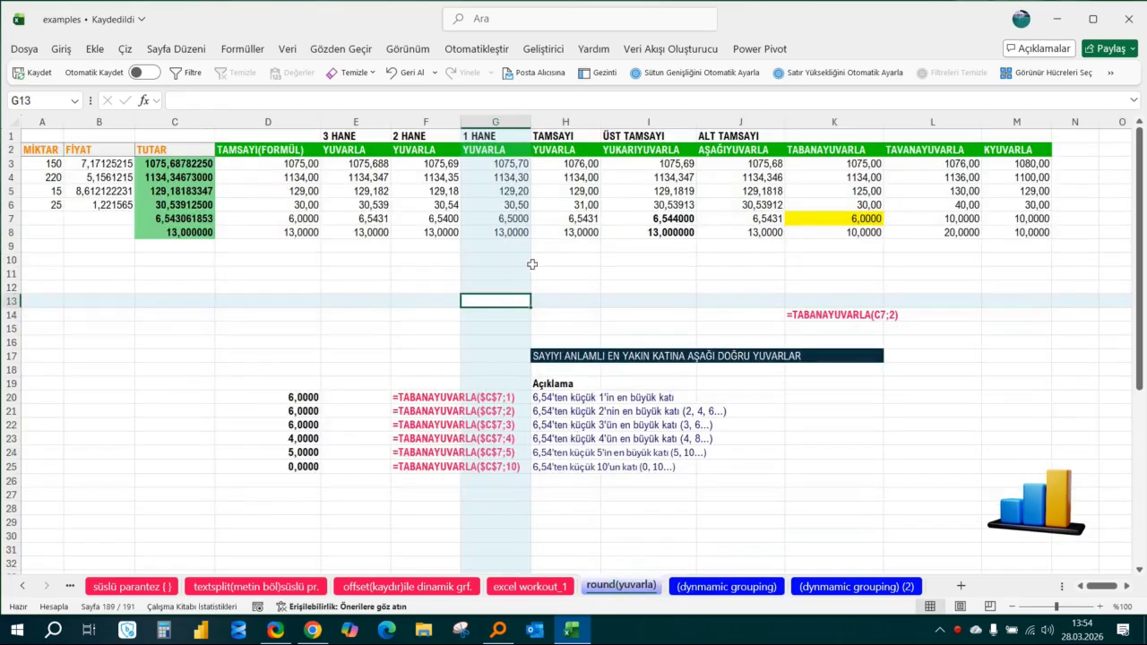
left_click_drag(251, 151, 729, 243)
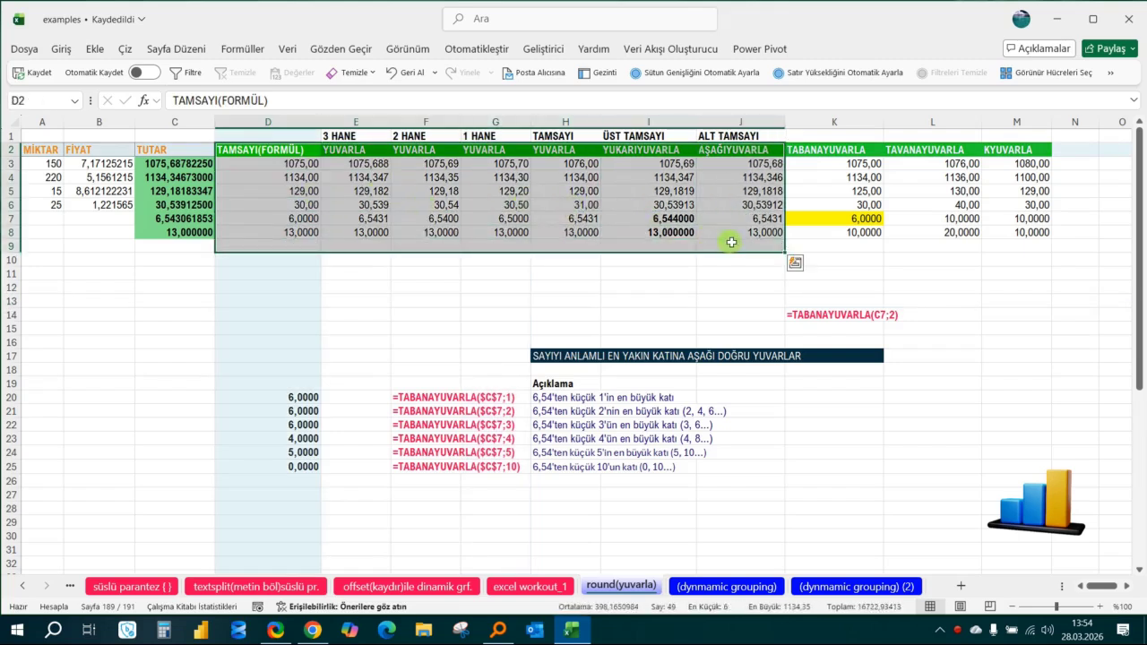
left_click(595, 289)
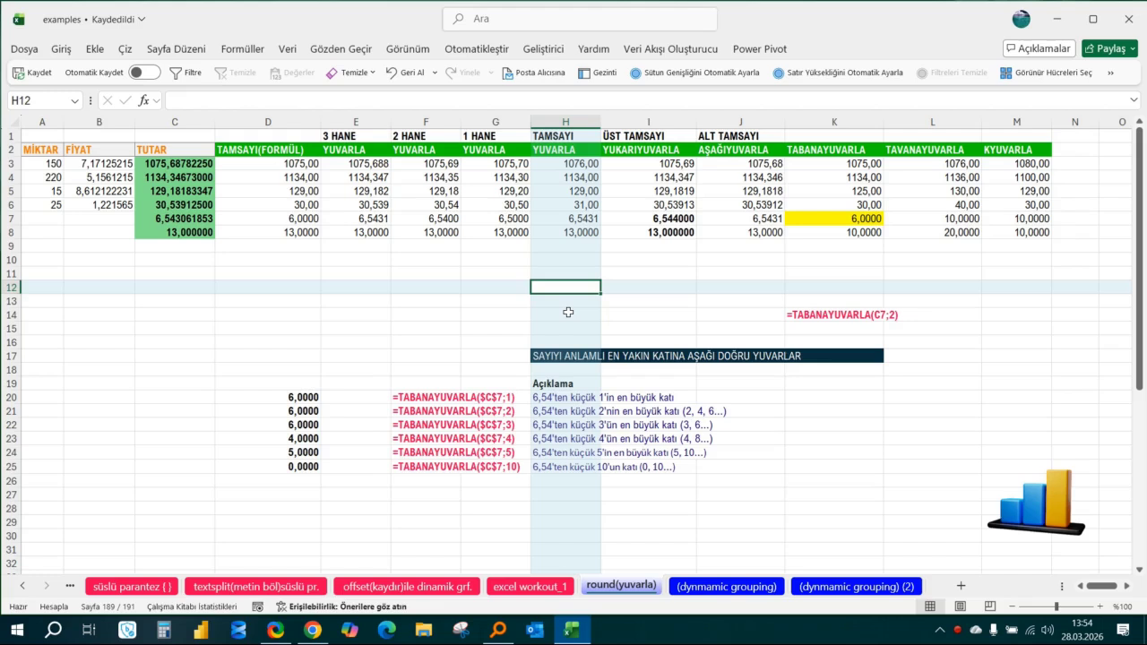
mouse_move(201, 221)
left_mouse_down()
mouse_move(448, 220)
mouse_move(191, 218)
left_mouse_up()
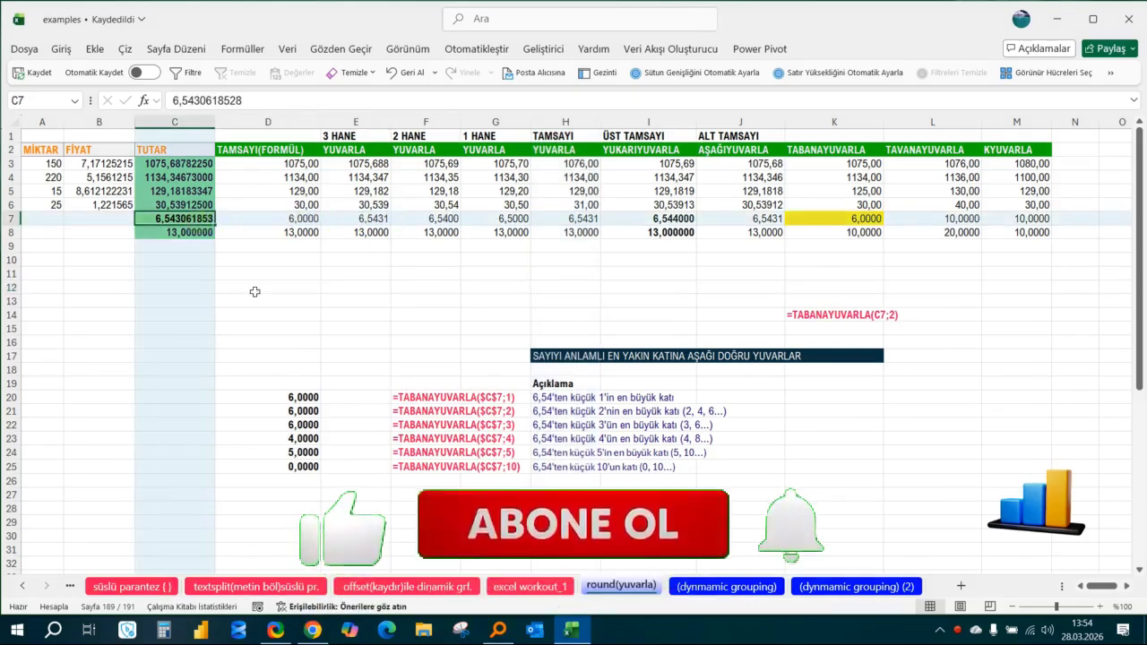
left_click(425, 287)
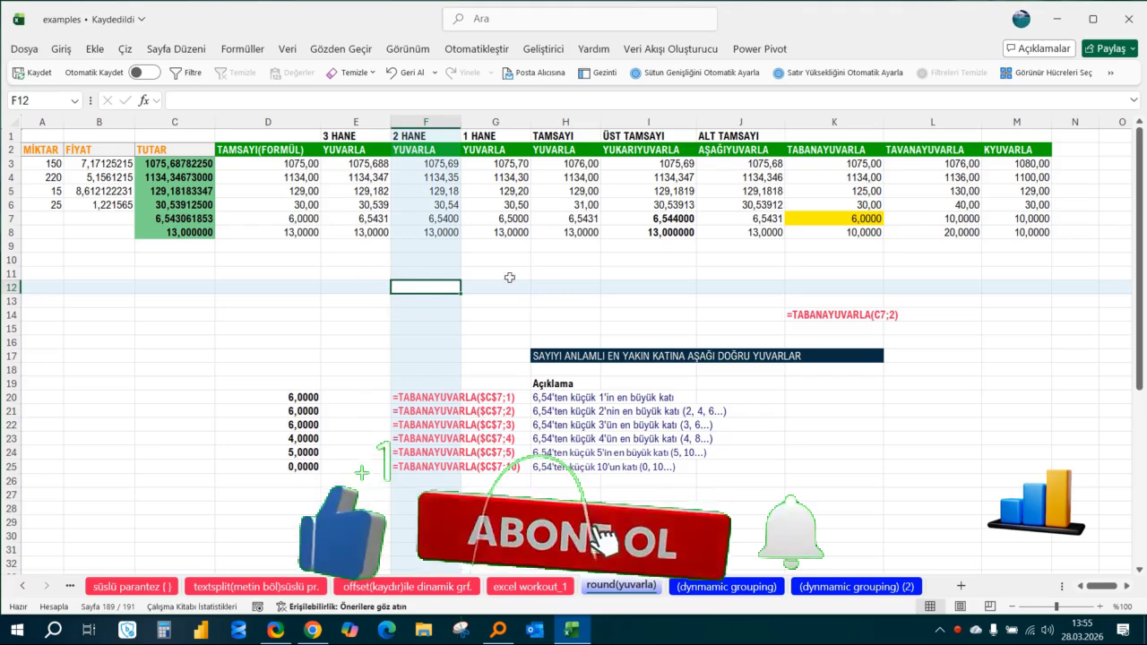
Step: Clear cell D20 and re-enter its formula as =TABANAYUVARLA(C7;1)
left_click(285, 397)
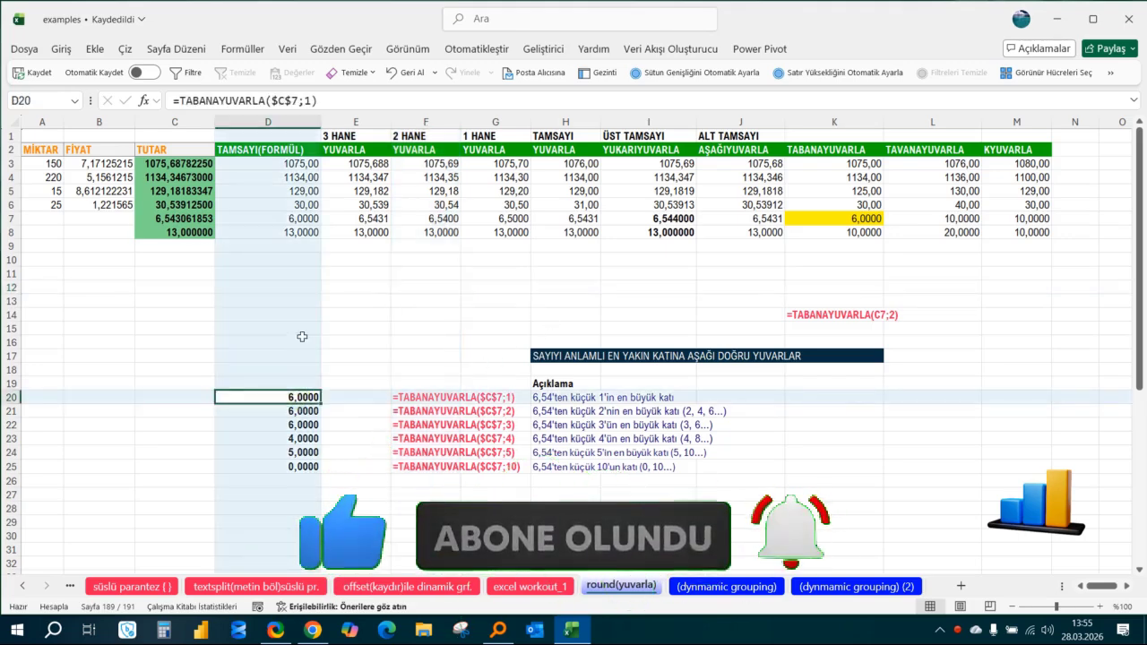
key("Delete")
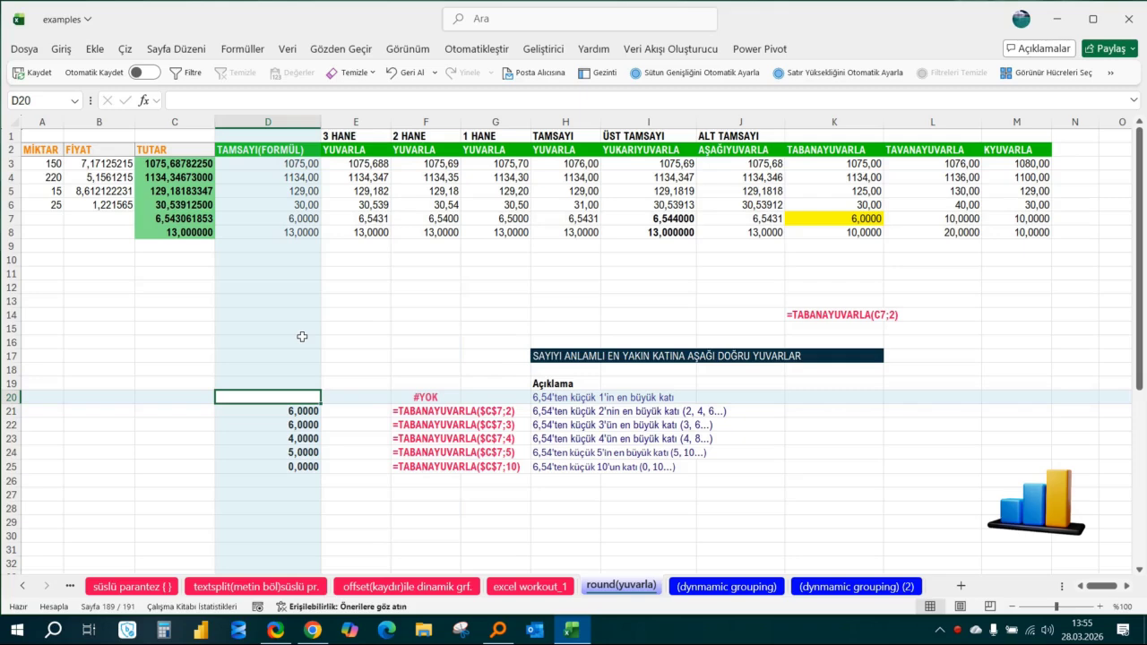
type("=taba")
key("Caps_Lock")
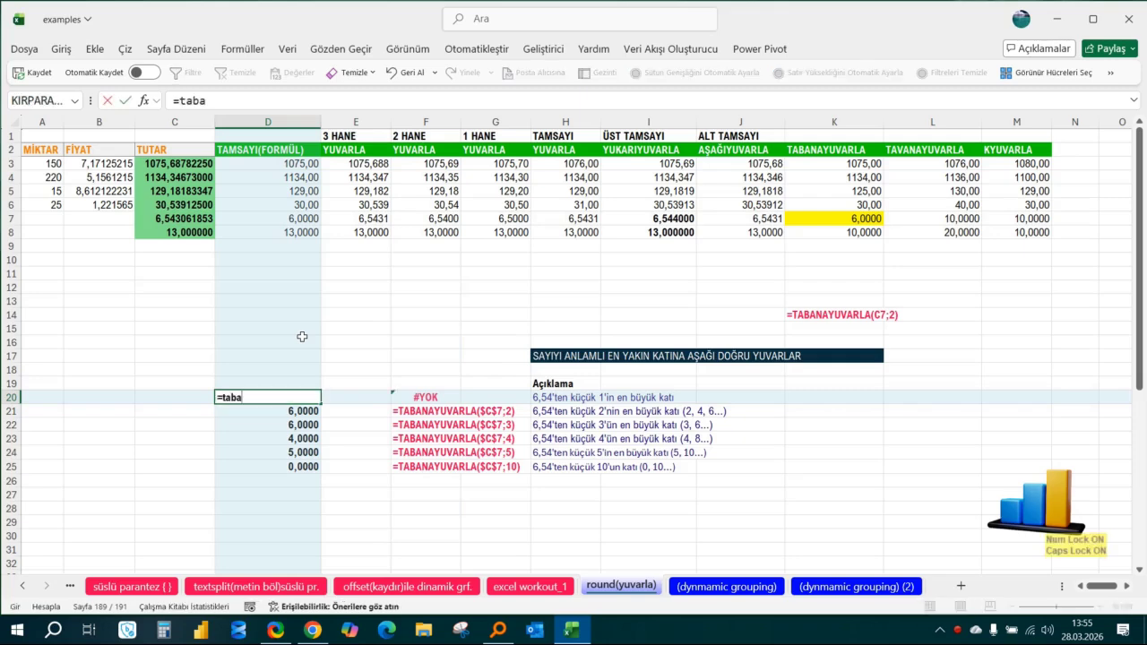
key("BackSpace")
key("BackSpace")
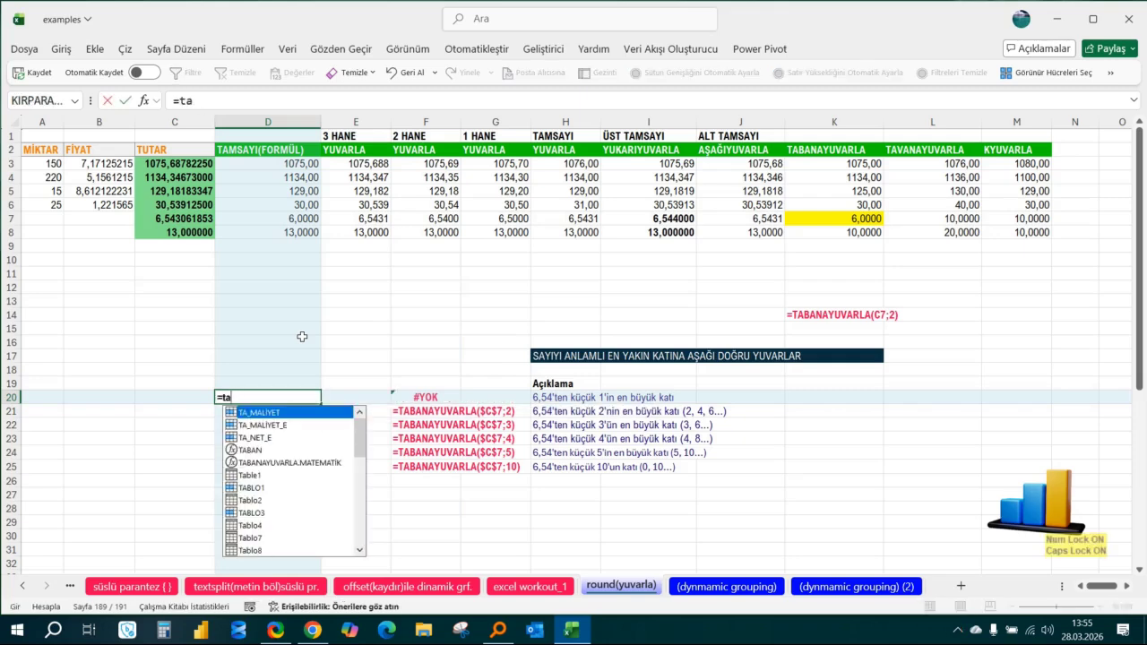
key("BackSpace")
key("BackSpace")
key("Caps_Lock")
type("taba")
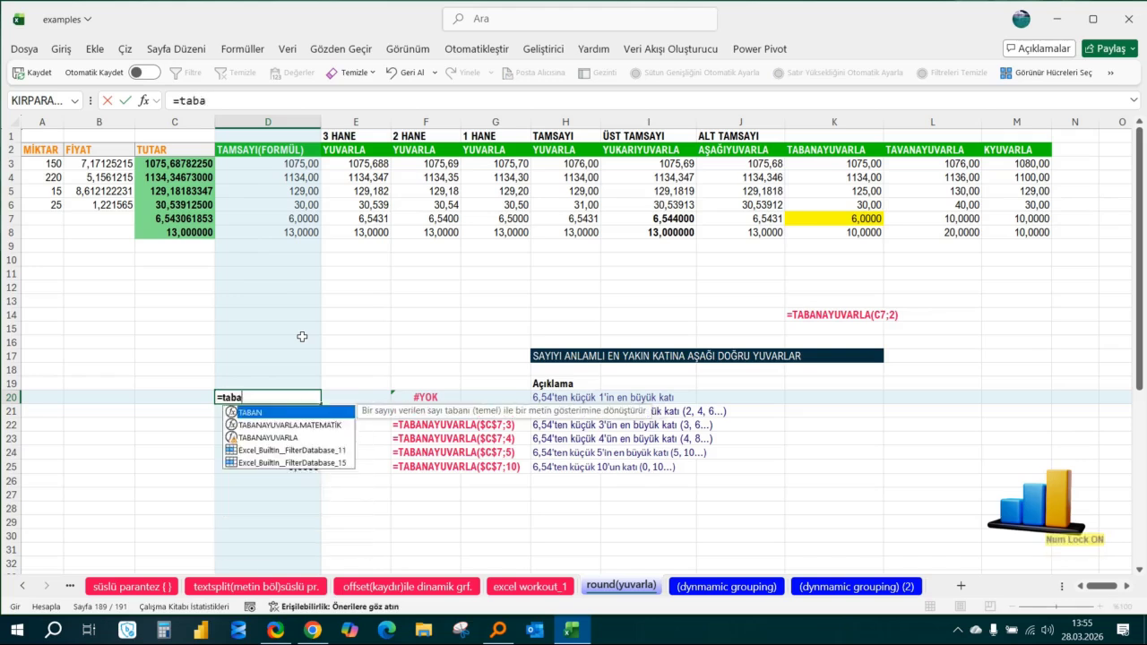
key("Tab")
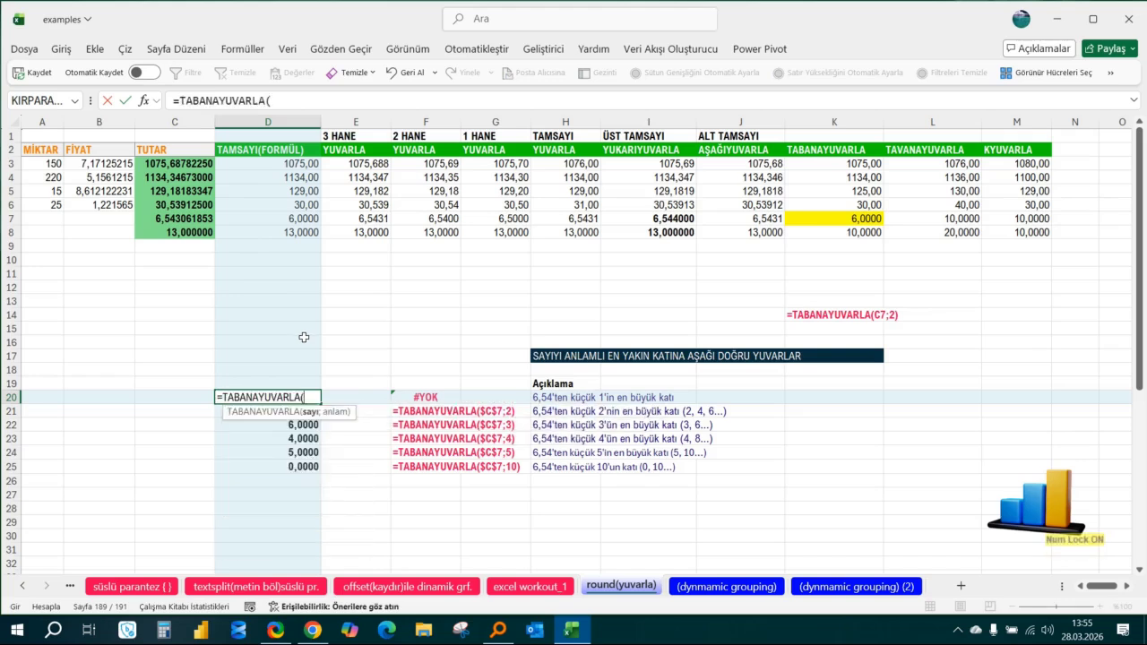
left_click(181, 223)
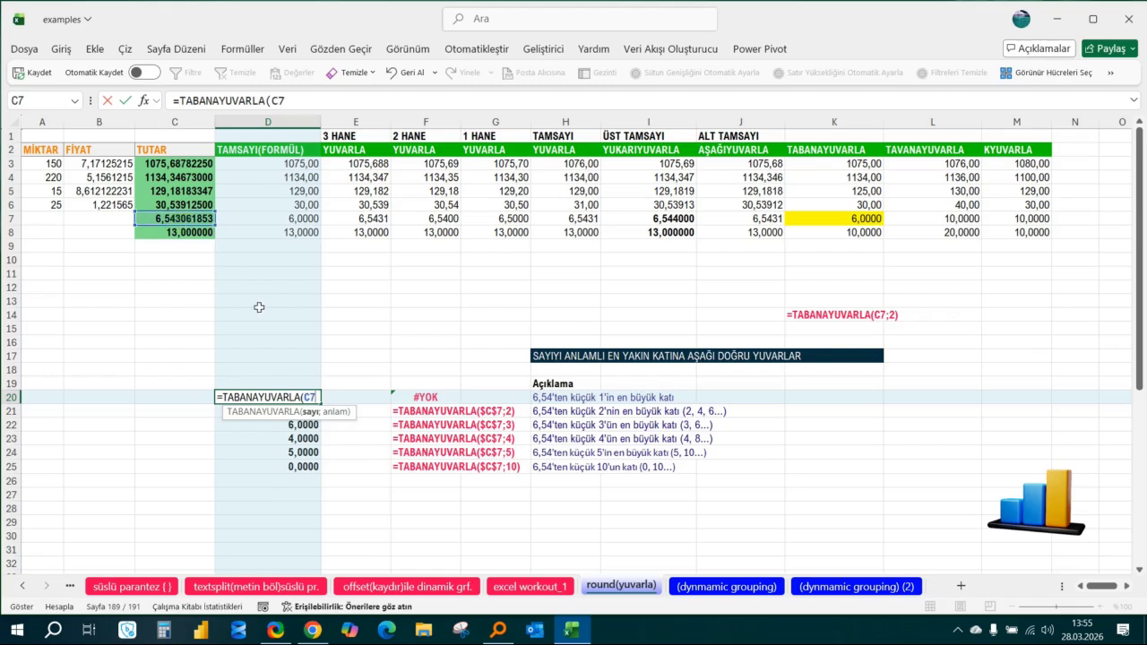
type(";")
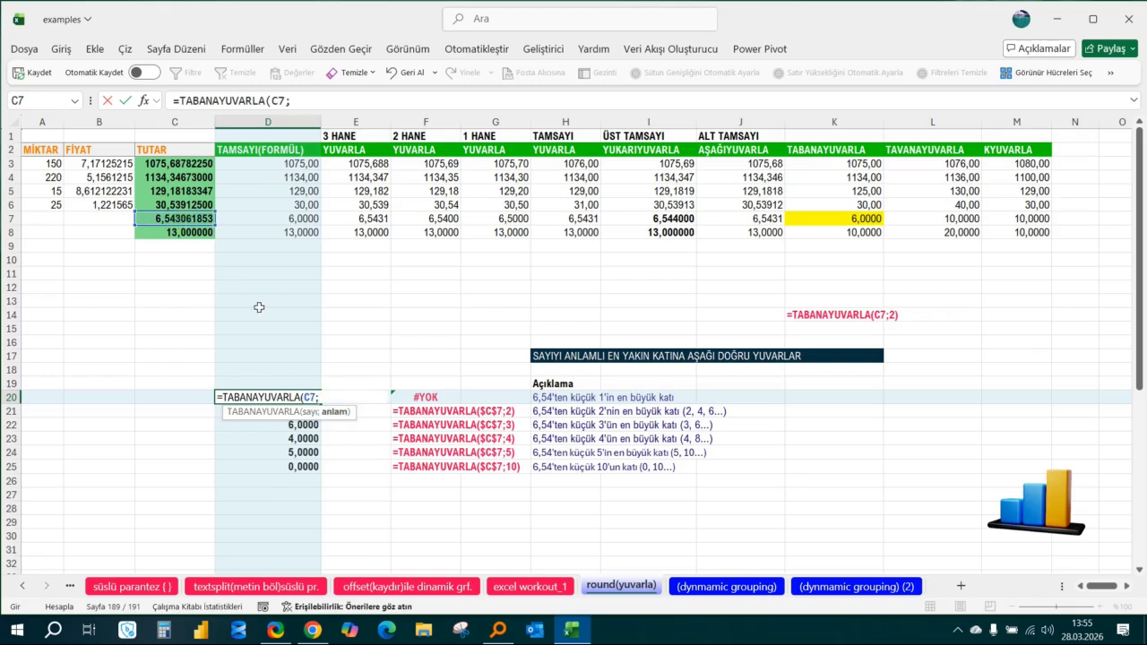
type("1)")
key("Return")
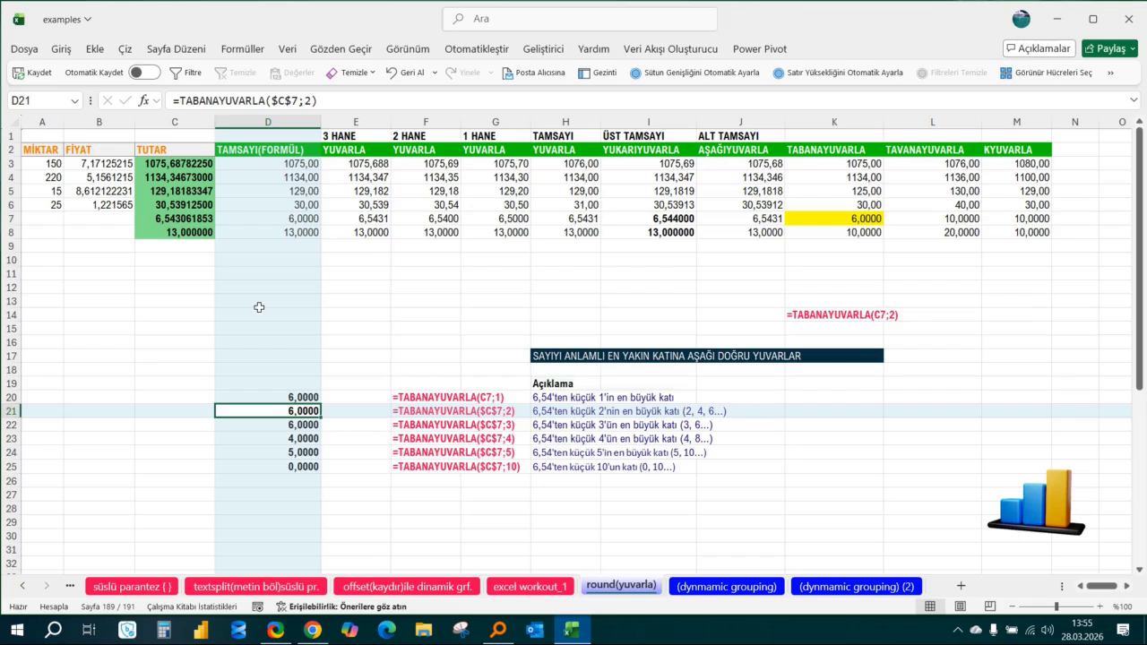
Step: Compare the TABANAYUVARLA formulas in D20 and D21 with the amount in C7 and the description in H17
key("Up")
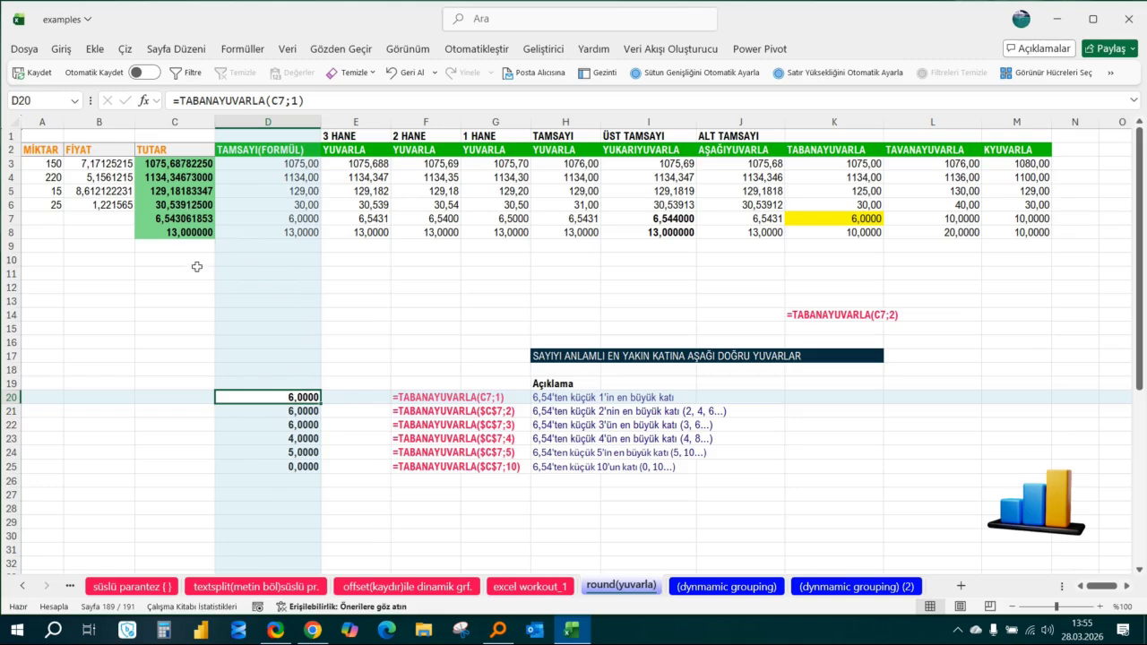
left_click(194, 218)
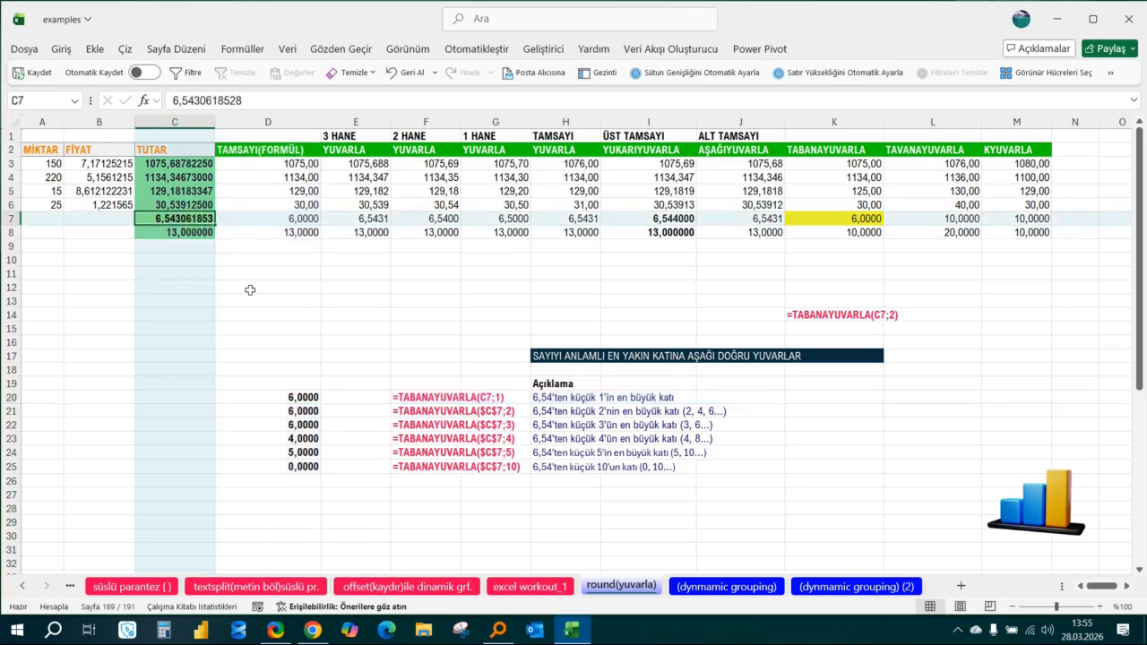
left_click(305, 411)
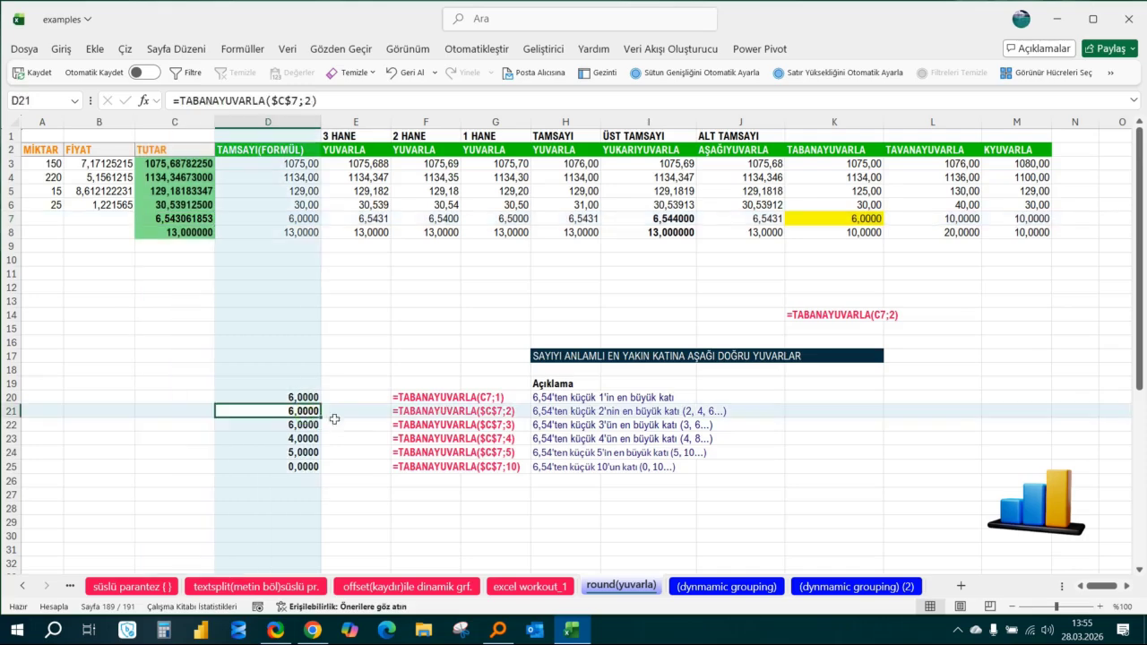
left_click(306, 101)
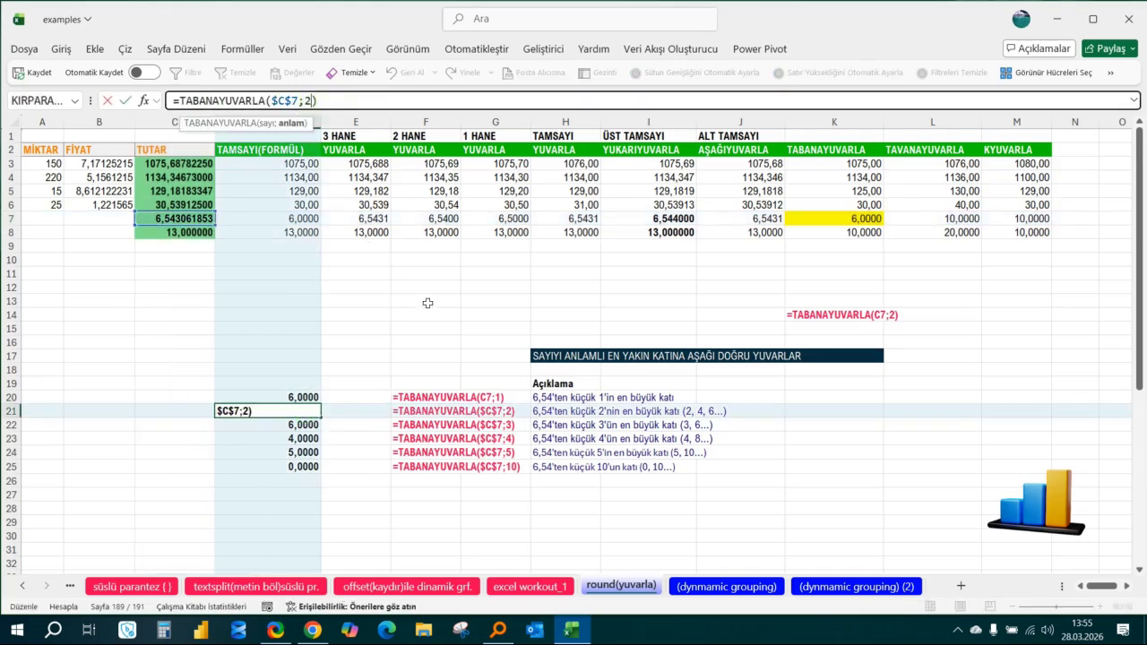
key("Escape")
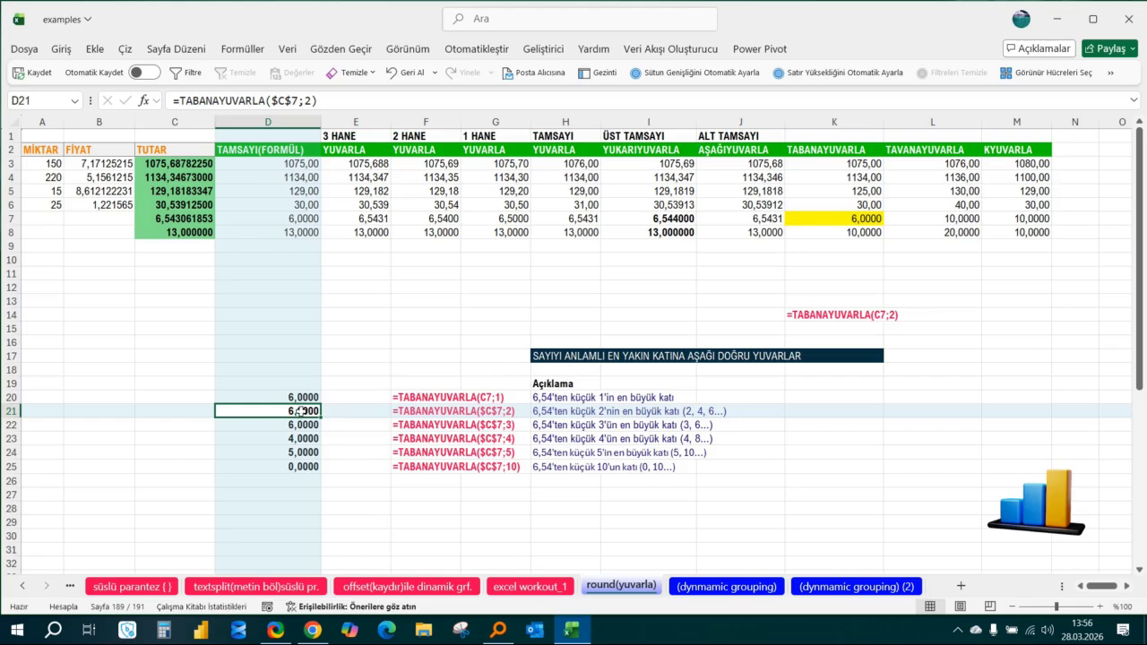
left_click(547, 360)
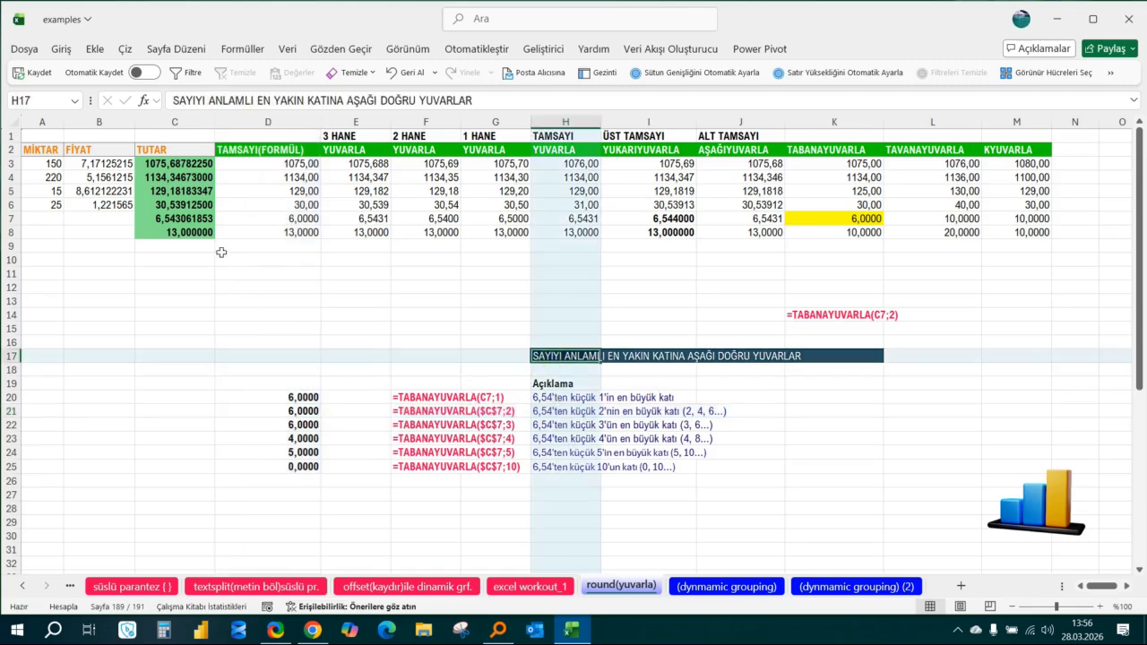
left_click(203, 219)
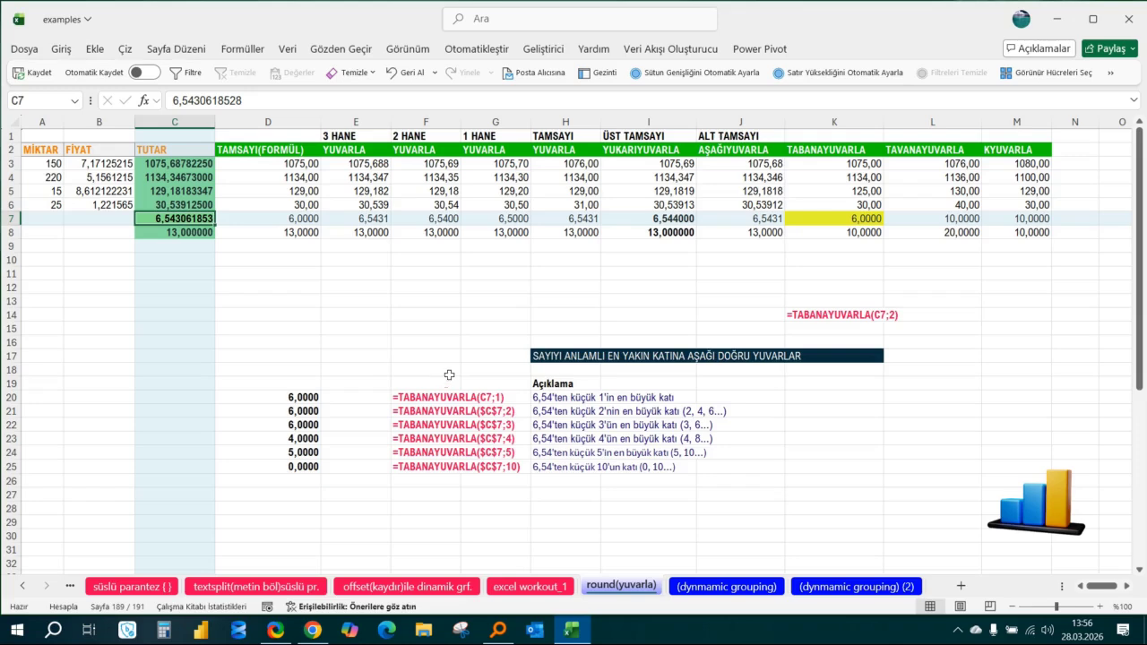
Step: Inspect the significance argument of the TABANAYUVARLA formula in D22 and its explanation in H22
double_click(300, 426)
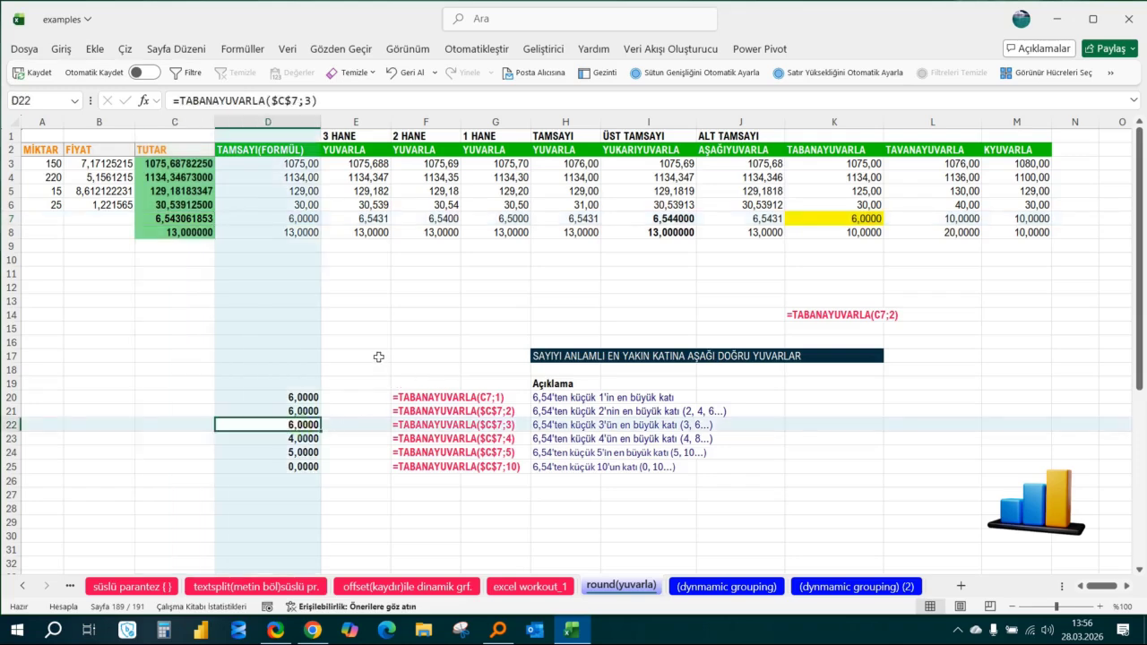
left_click(313, 103)
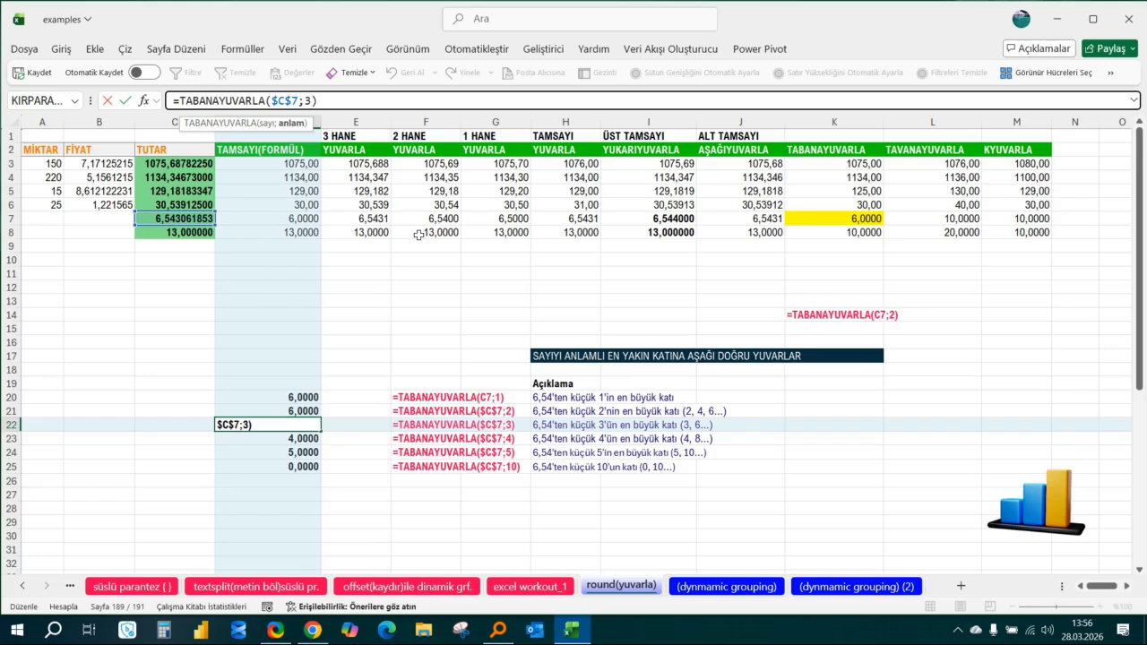
left_click(594, 427)
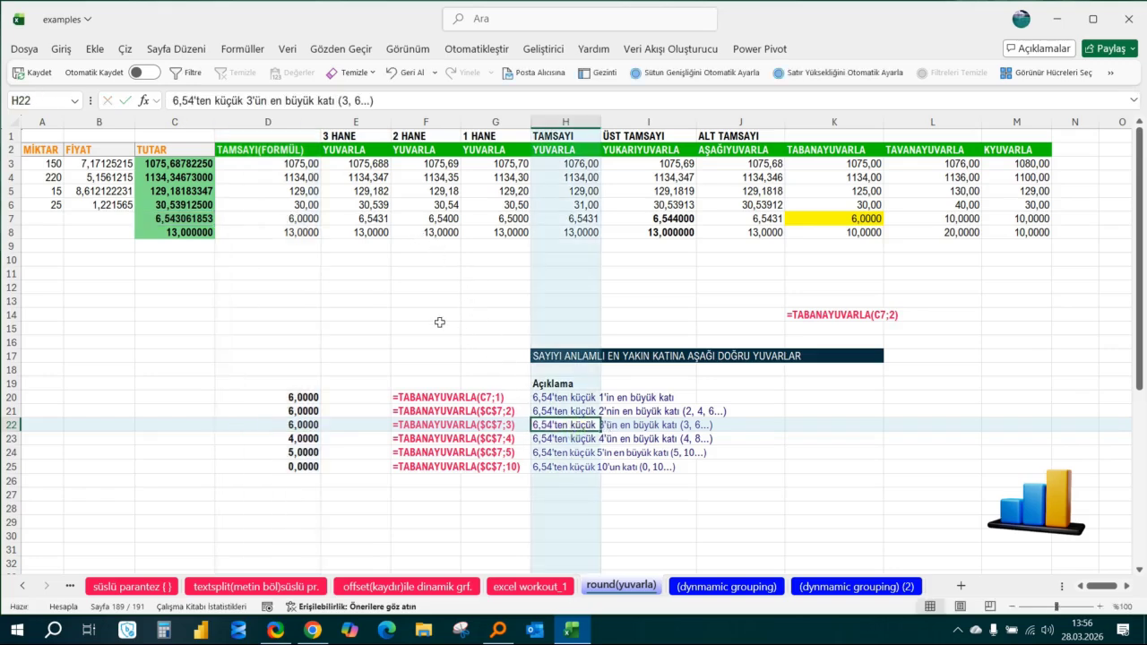
key("Left")
key("Left")
key("Left")
key("Left")
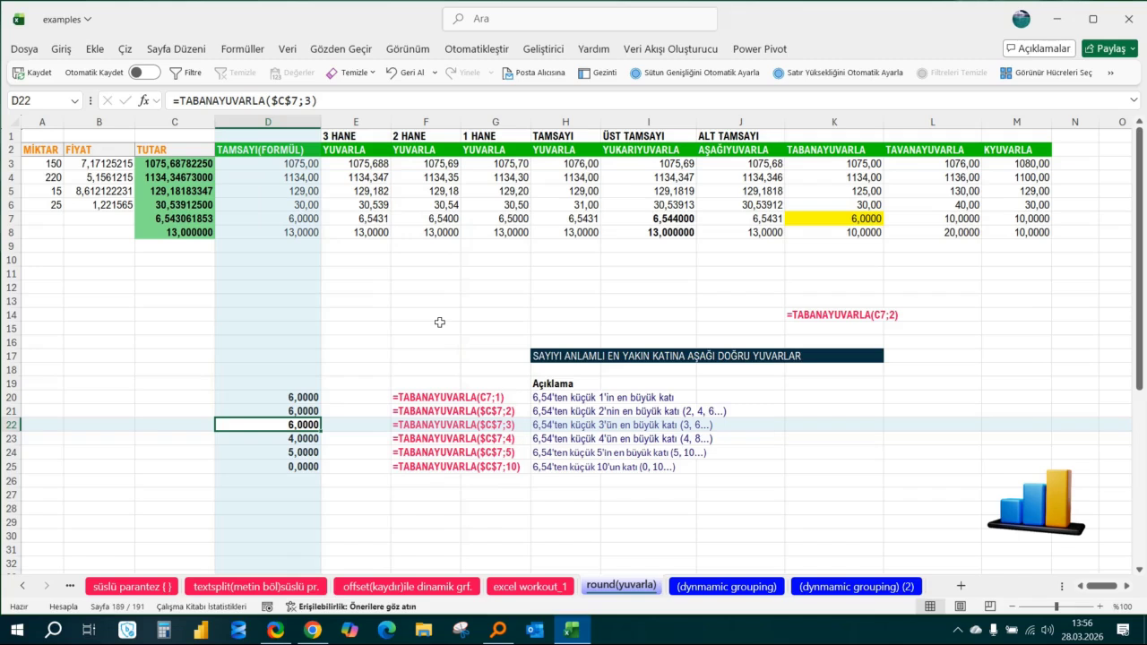
key("Right")
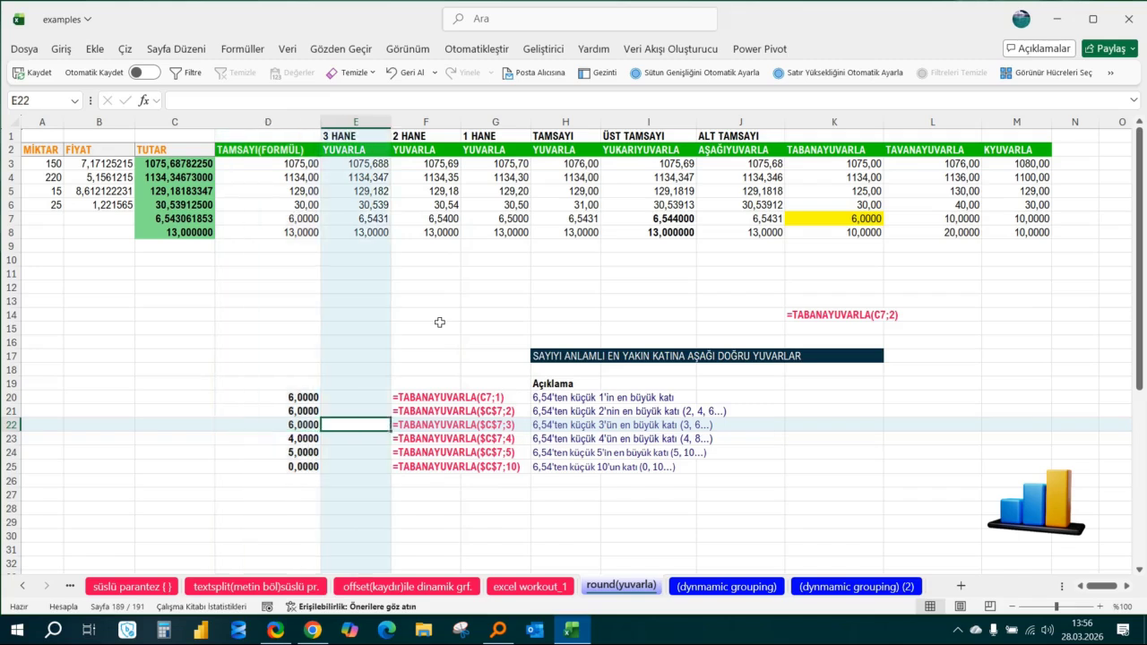
key("Right")
key("Left")
key("Left")
Step: Change the function in D23 from TABANAYUVARLA to TAVANAYUVARLA so the formula reads =TAVANAYUVARLA($C$7;4)
key("Down")
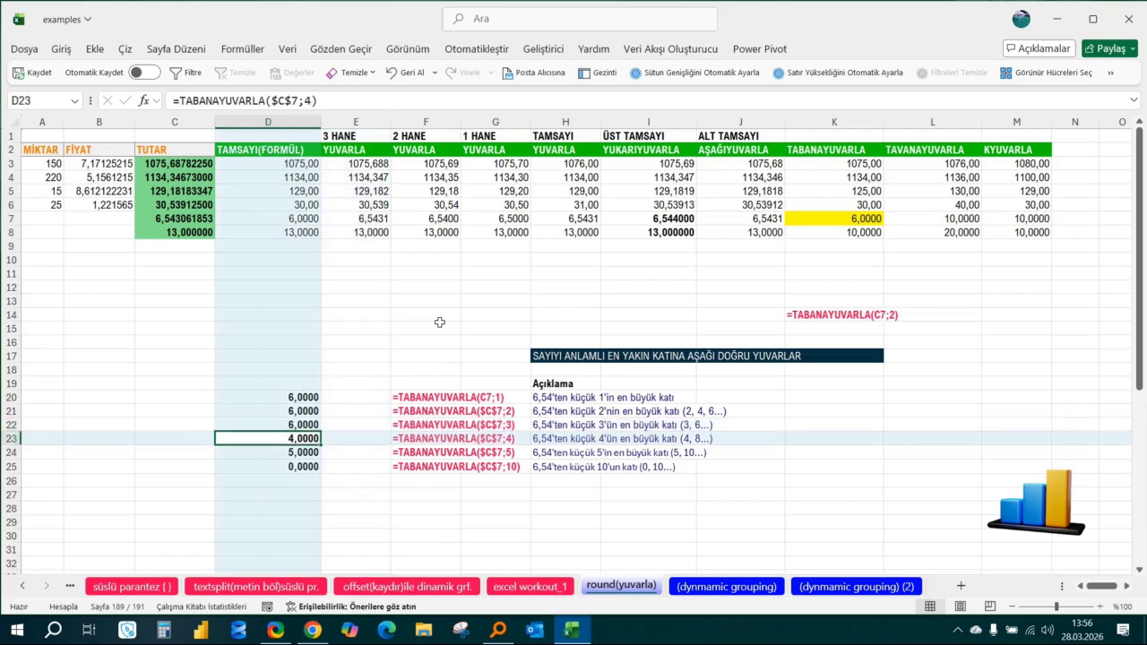
left_click(313, 102)
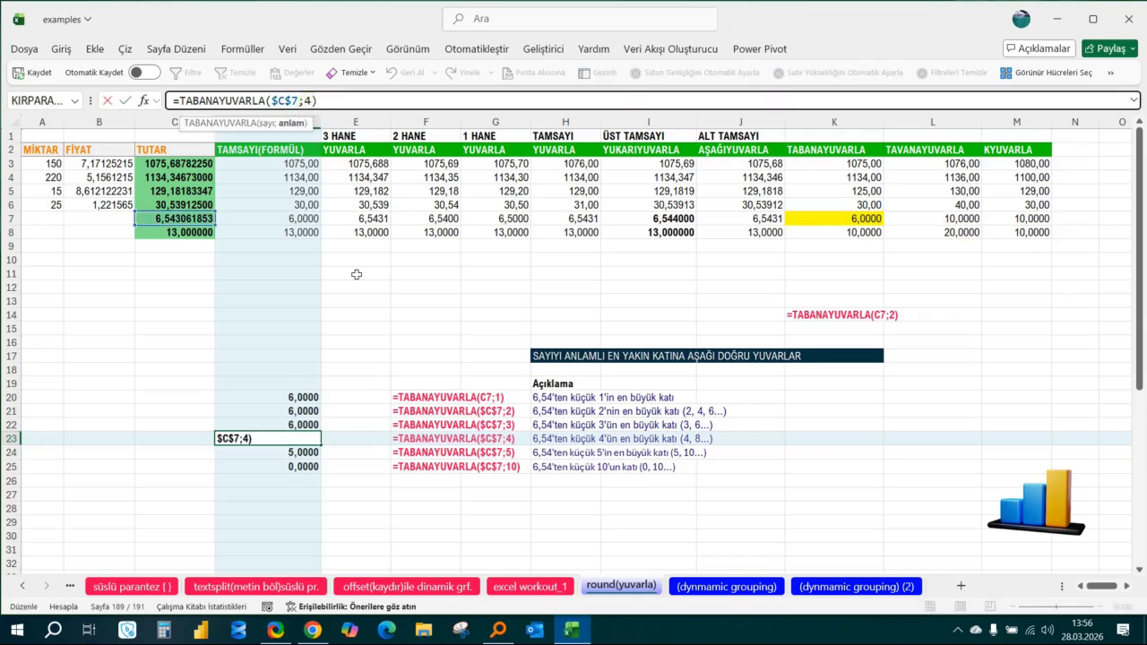
key("Escape")
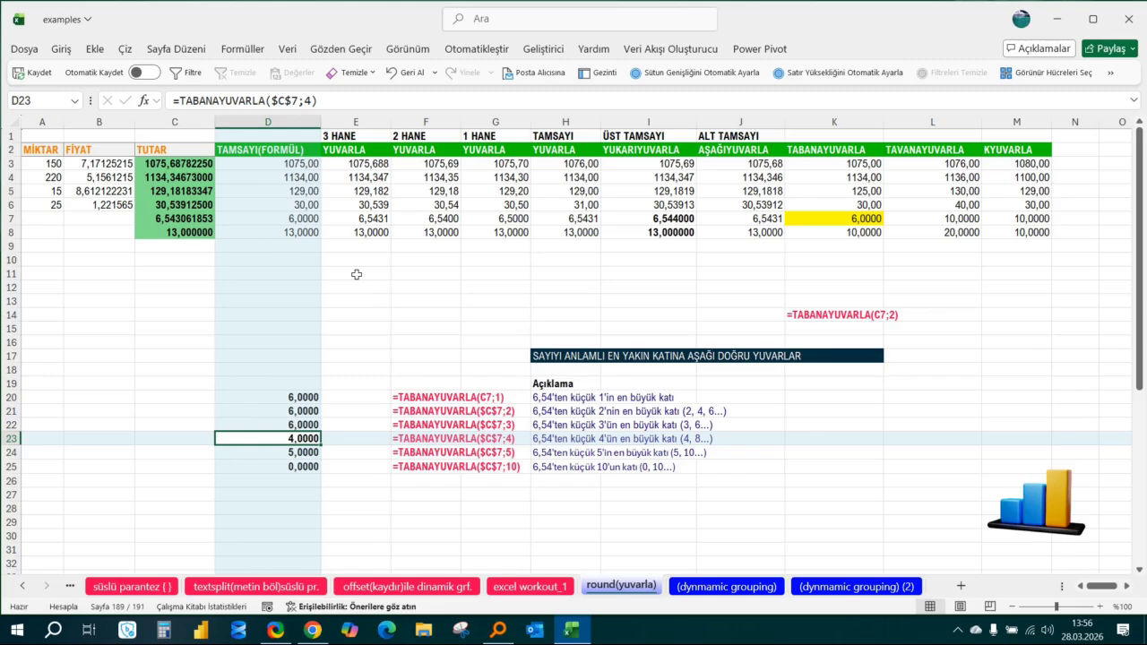
left_click(197, 103)
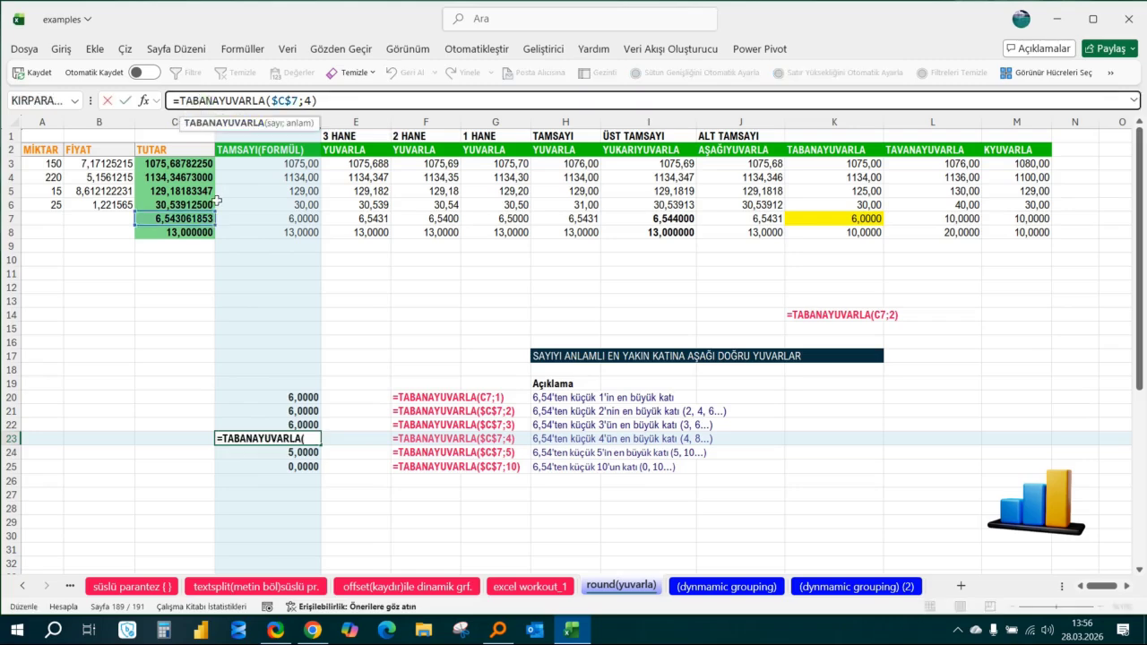
key("BackSpace")
type("v")
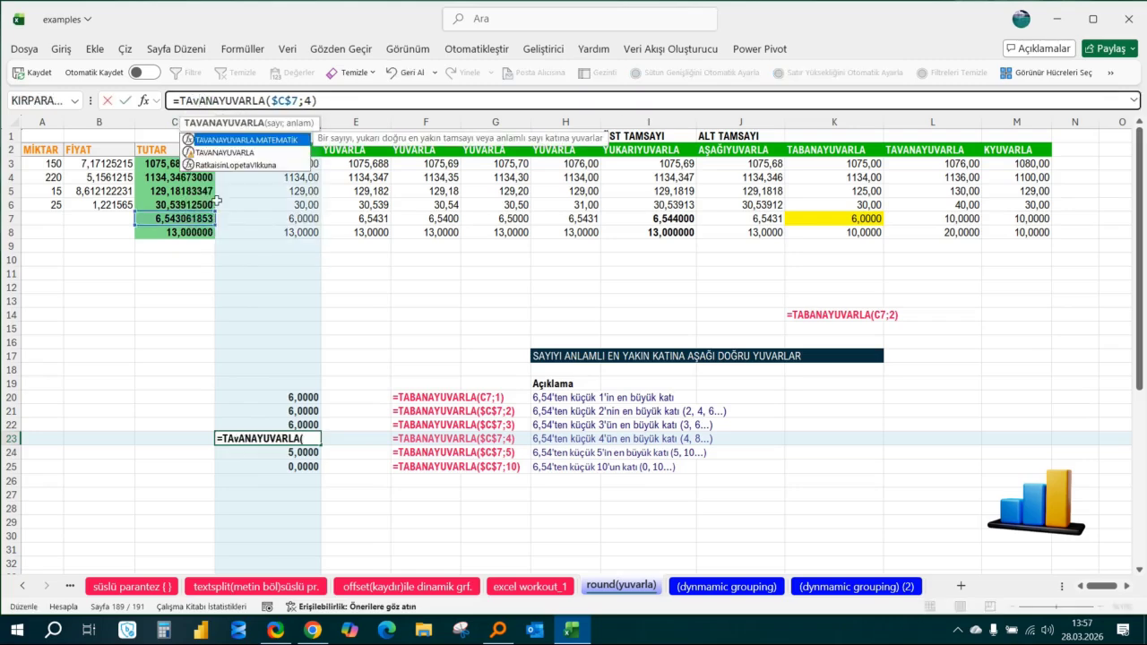
key("BackSpace")
key("Caps_Lock")
type("V")
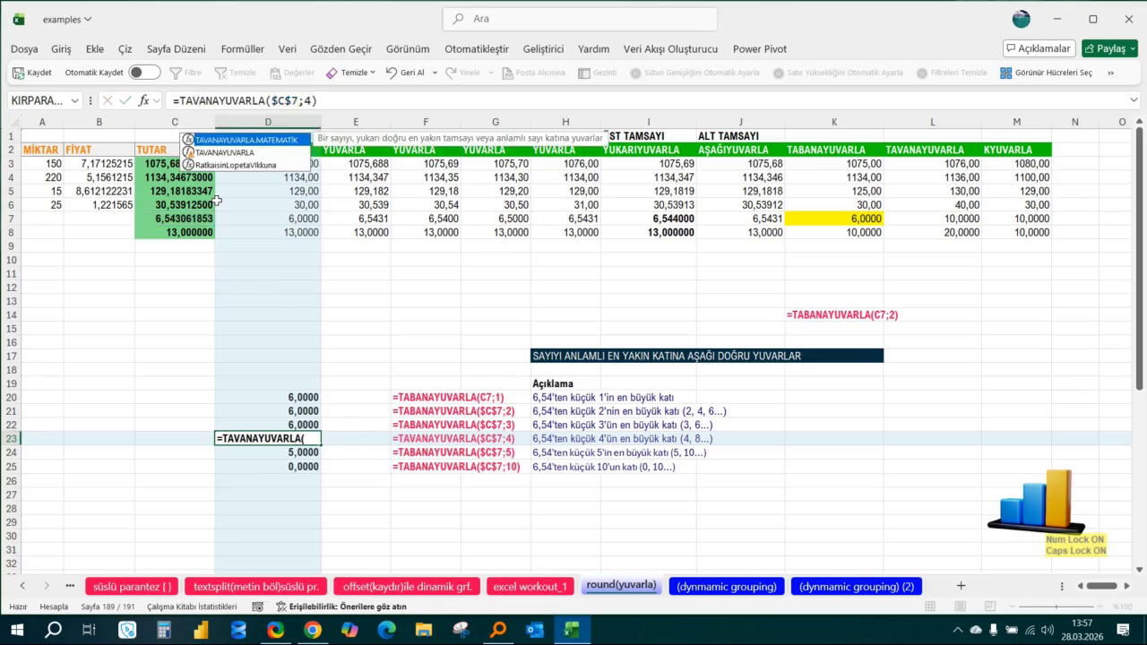
key("Return")
key("Up")
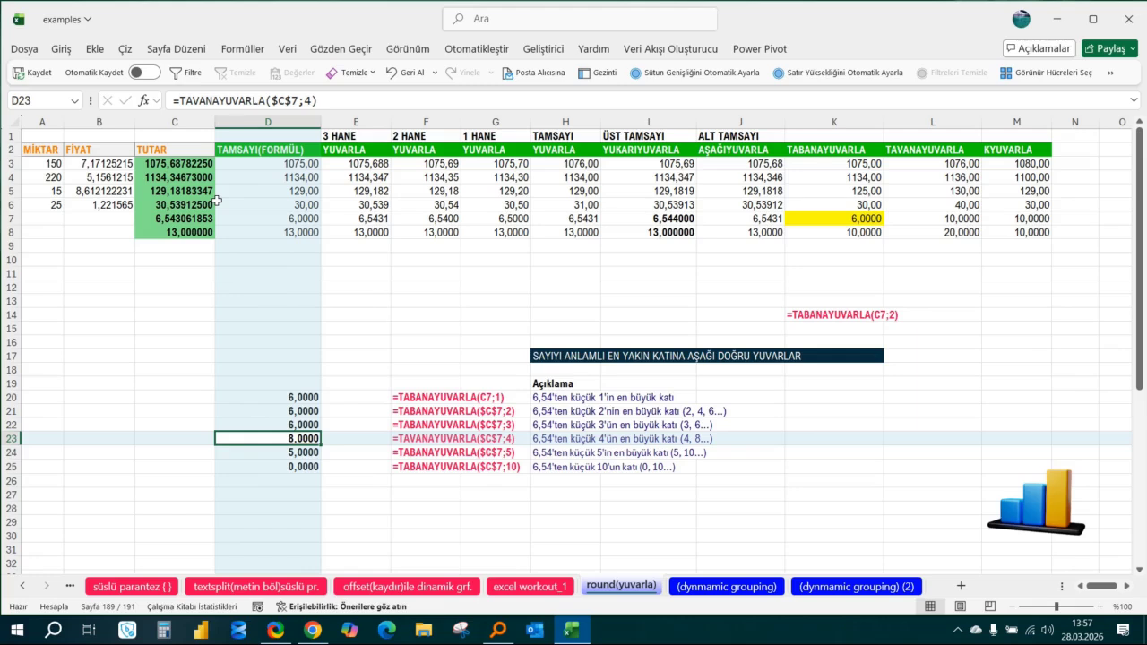
left_click(314, 101)
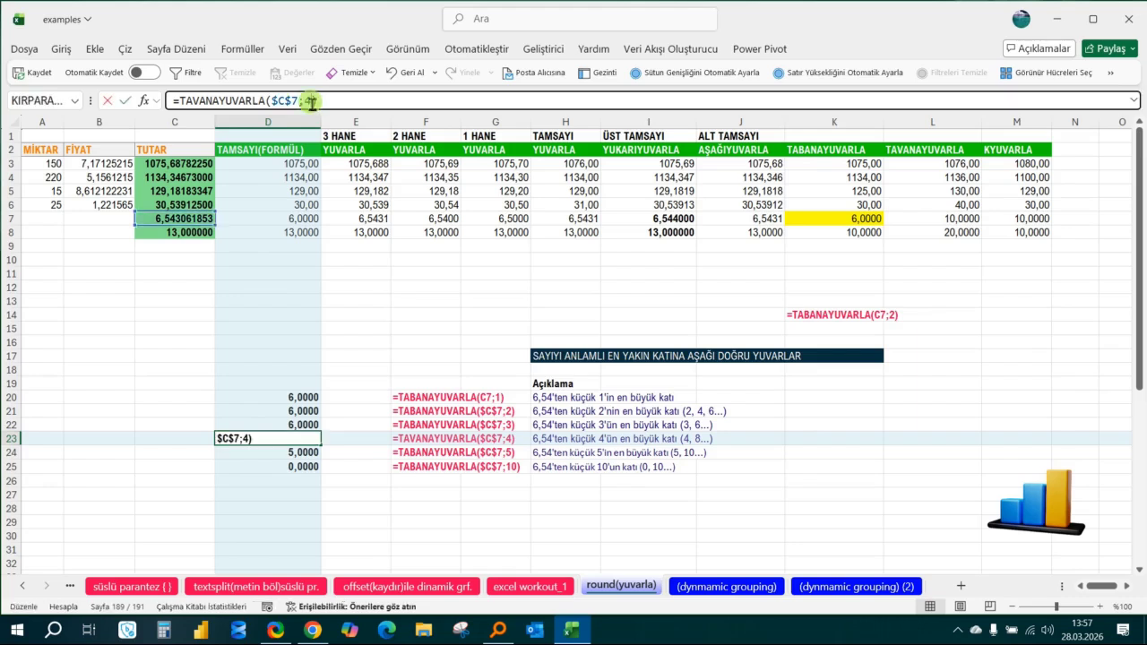
key("ctrl+Return")
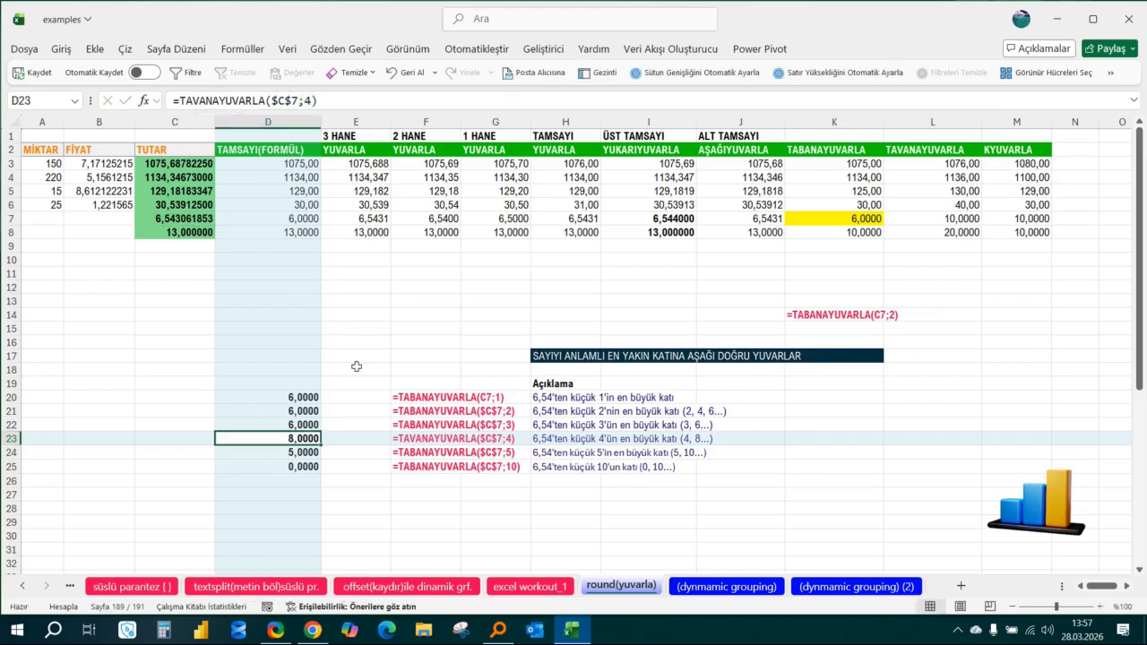
Step: Undo the change of function in the D23 formula
key("ctrl+z")
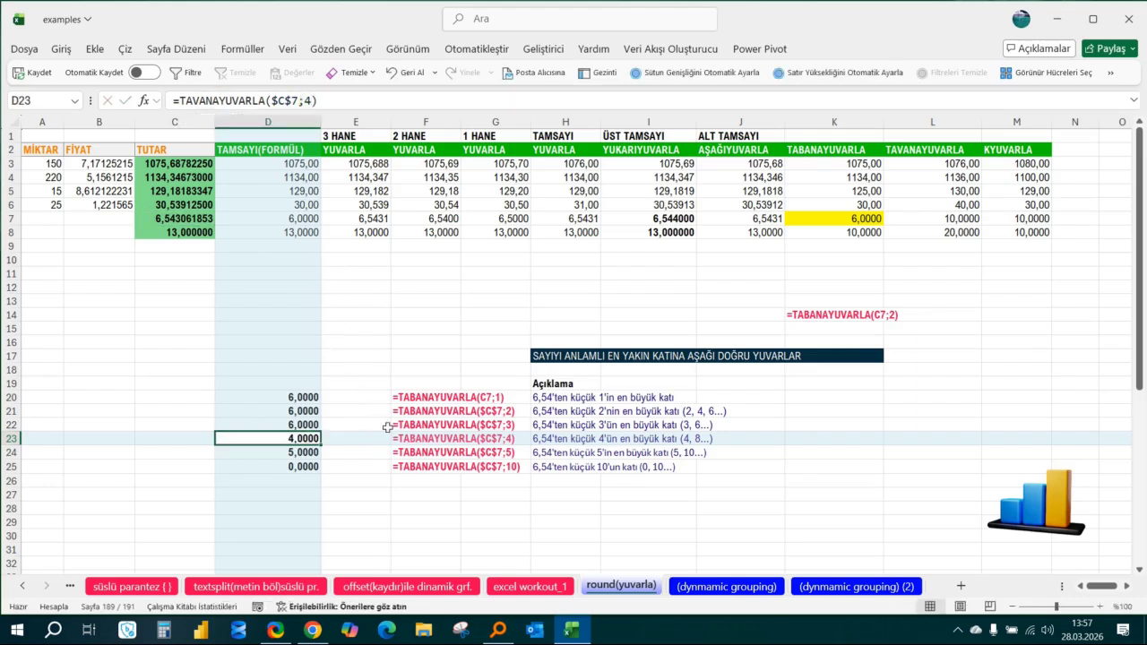
left_click(648, 302)
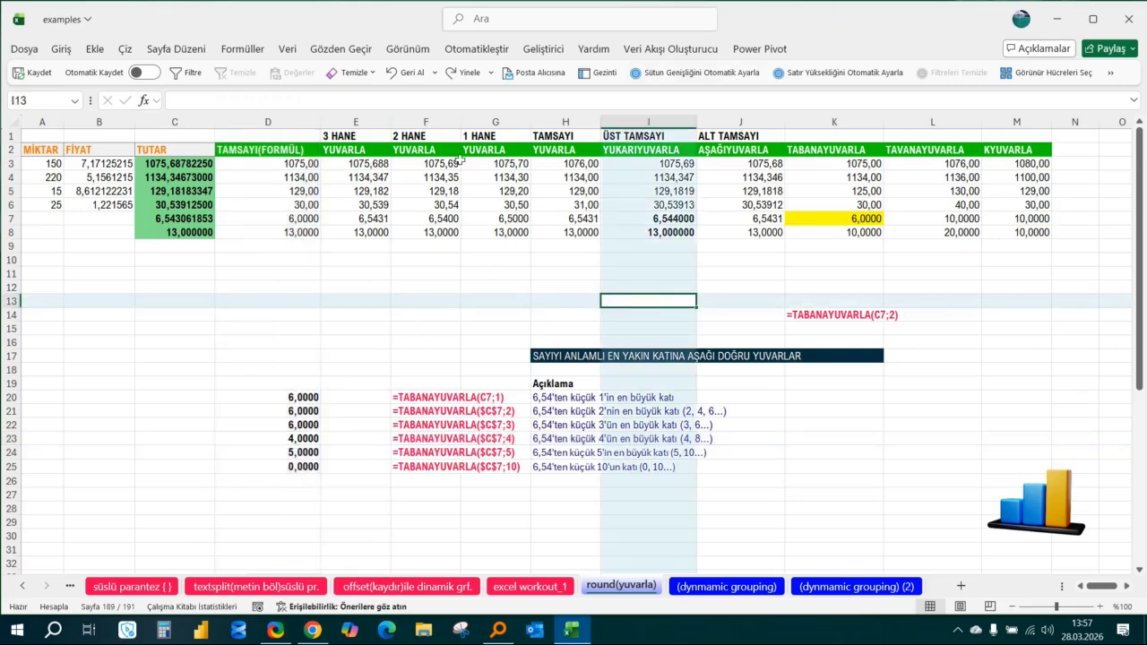
Step: Inspect the significance arguments of the TABANAYUVARLA formulas in D24 and D25
left_click(310, 457)
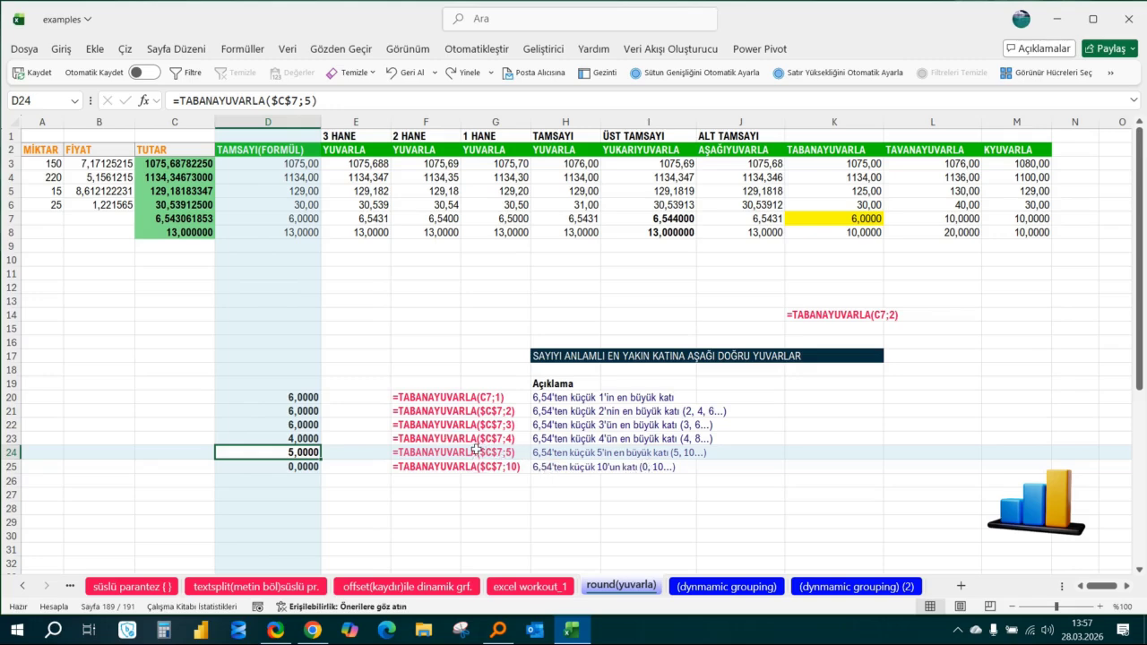
left_click(313, 102)
key("Escape")
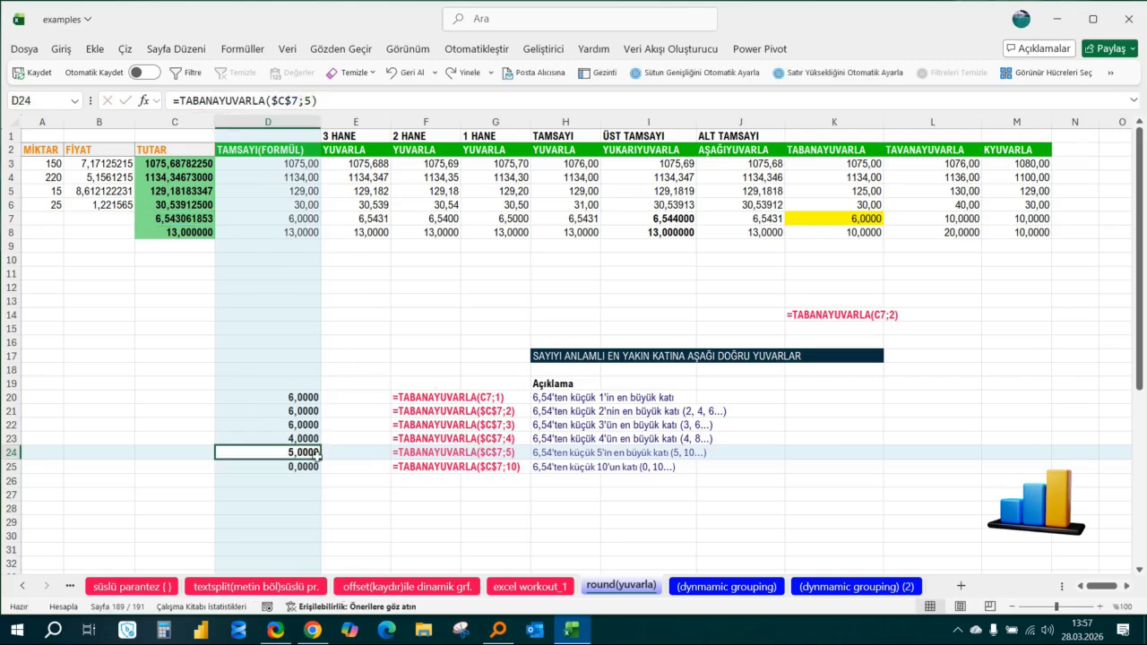
left_click(305, 467)
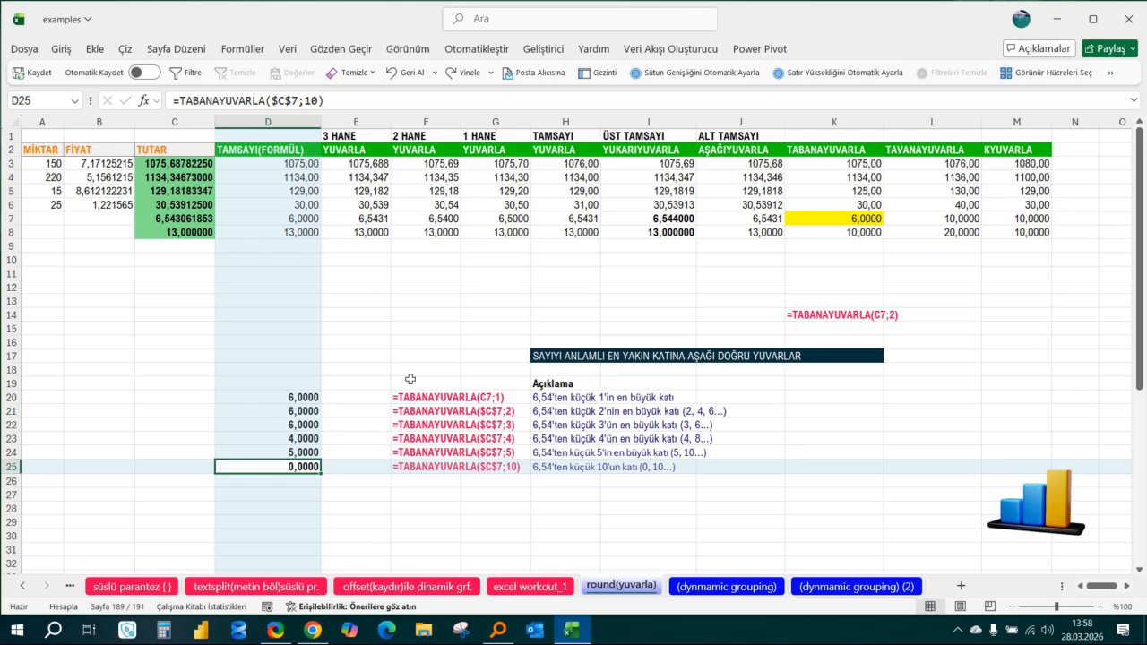
Step: Open the (dynmamic grouping) sheet and review the groupby value in C1 and the customer, sales and dynamic grouping columns
left_click(728, 587)
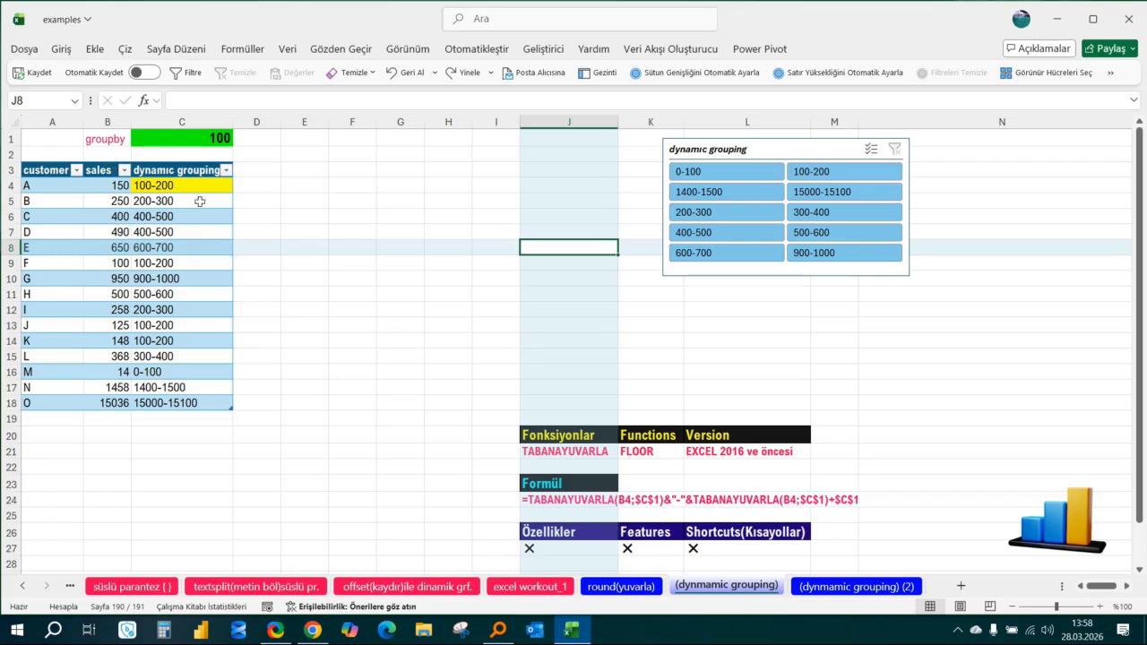
left_click(215, 140)
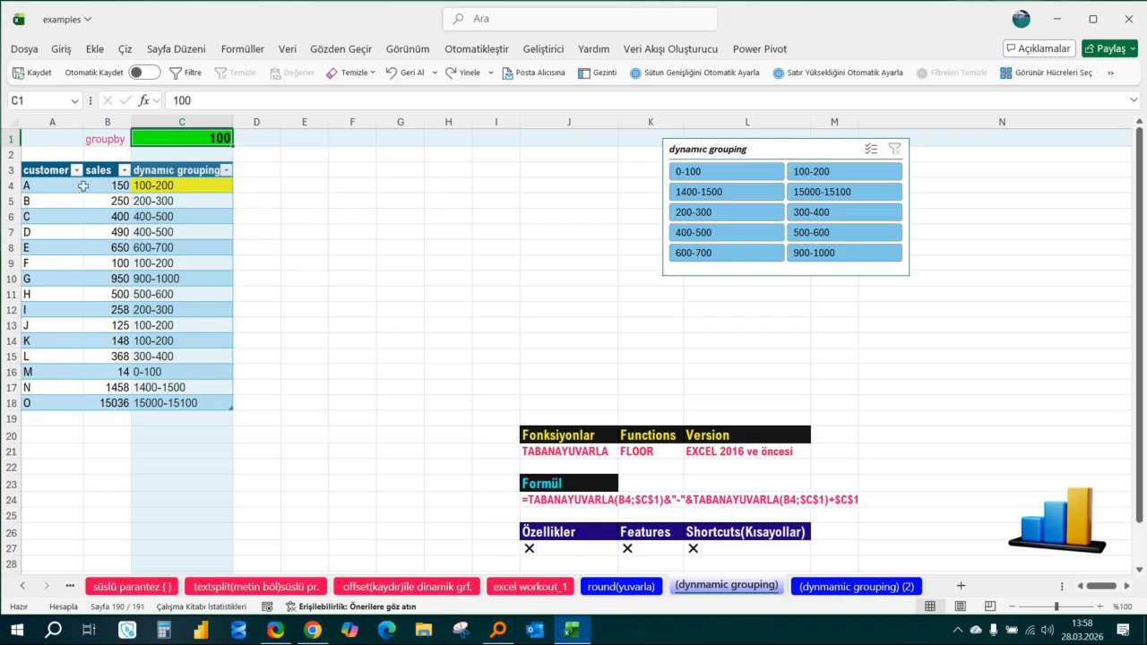
left_click_drag(52, 171, 56, 398)
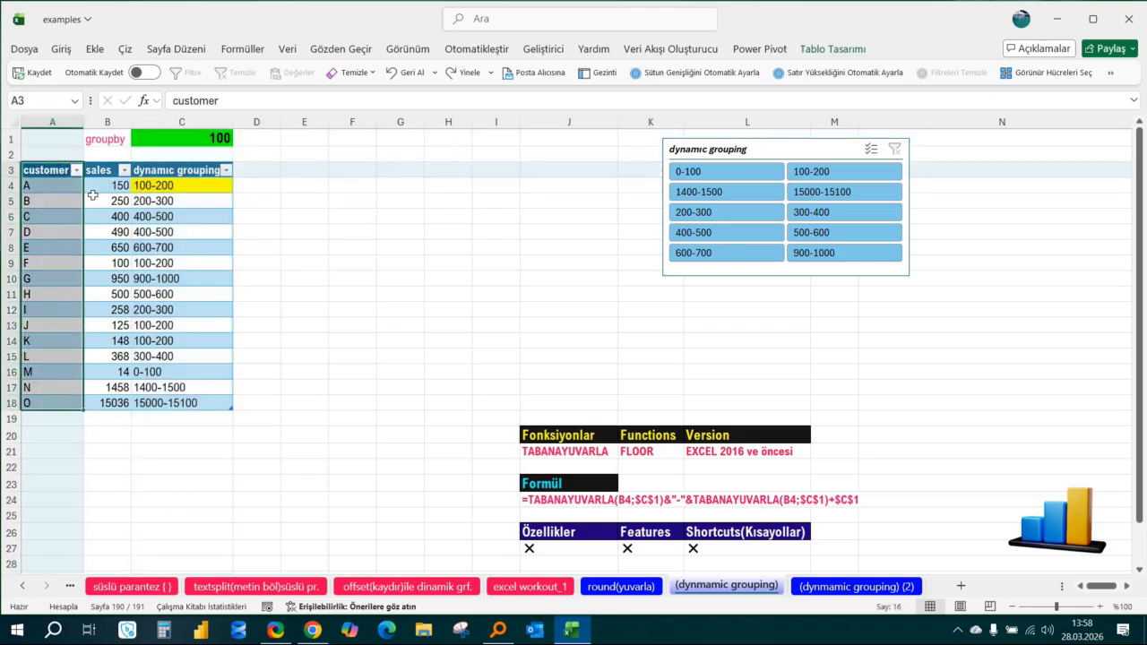
left_click_drag(102, 187, 113, 257)
left_click_drag(197, 171, 199, 400)
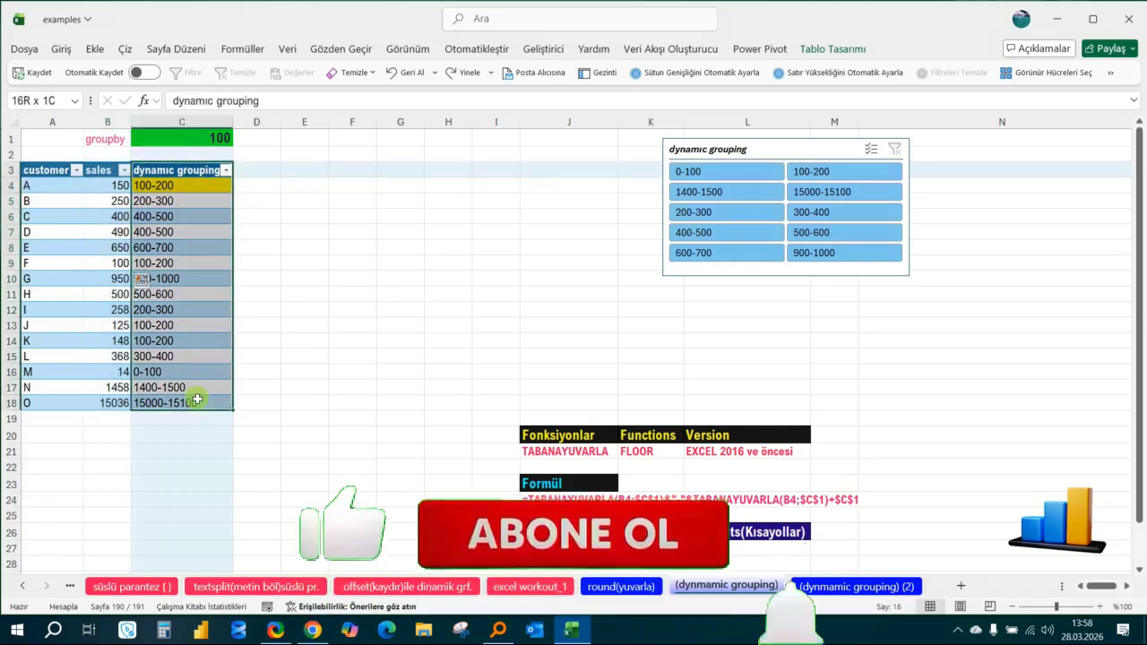
left_click_drag(30, 187, 55, 291)
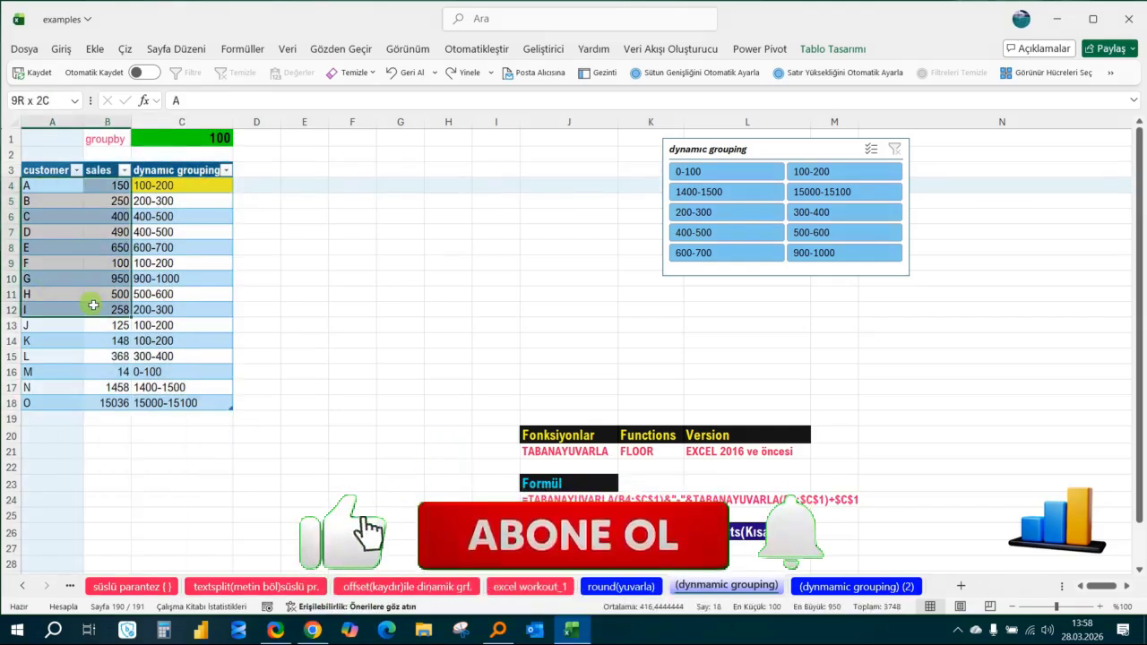
left_click(81, 341)
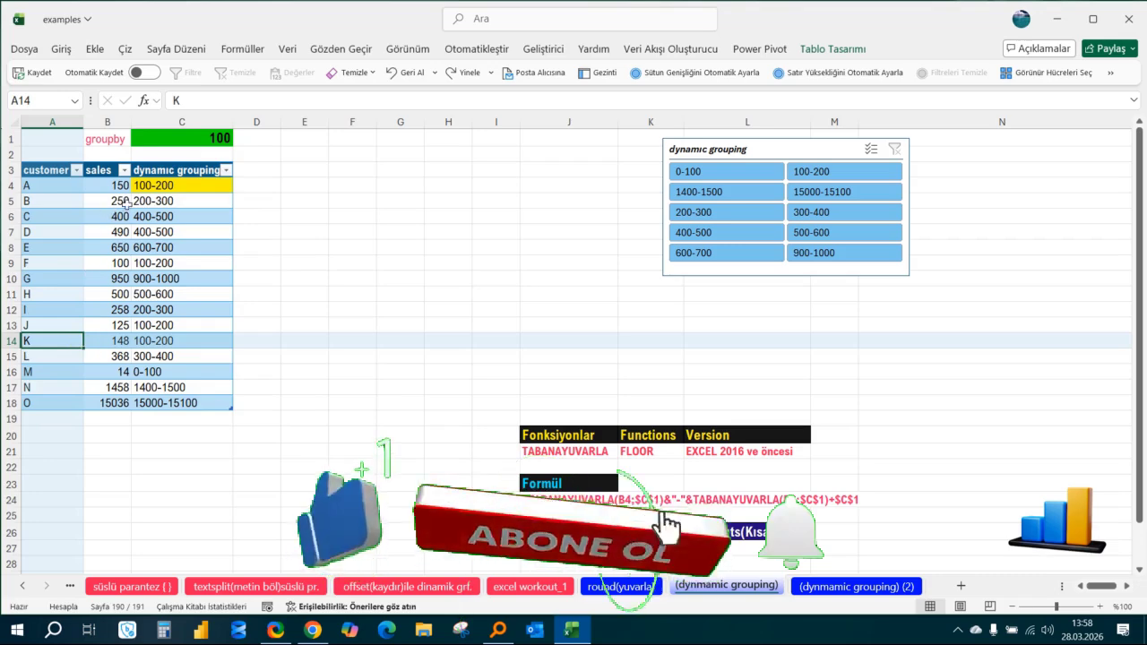
left_click_drag(181, 186, 181, 405)
Step: Compare customer D's sales value in row 7 with its range and formula in C7
left_click(97, 231)
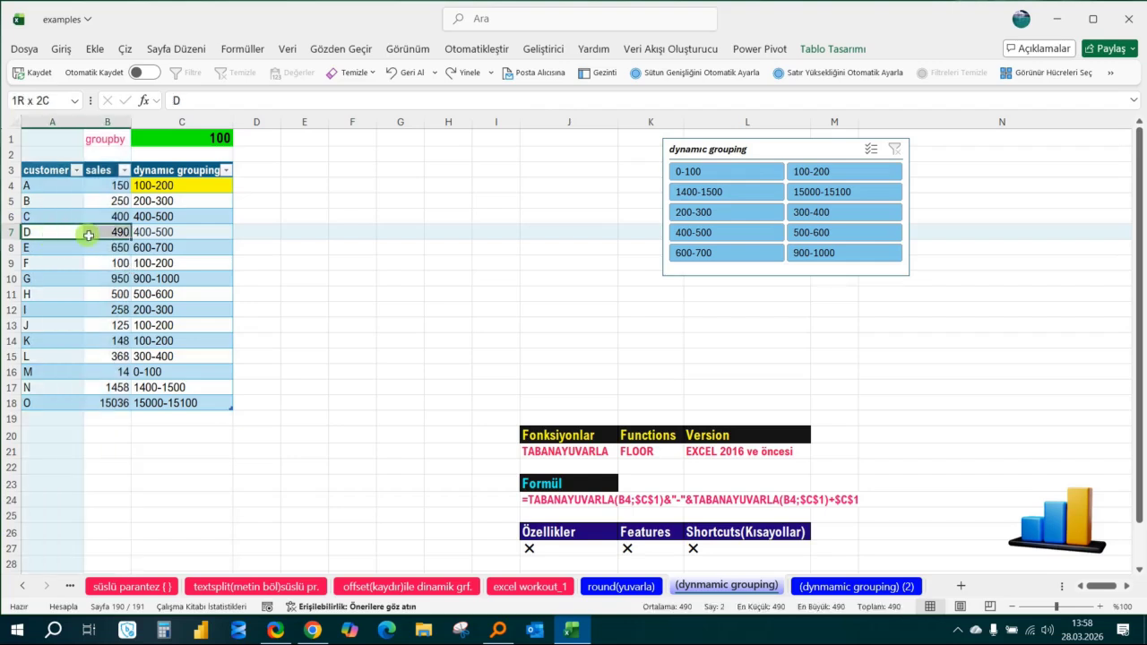
left_click_drag(76, 232, 100, 233)
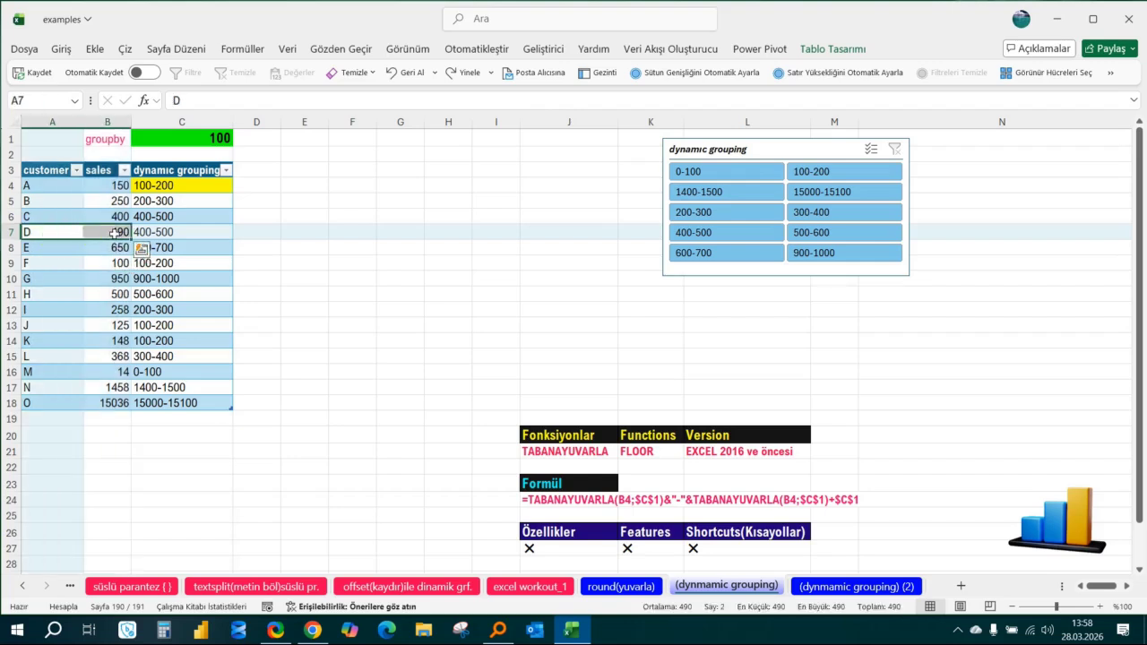
left_click(114, 232)
left_click(200, 231)
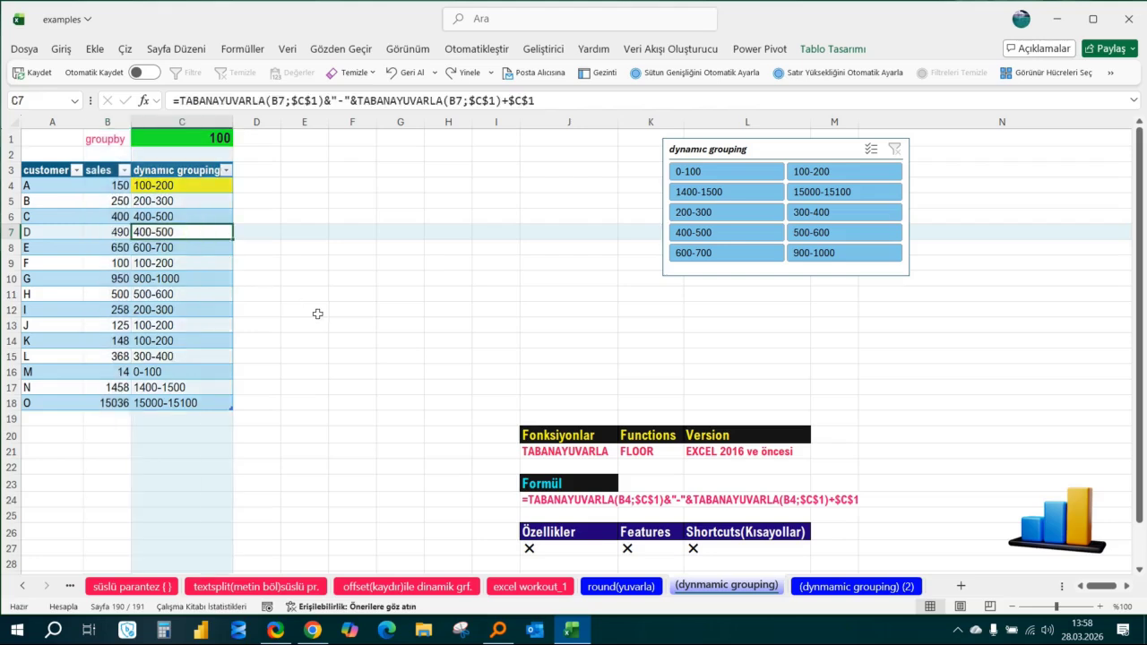
Step: Set the groupby value in C1 to 50 and check customer D's range in C7
left_click(223, 138)
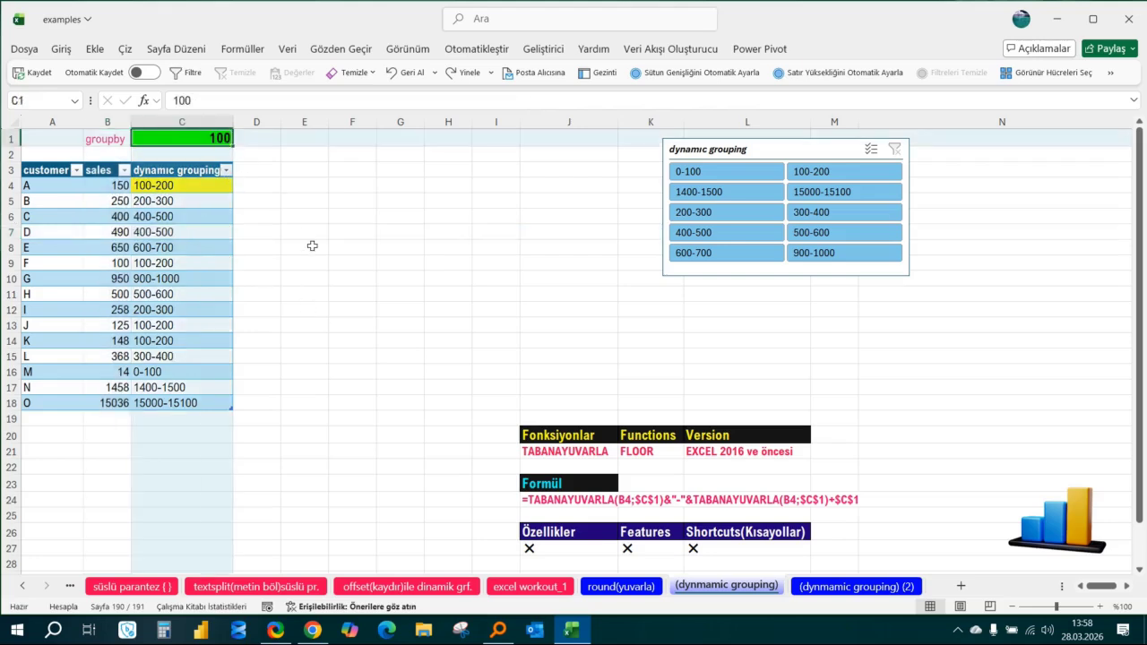
type("50")
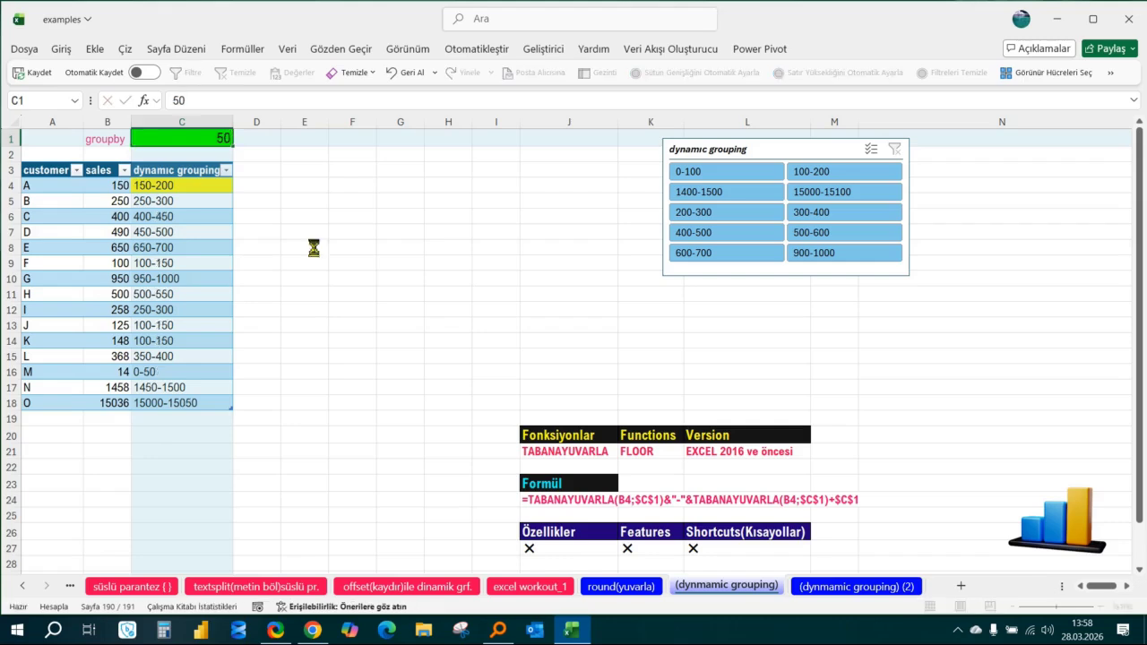
key("Return")
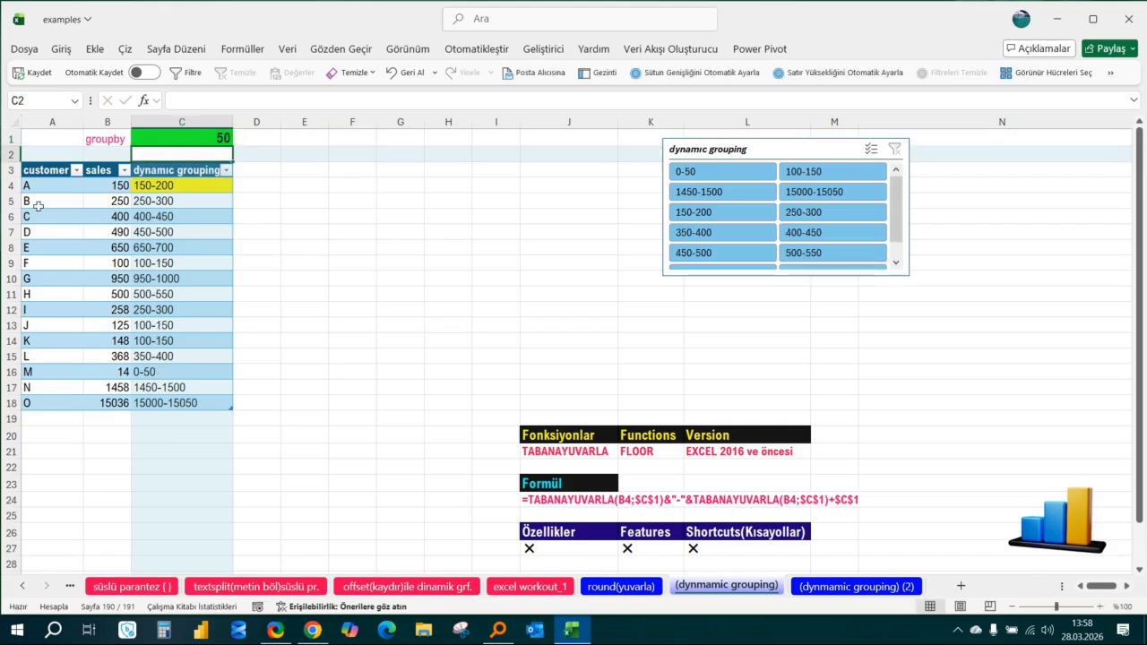
left_click(163, 231)
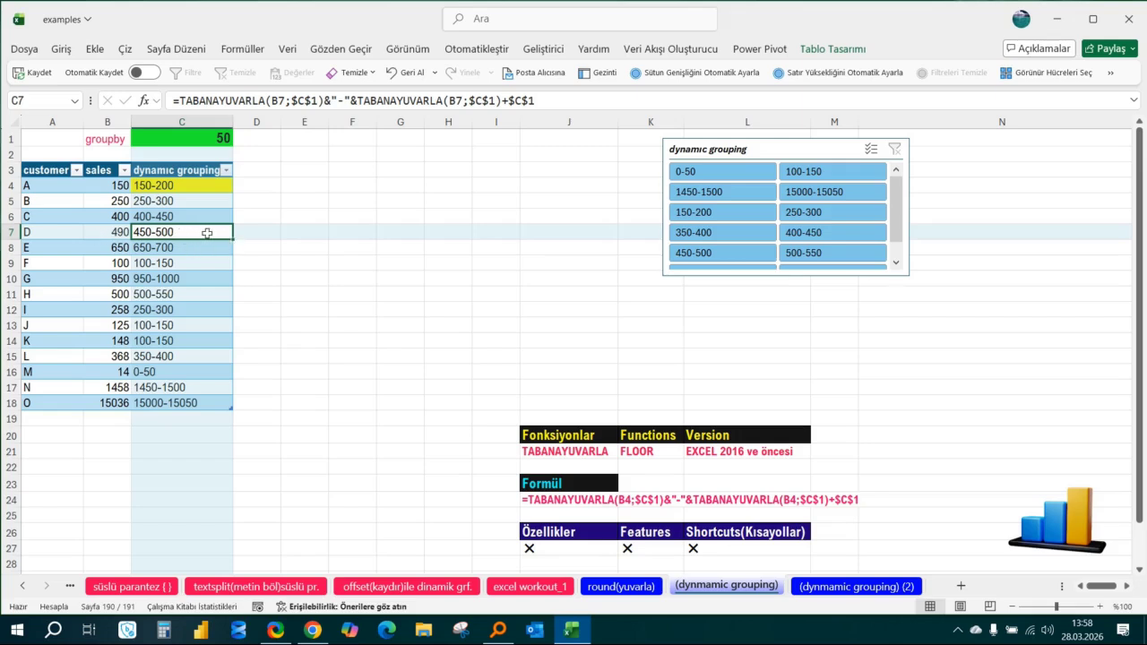
Step: Undo the groupby value change in C1
key("ctrl+z")
left_click(265, 235)
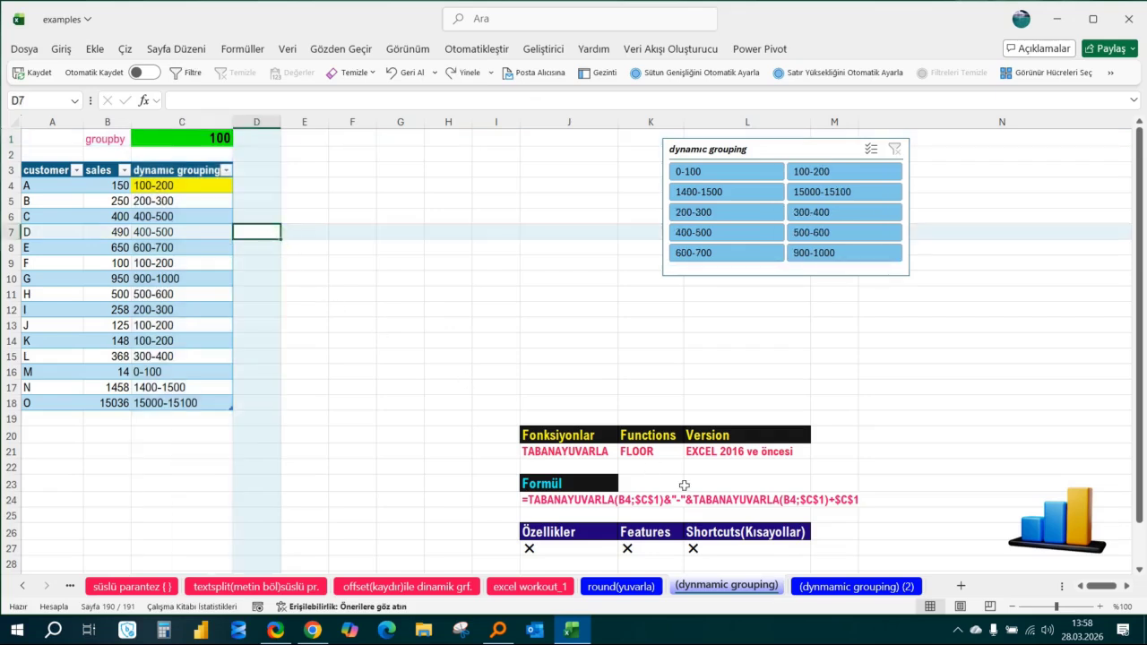
Step: Copy the rows of customers I to O (A12:C18) from the (dynmamic grouping) sheet to A12 of the (dynmamic grouping) (2) sheet
left_click(865, 591)
left_click(775, 586)
left_click(837, 586)
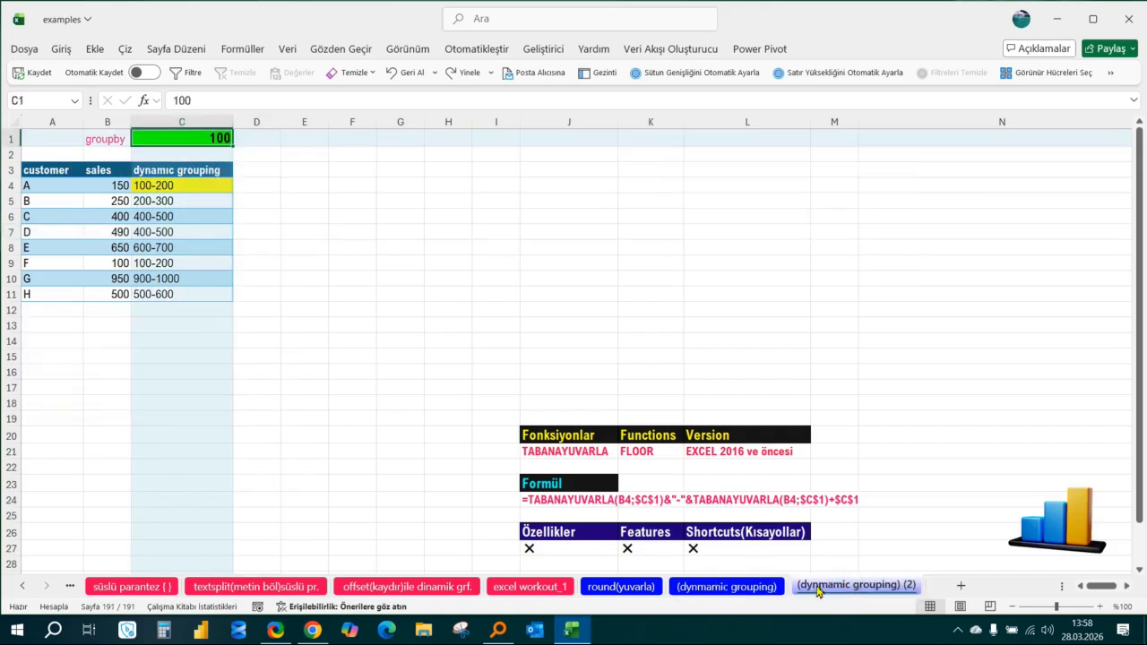
left_click(733, 587)
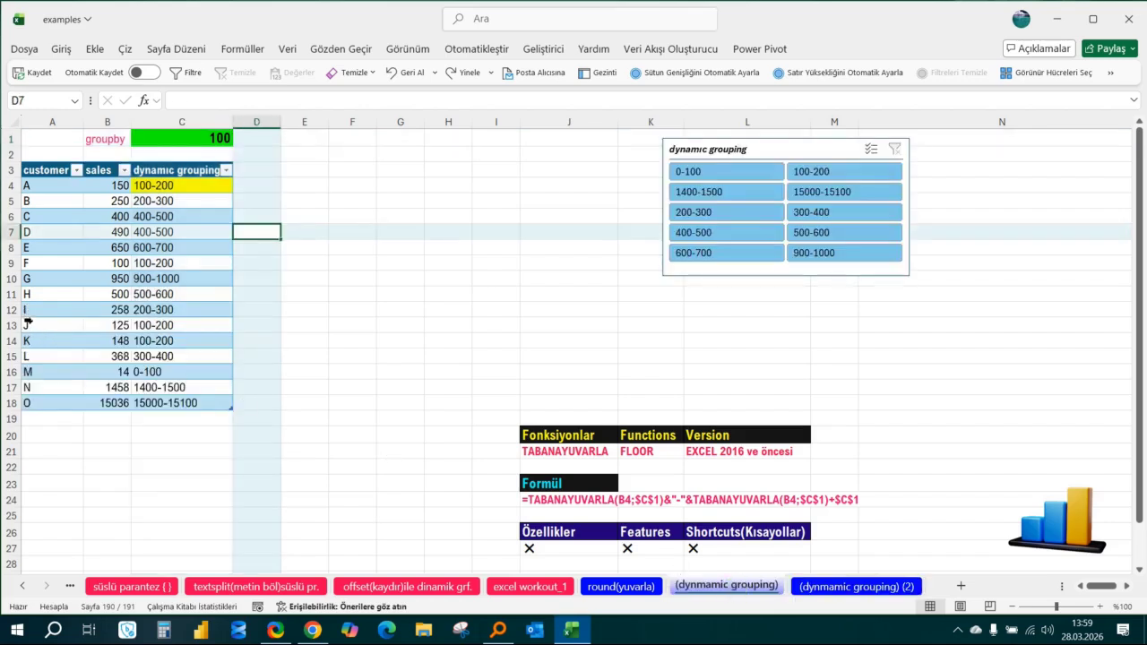
left_click_drag(61, 310, 188, 405)
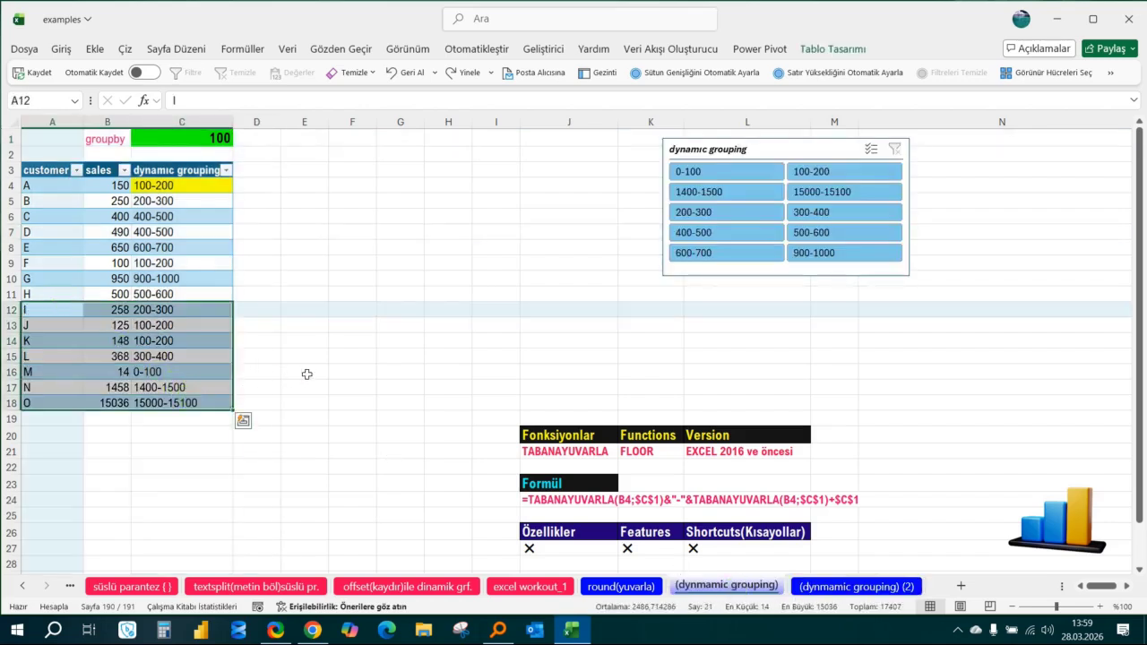
key("ctrl+c")
left_click(856, 586)
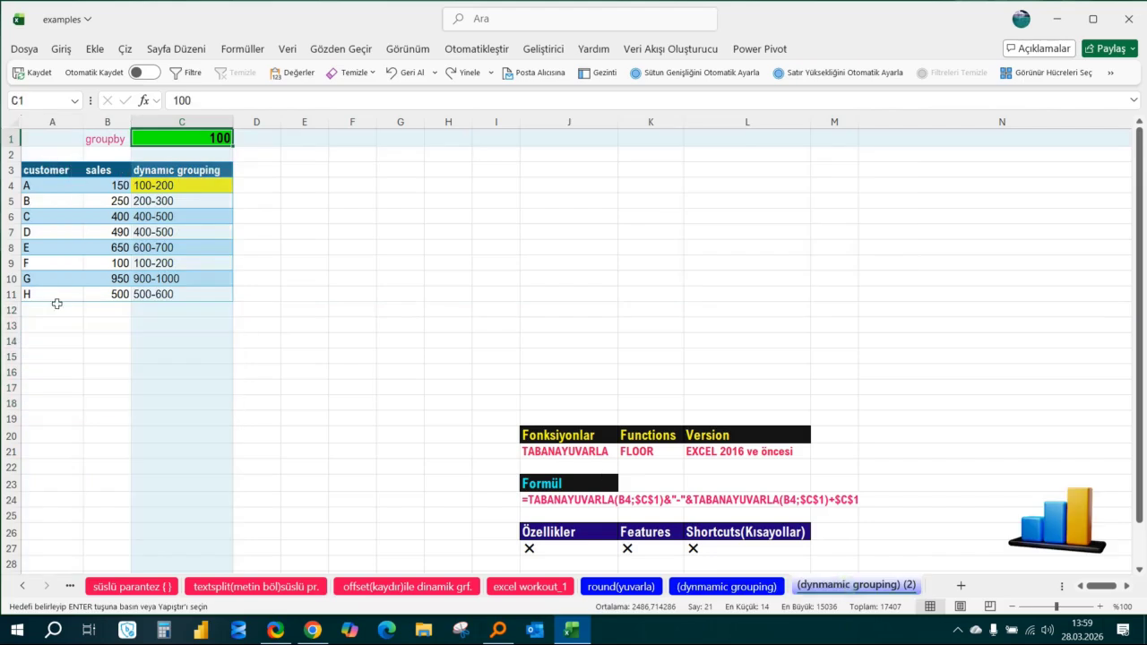
left_click(44, 309)
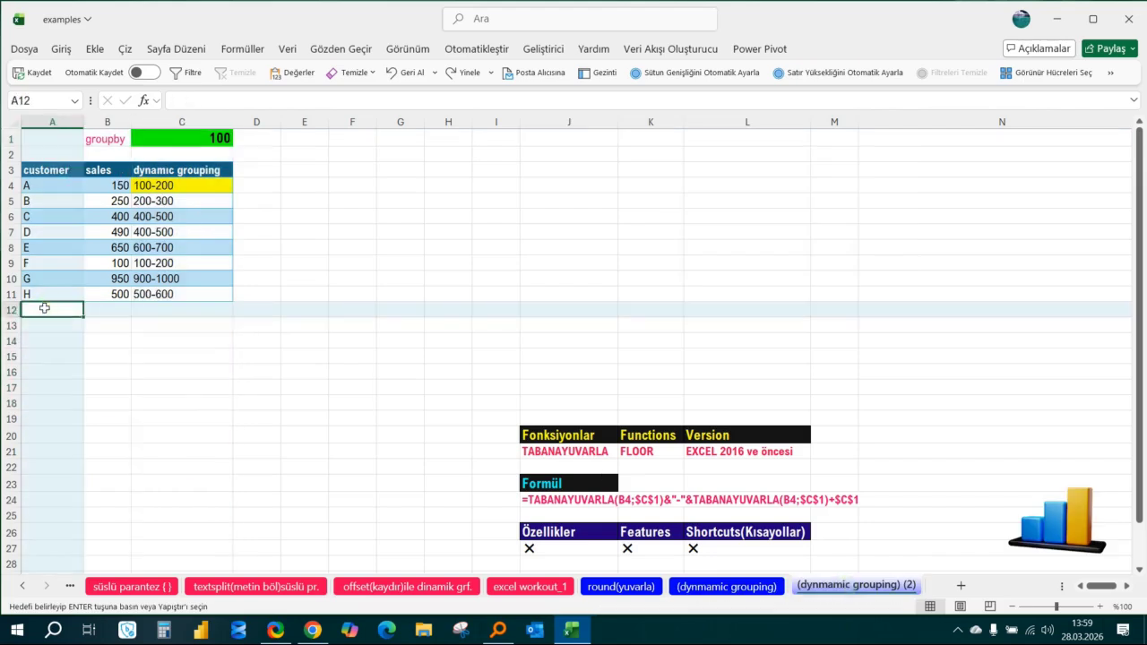
key("ctrl+v")
left_click(326, 278)
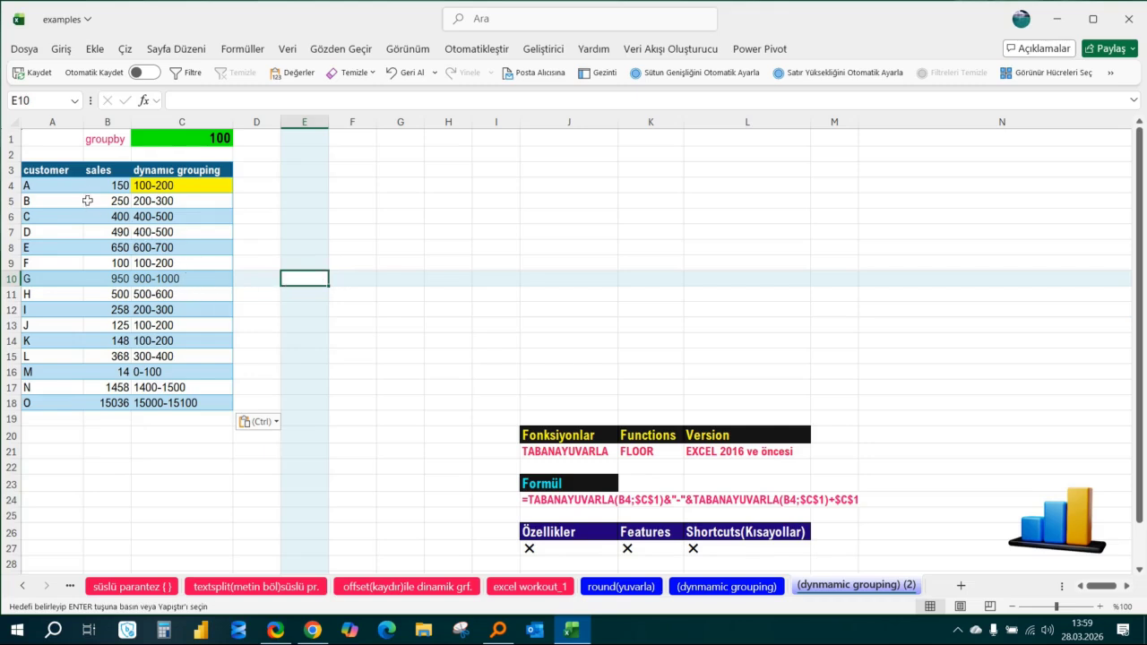
Step: Convert the customer sales range A3:C18 into a table that uses its first row as headers
left_click(64, 170)
left_click_drag(64, 170, 220, 403)
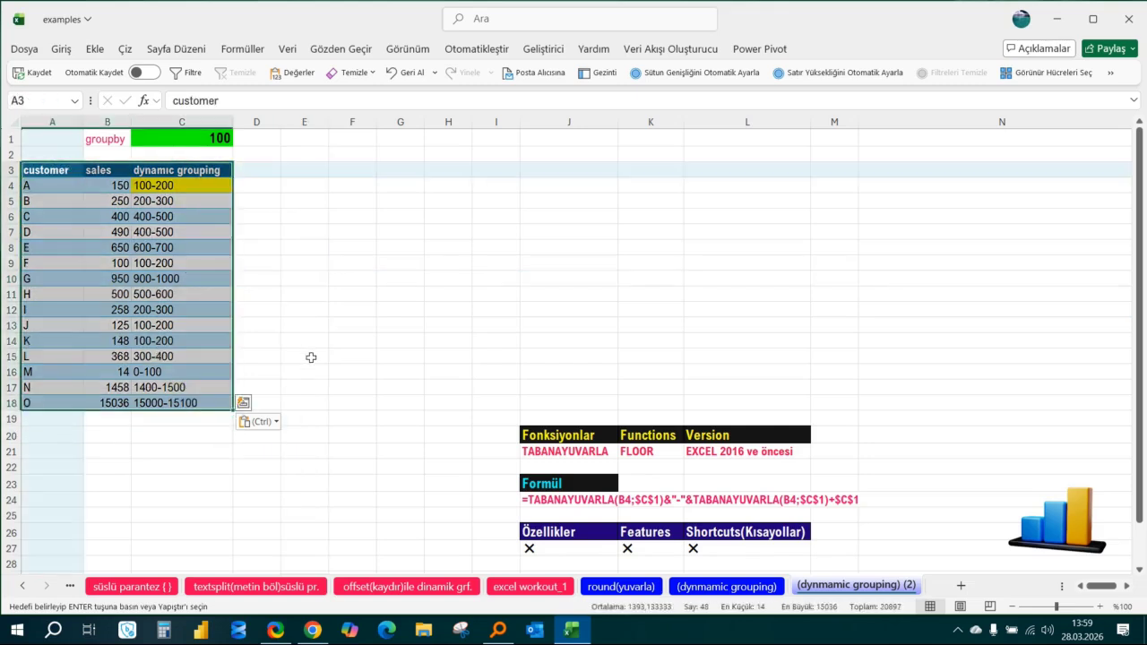
left_click(184, 279)
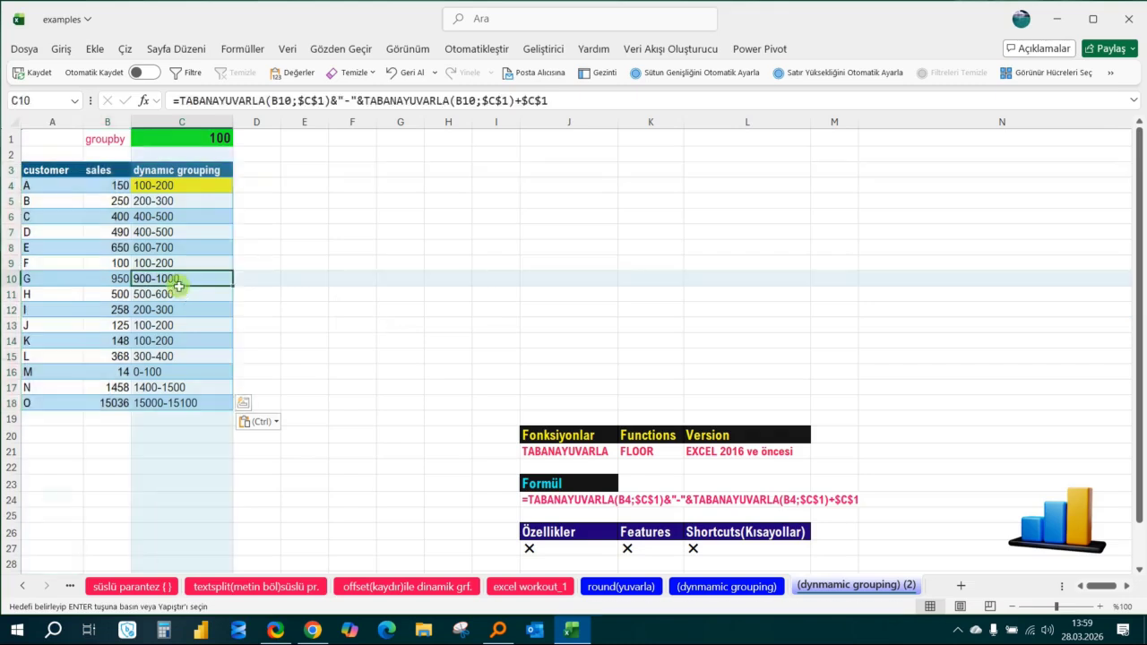
left_click(114, 296)
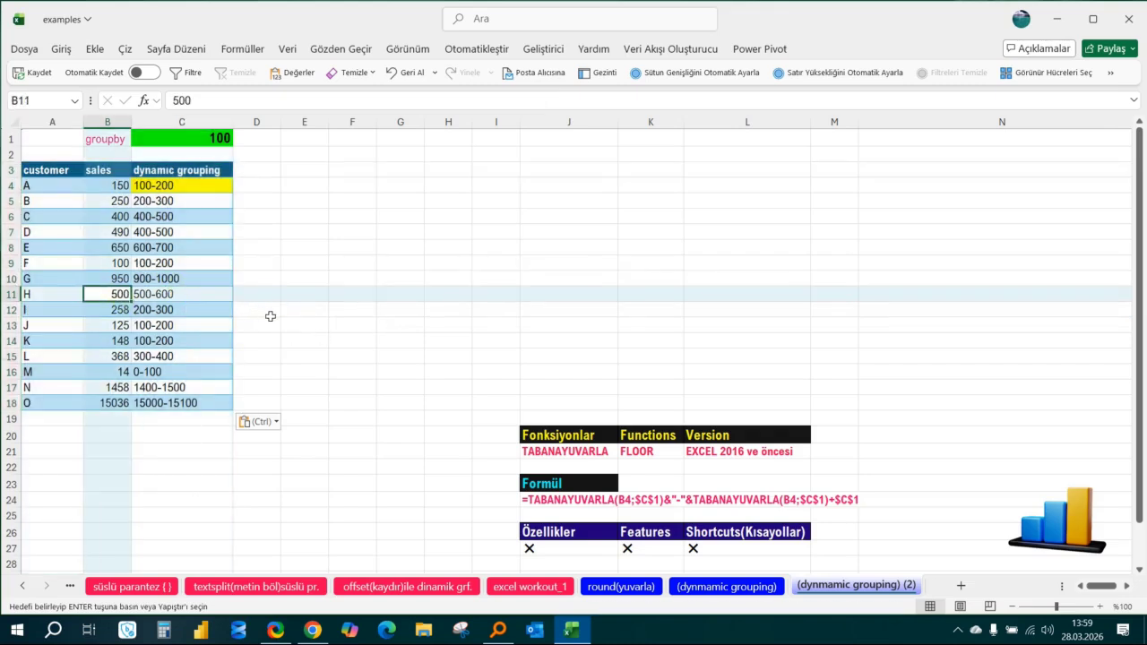
key("ctrl+t")
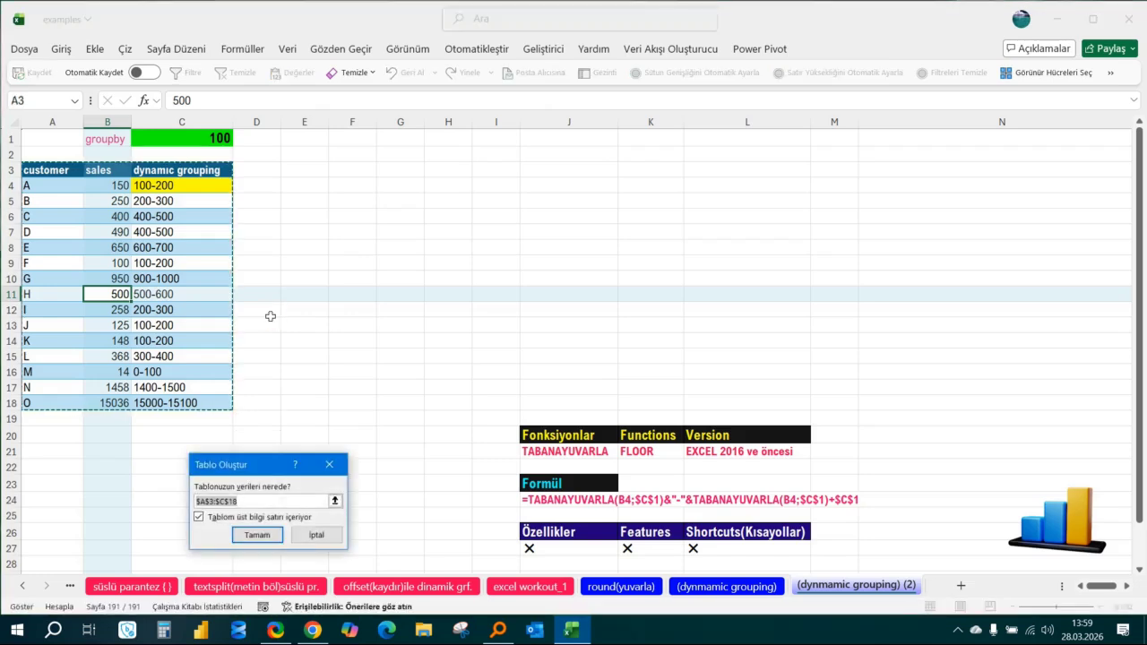
left_click(258, 535)
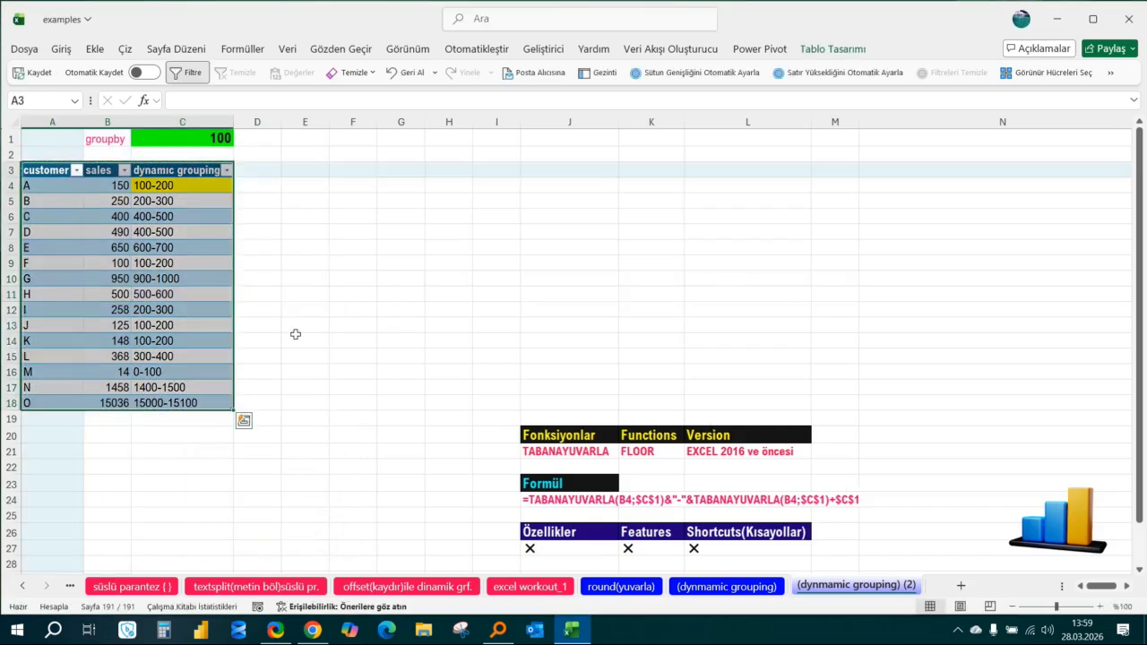
Step: Review the dynamic grouping formulas in the new table and clear them all from C4:C18
left_click(183, 279)
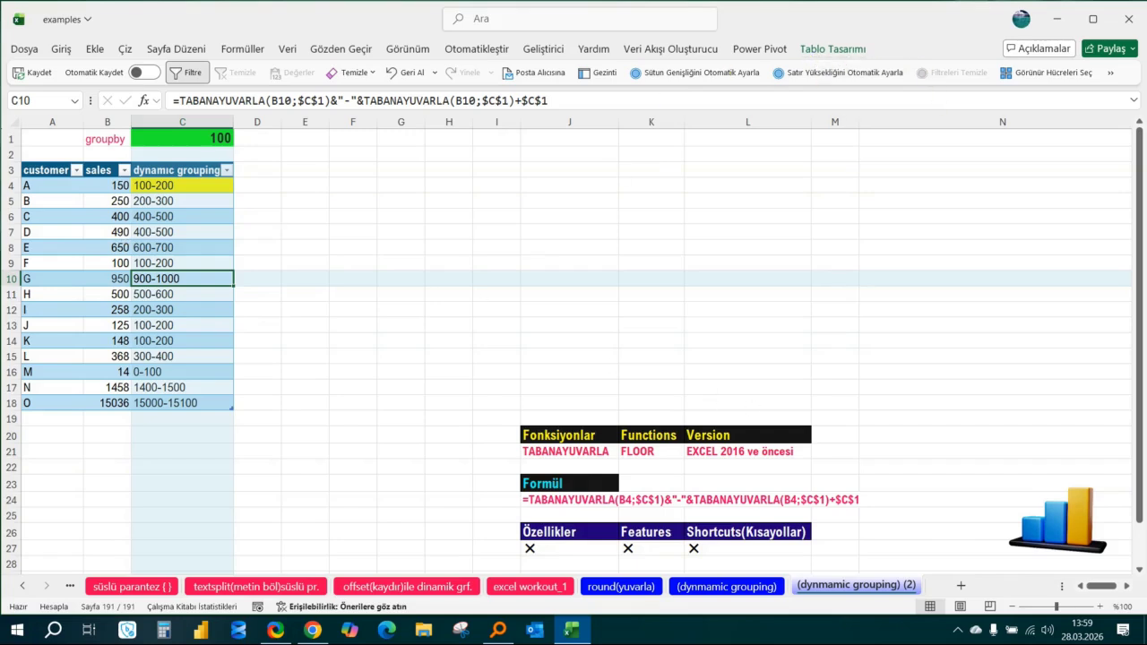
left_click(162, 237)
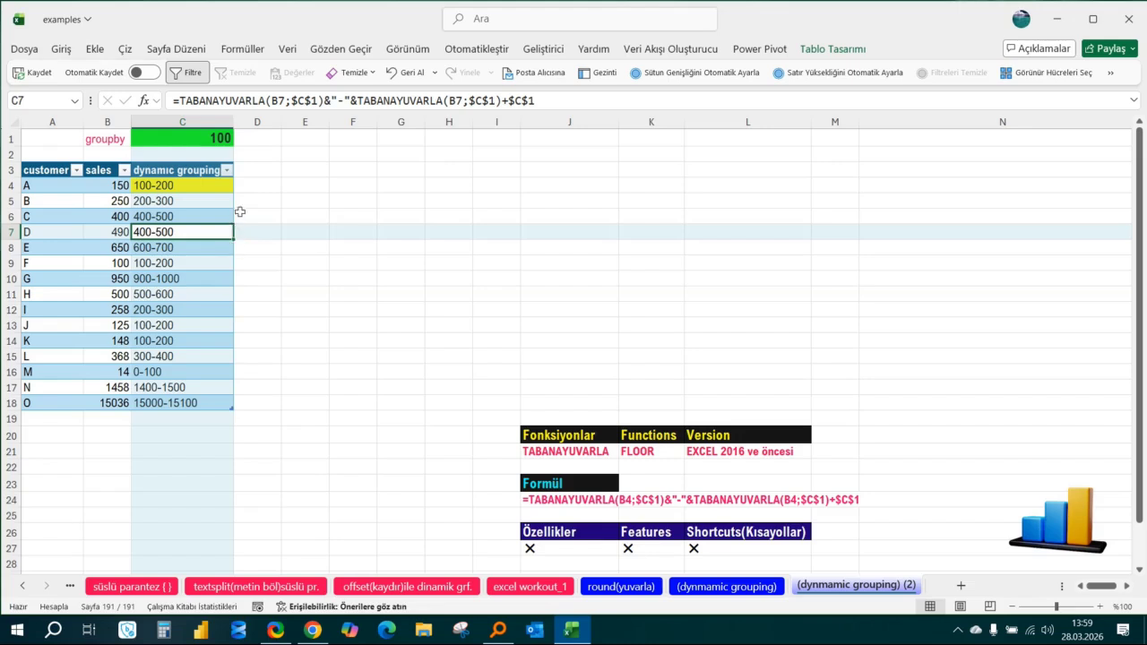
left_click(180, 185)
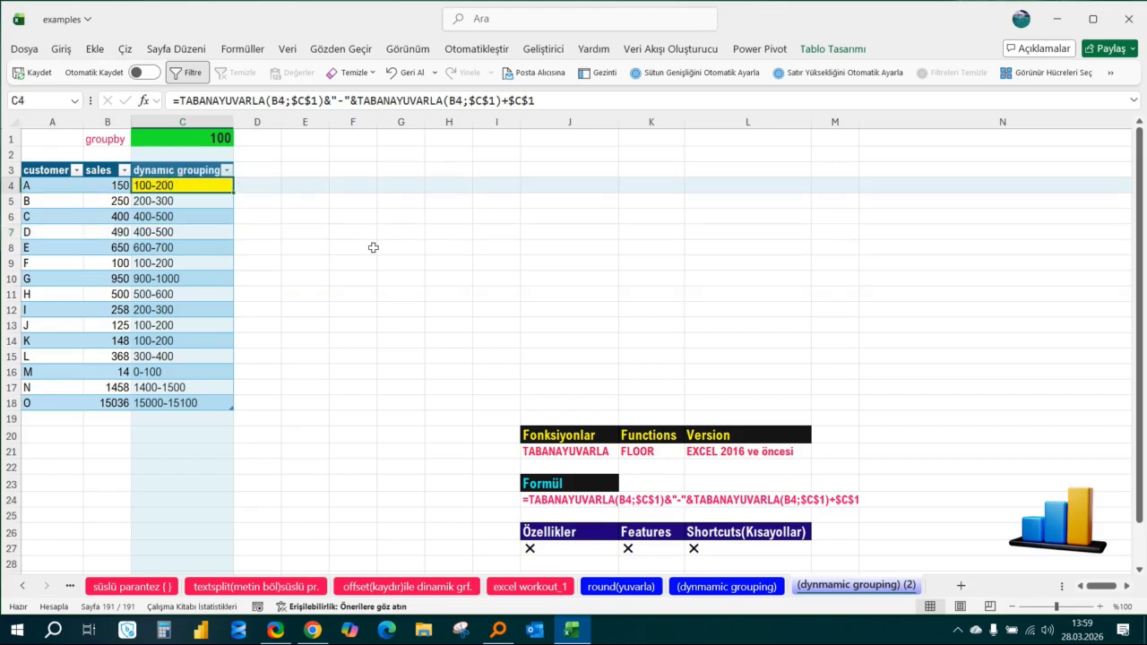
key("Down")
key("Up")
key("shift+Down")
key("shift+Down")
key("shift+Down")
key("shift+Down")
key("shift+Down")
key("shift+Down")
key("shift+Down")
key("shift+Down")
key("shift+Down")
key("shift+Down")
key("shift+Down")
key("shift+Down")
key("shift+Down")
key("shift+Down")
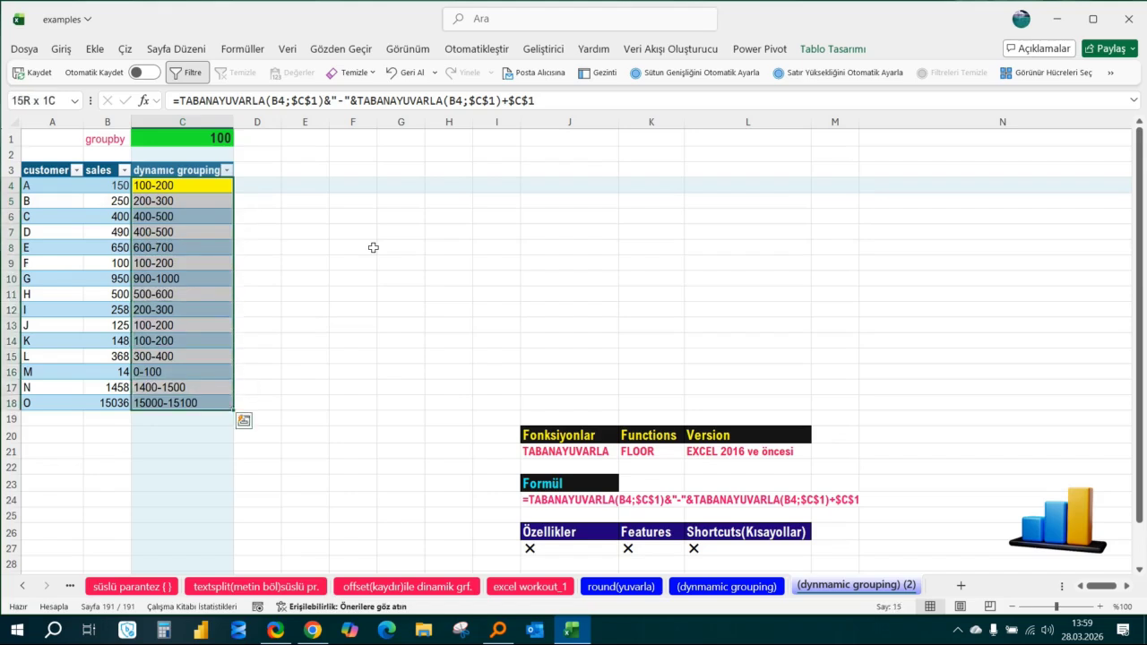
key("Delete")
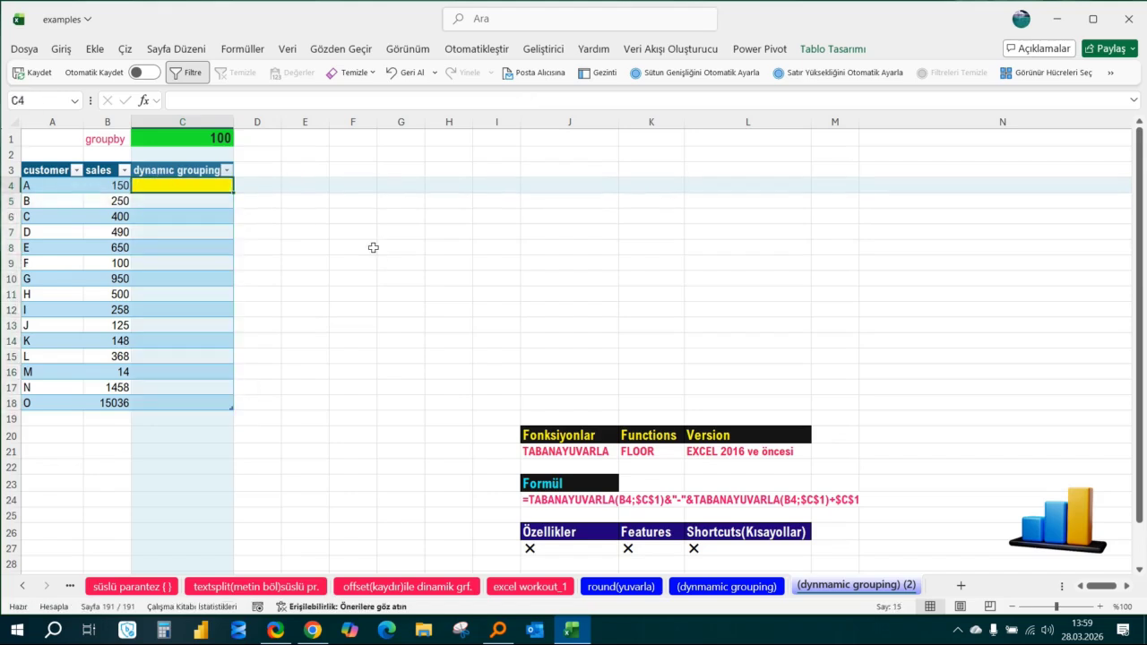
type("=TABA")
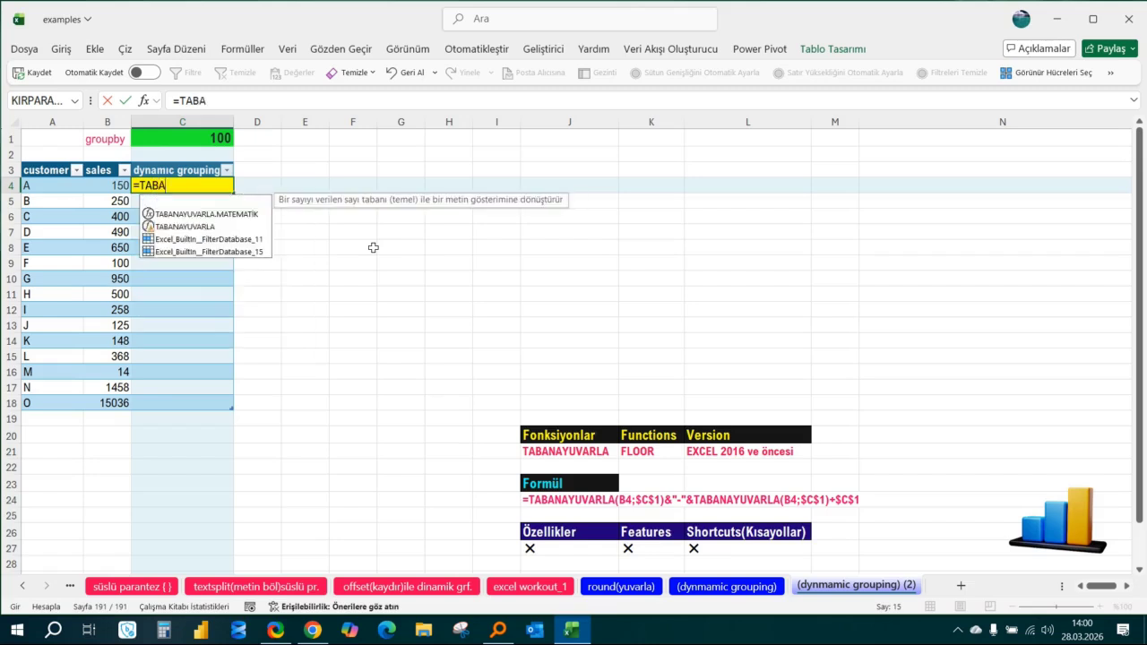
key("Down")
key("Tab")
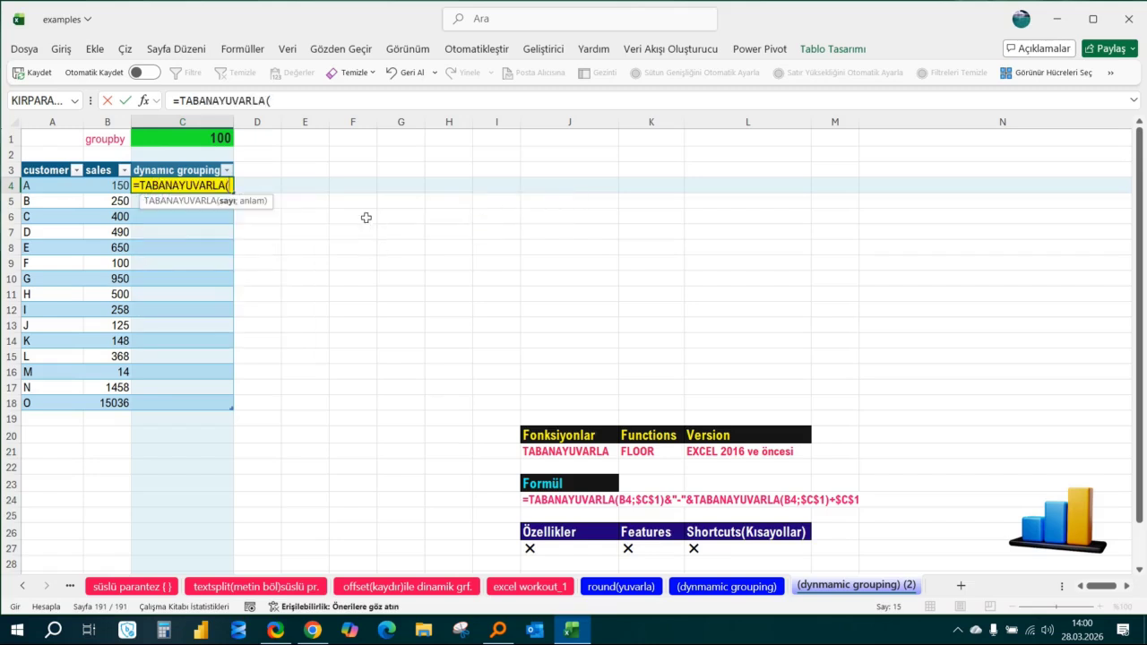
left_click(120, 185)
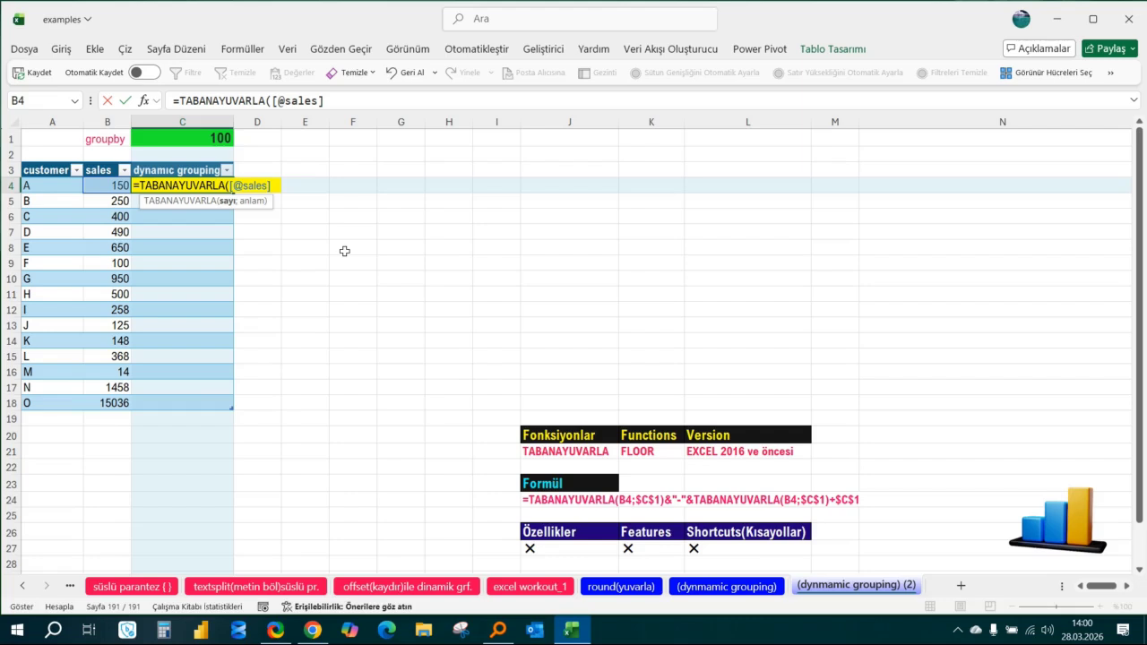
type(";")
left_click(211, 137)
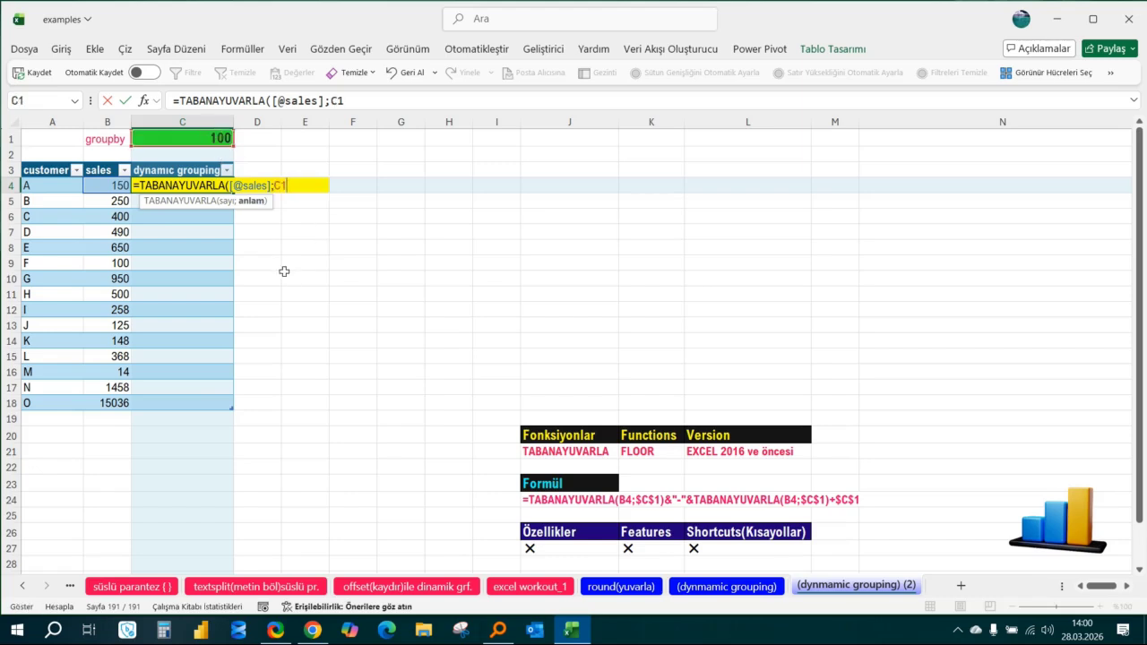
key("F4")
type(")")
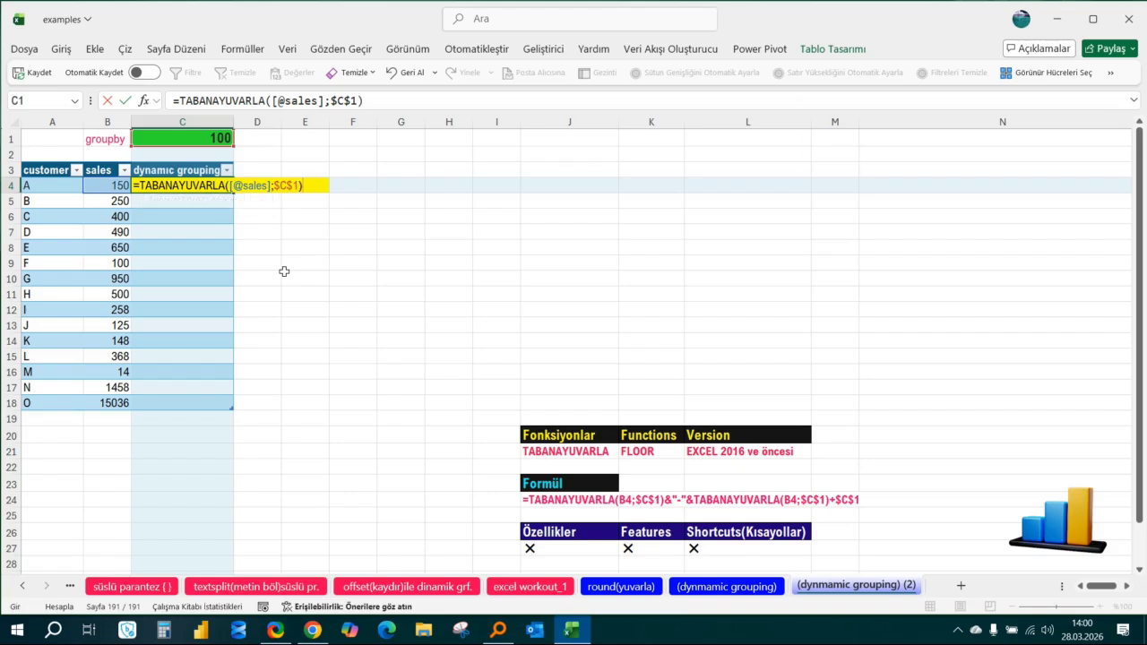
type("&")
type("\"-&TABA")
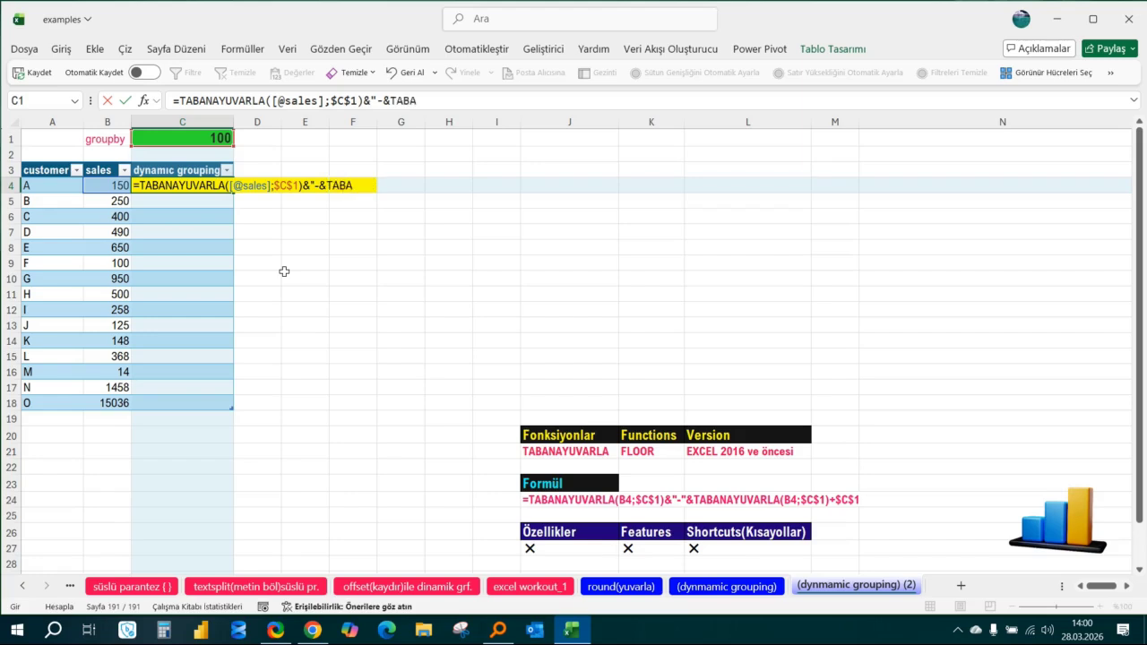
key("BackSpace")
key("BackSpace")
key("BackSpace")
type("TABANAYUVAR")
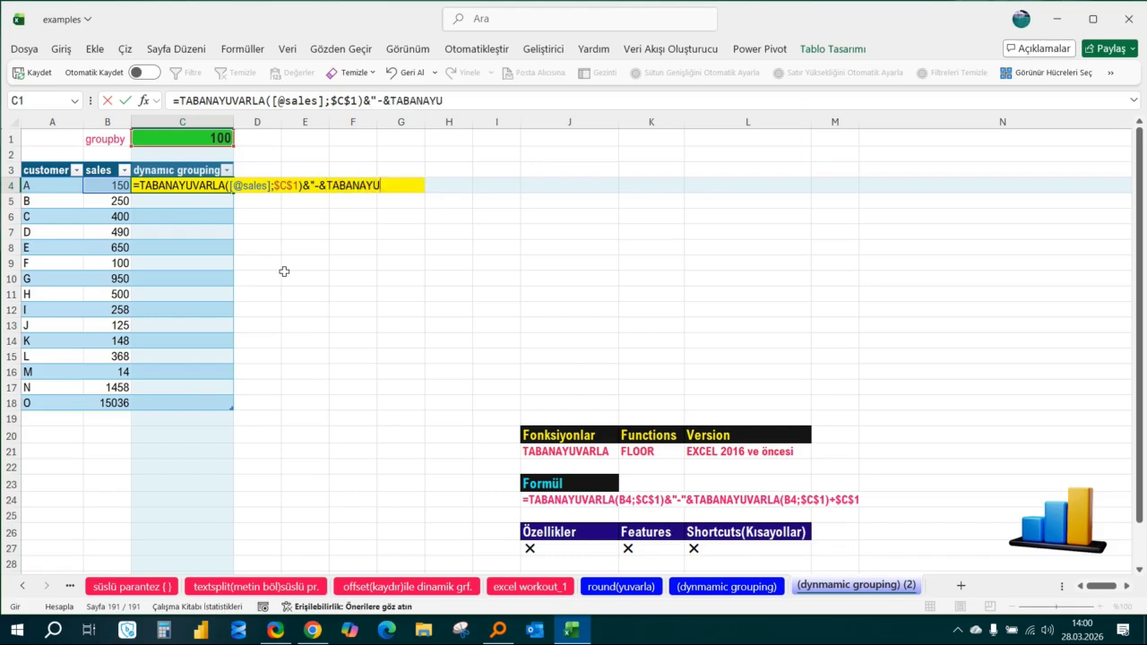
type("LA(")
left_click(119, 186)
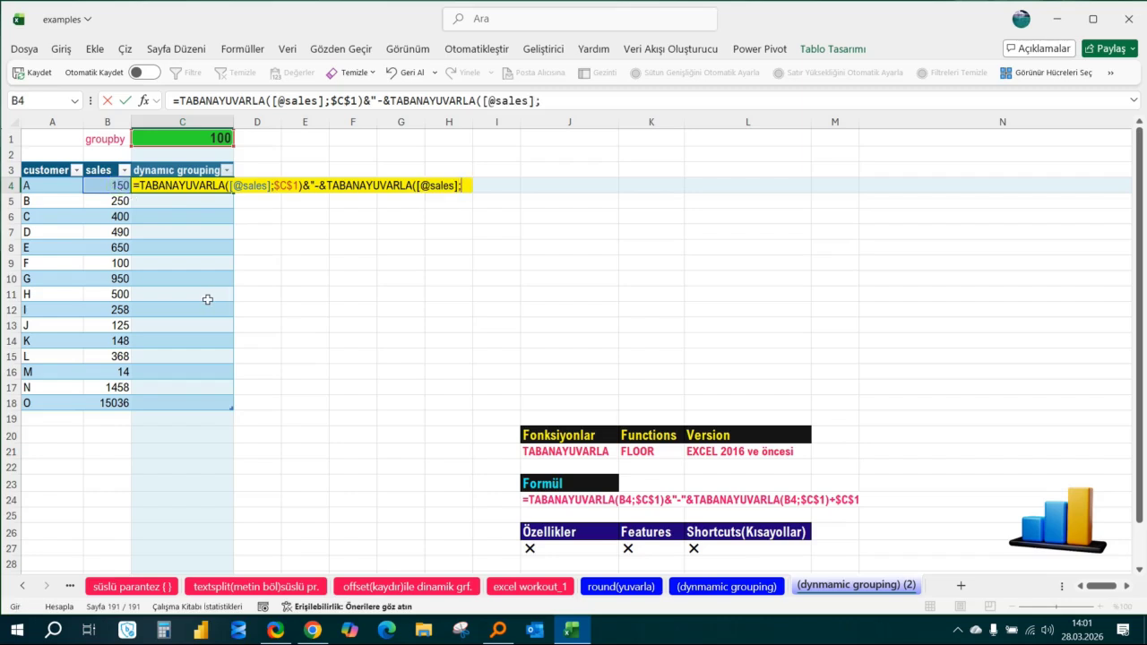
left_click(217, 137)
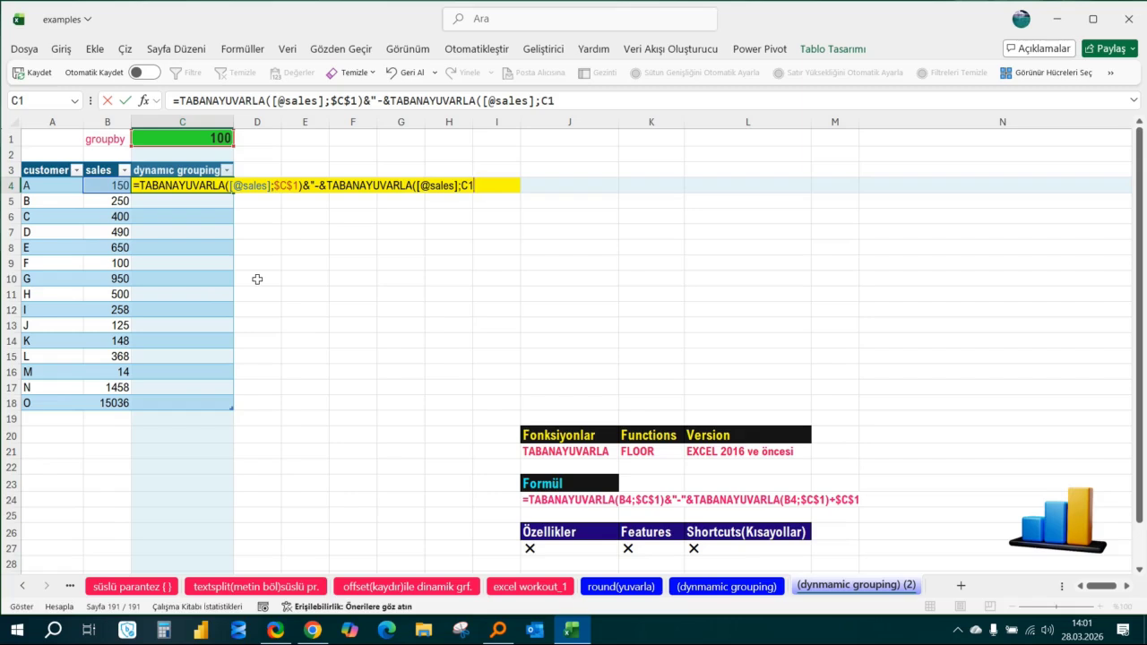
key("F4")
type(")+")
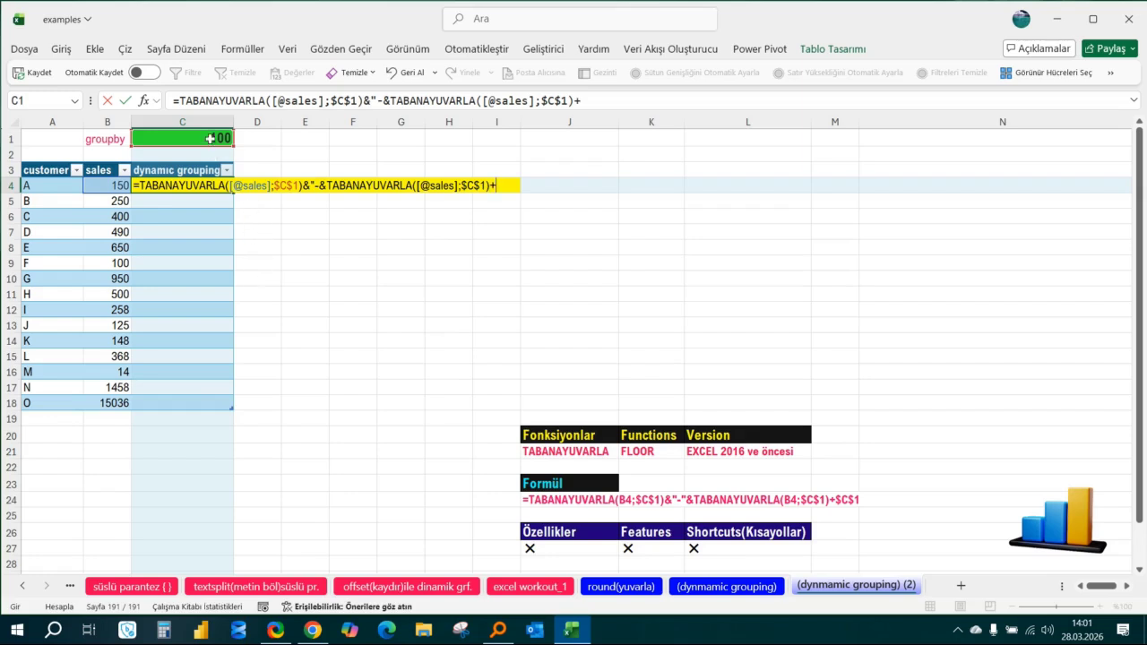
Step: Add the groupby cell after the plus sign in the C4 formula as the absolute reference $C$1
left_click(210, 139)
key("F2")
key("shift+Left")
key("shift+Left")
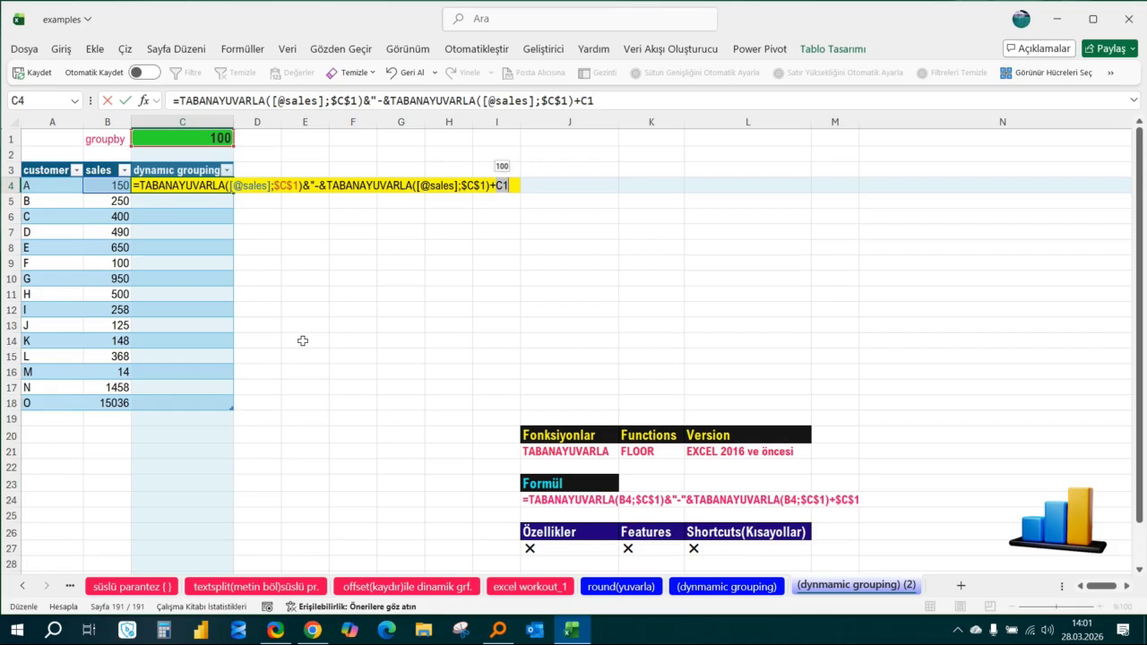
key("Right")
left_click(581, 101)
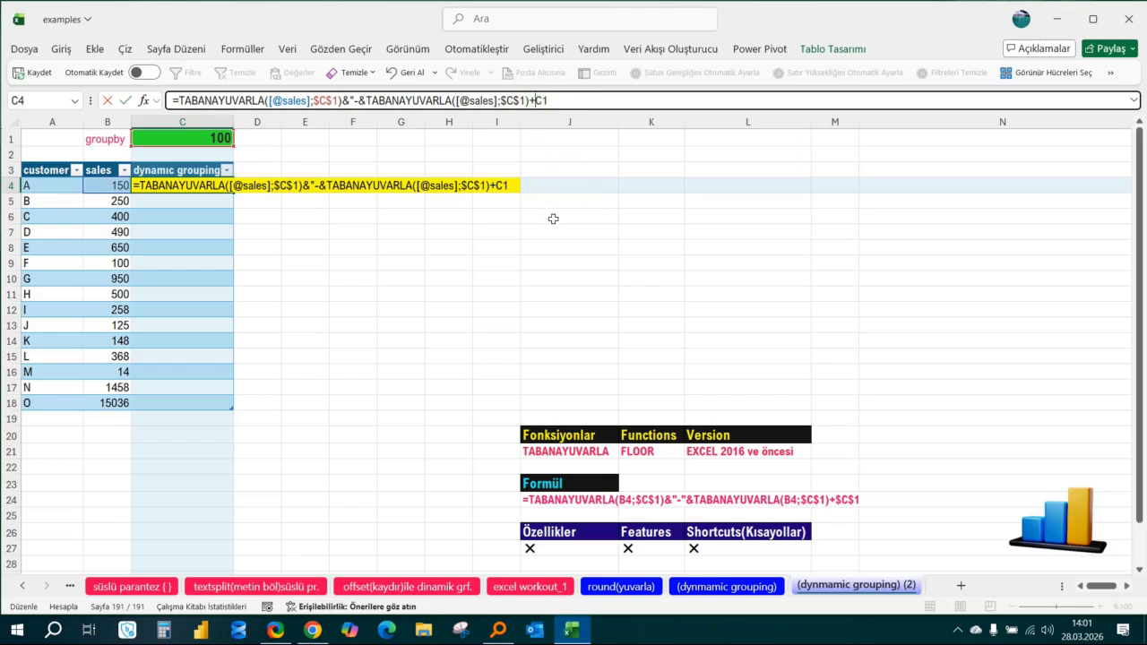
key("F4")
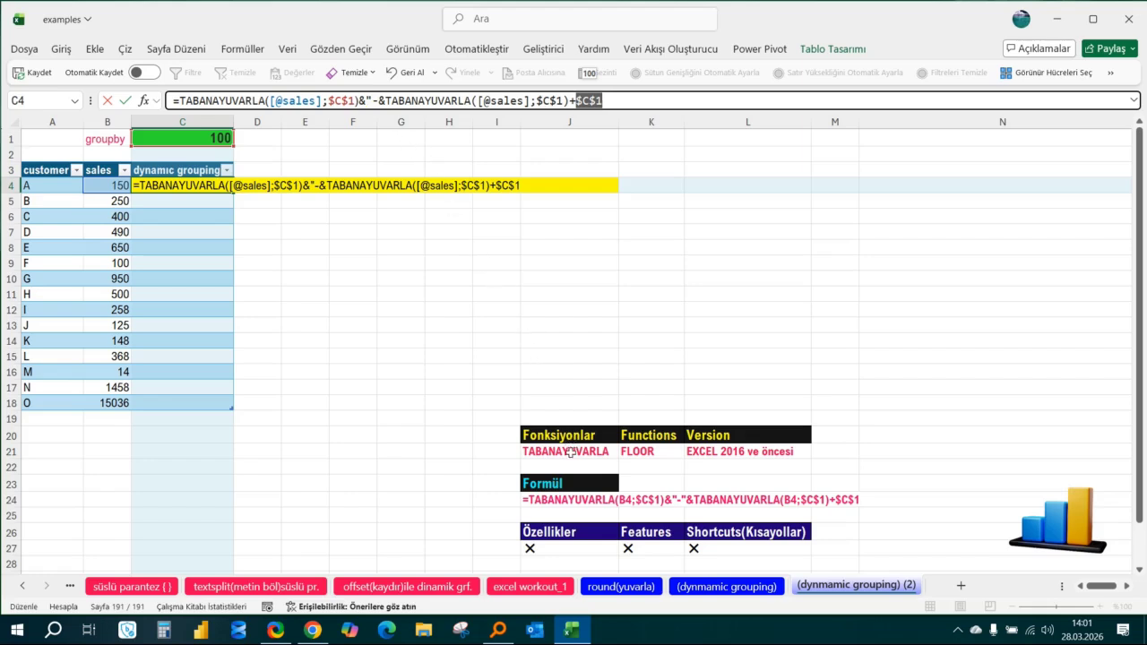
left_click(266, 103)
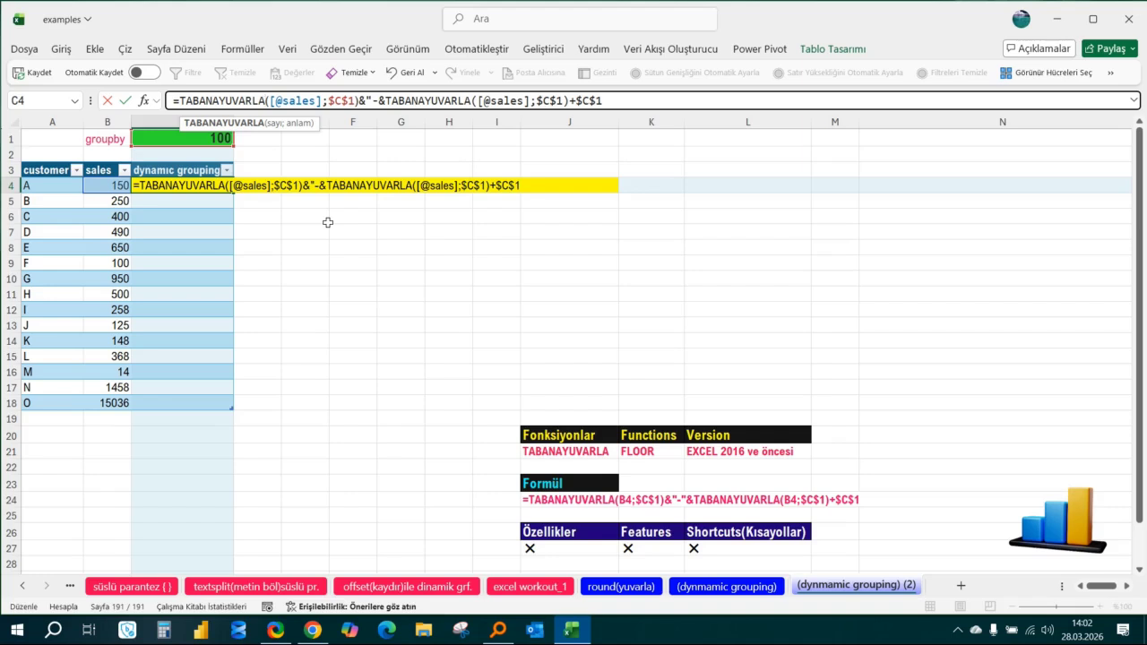
key("Right")
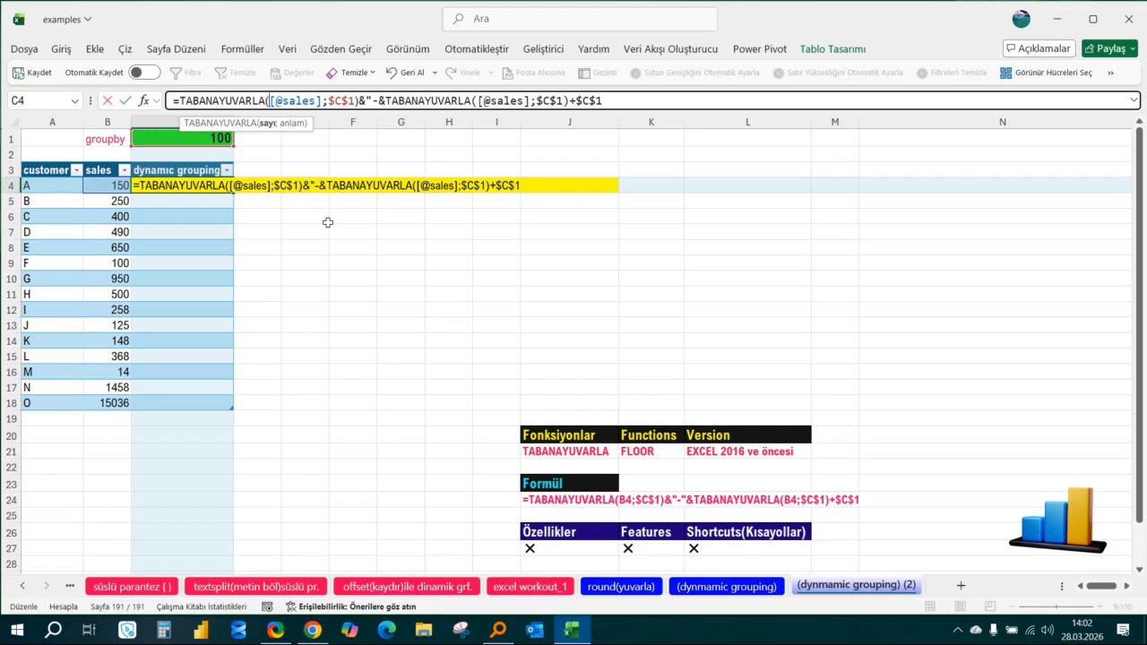
key("Delete")
key("Delete")
key("Delete")
key("Delete")
key("Delete")
key("Delete")
key("Delete")
key("Delete")
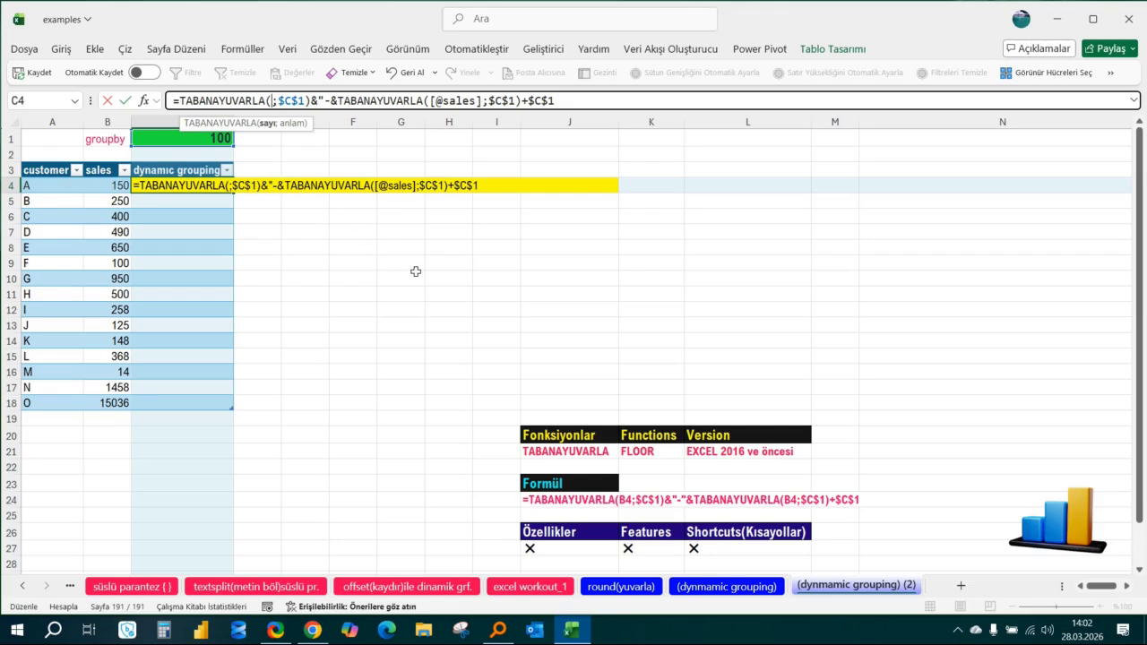
left_click(121, 184)
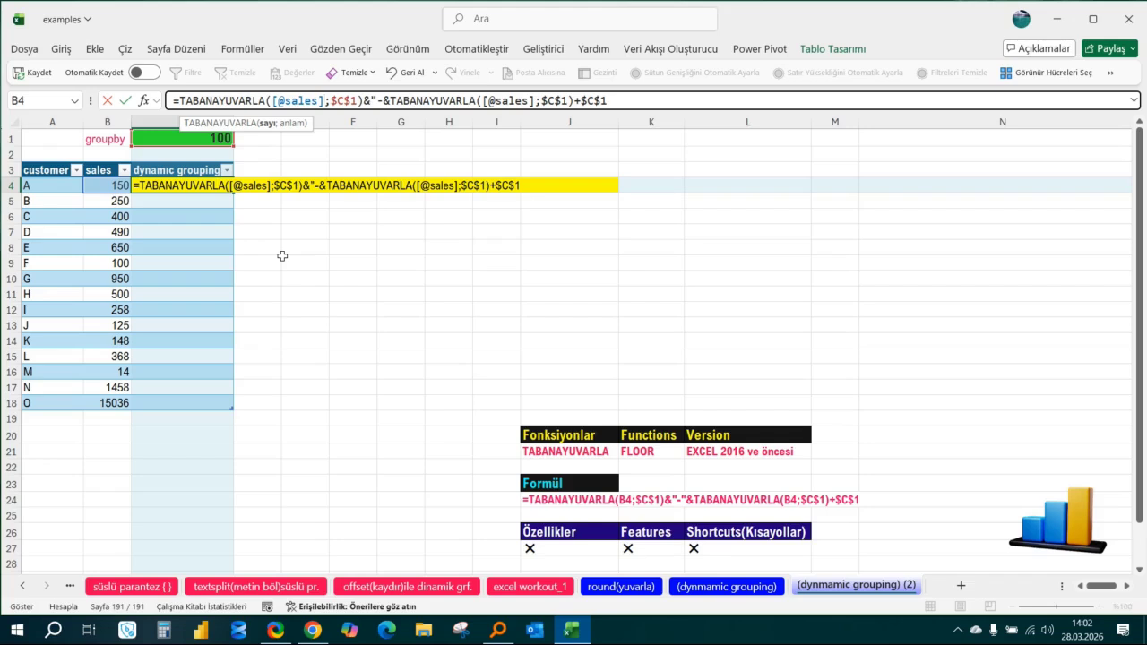
type(";")
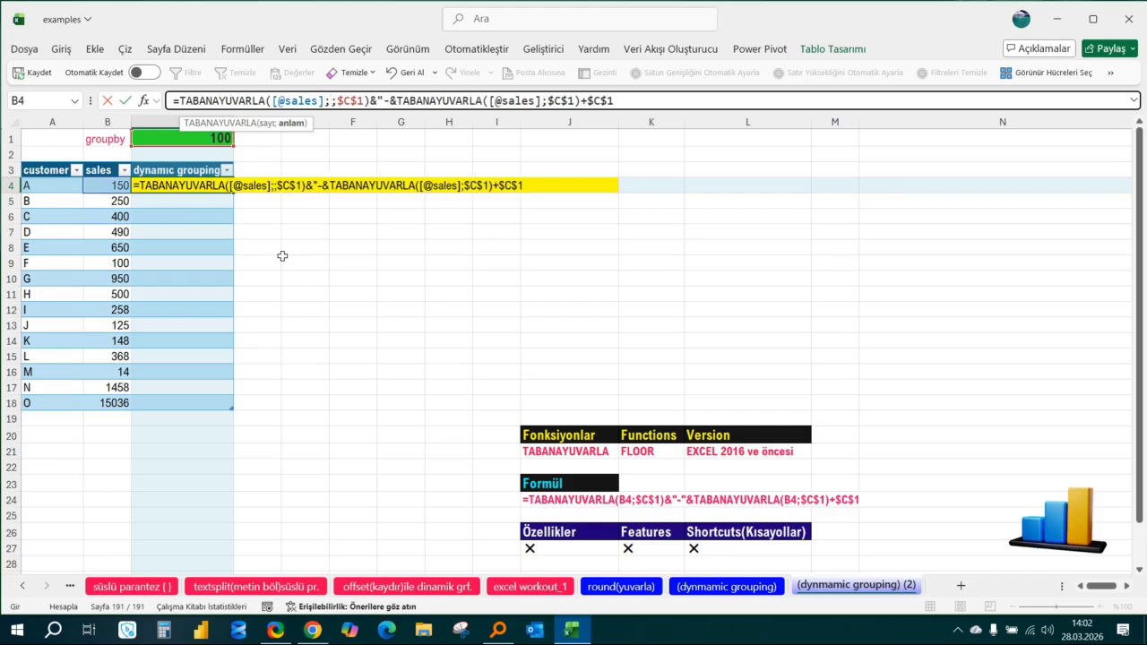
key("BackSpace")
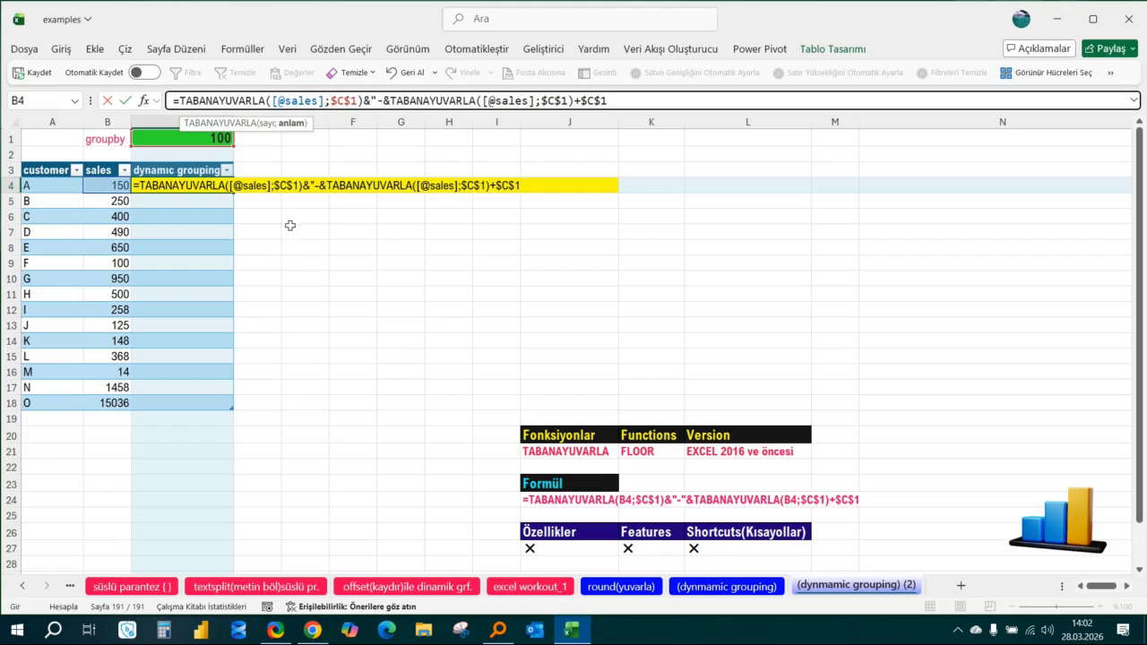
left_click(320, 102)
key("Right")
key("BackSpace")
key("BackSpace")
key("BackSpace")
key("BackSpace")
key("BackSpace")
key("BackSpace")
key("BackSpace")
key("BackSpace")
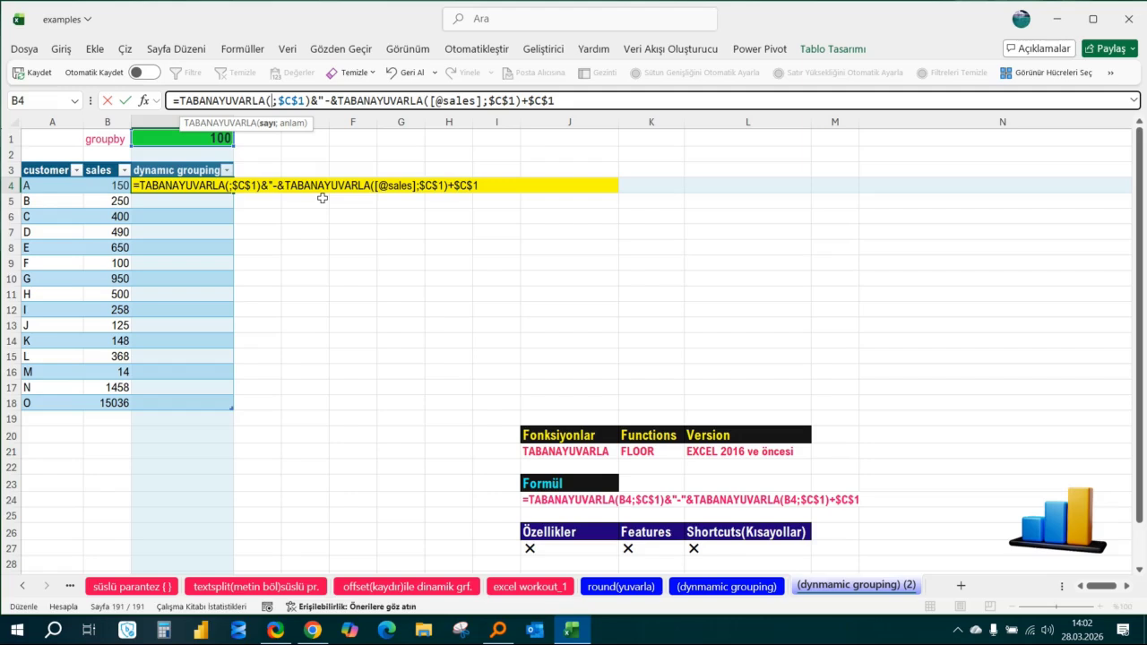
type("B4")
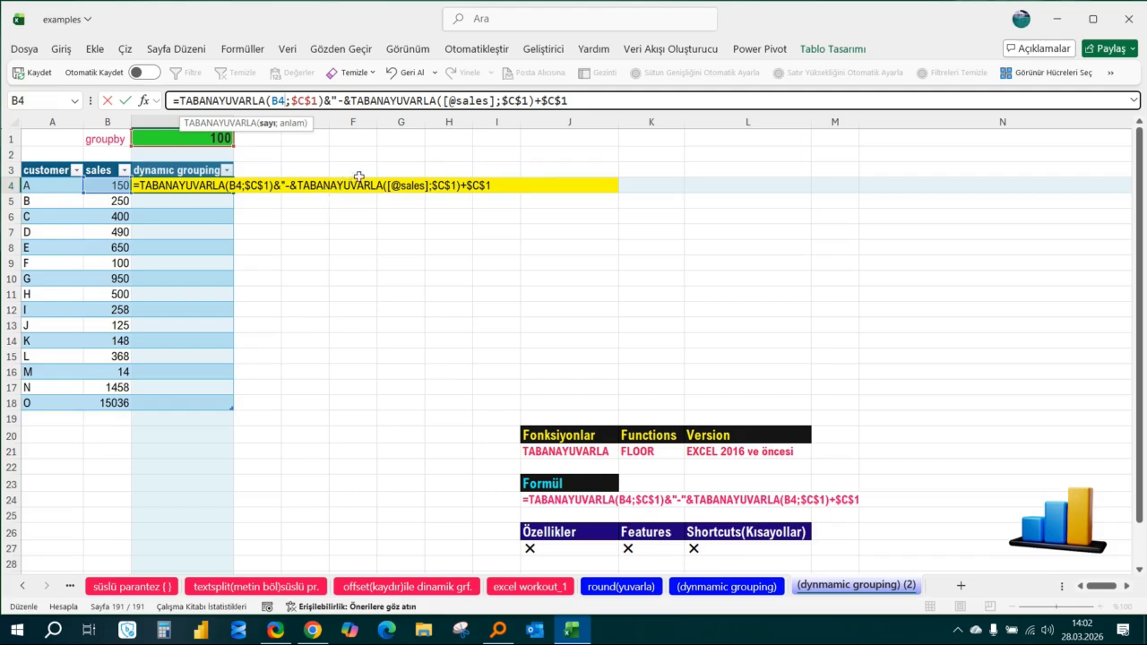
left_click(494, 100)
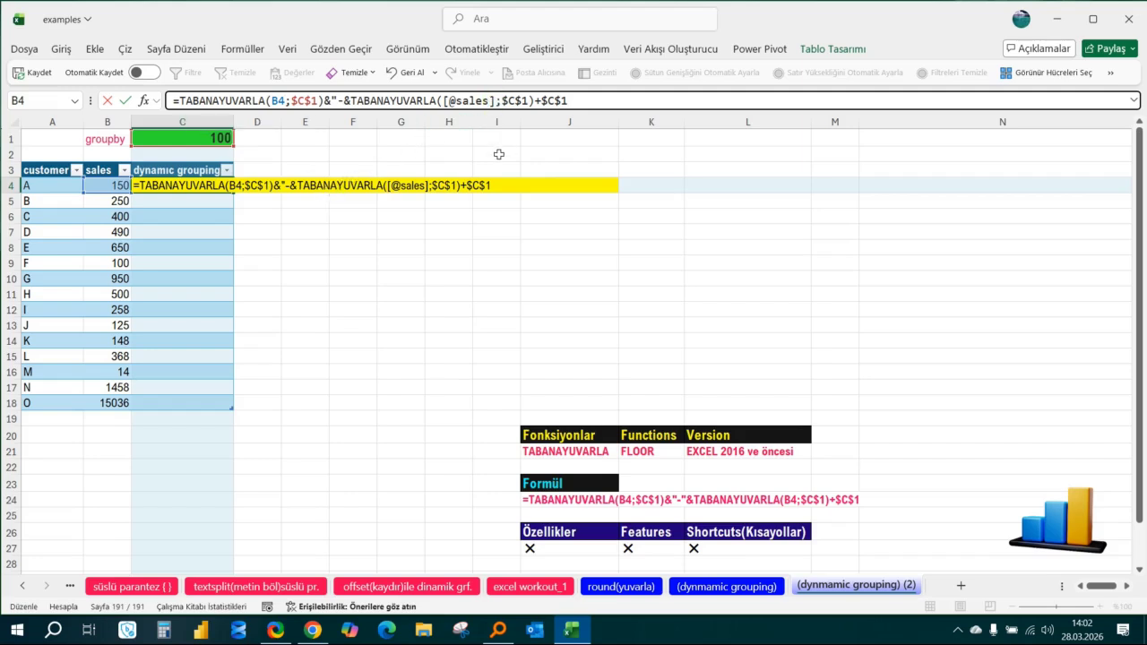
key("BackSpace")
key("BackSpace")
key("BackSpace")
key("BackSpace")
key("BackSpace")
key("BackSpace")
key("BackSpace")
key("BackSpace")
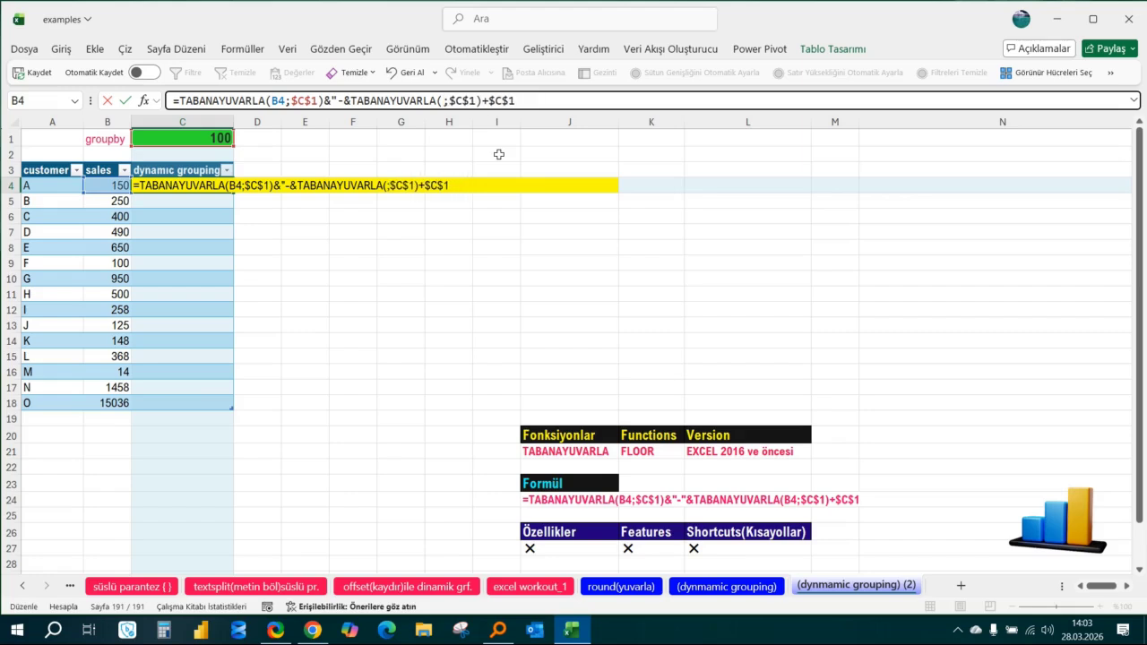
type("B4")
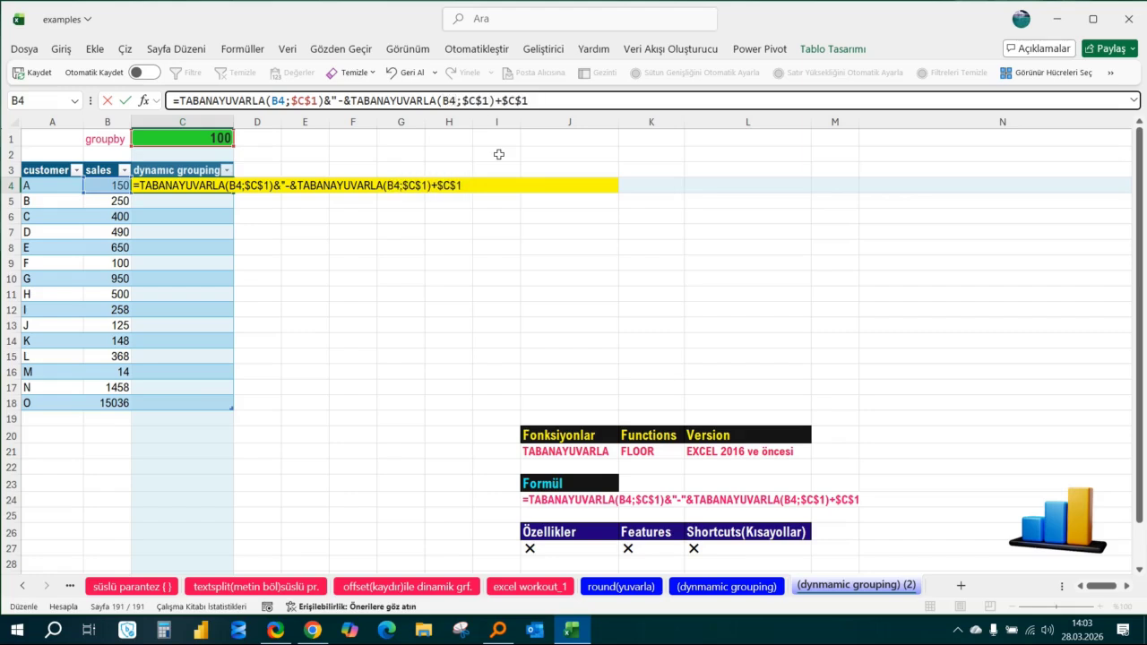
left_click(568, 124)
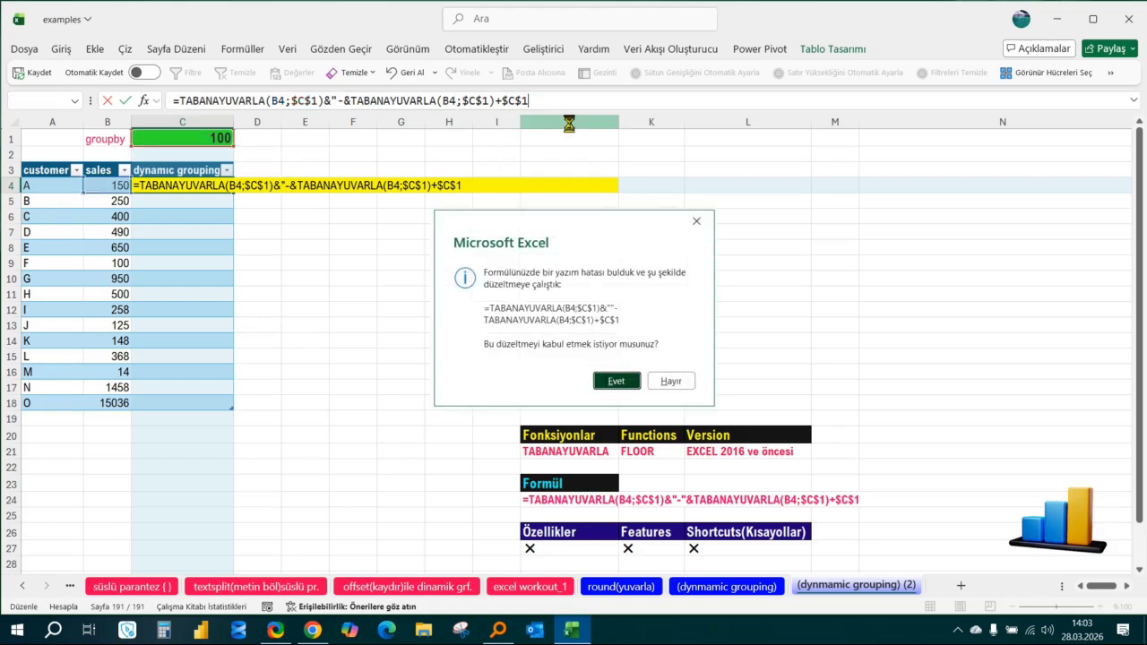
key("Return")
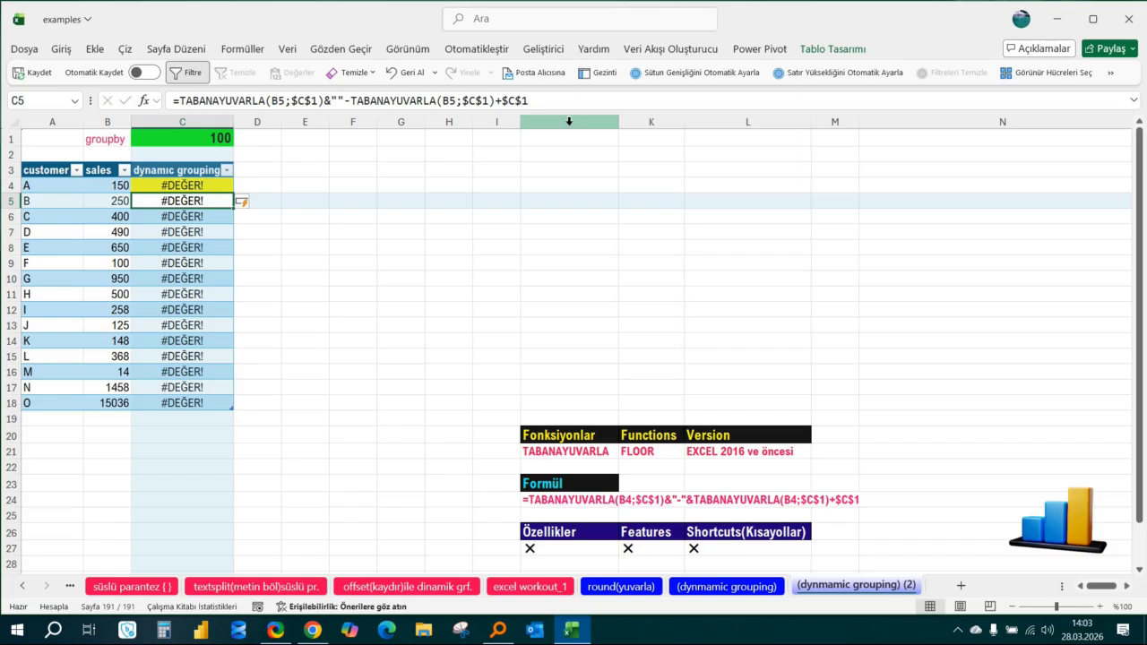
Step: Try to insert & before the second TABANAYUVARLA in the C4 formula, accepting the suggested correction
key("Up")
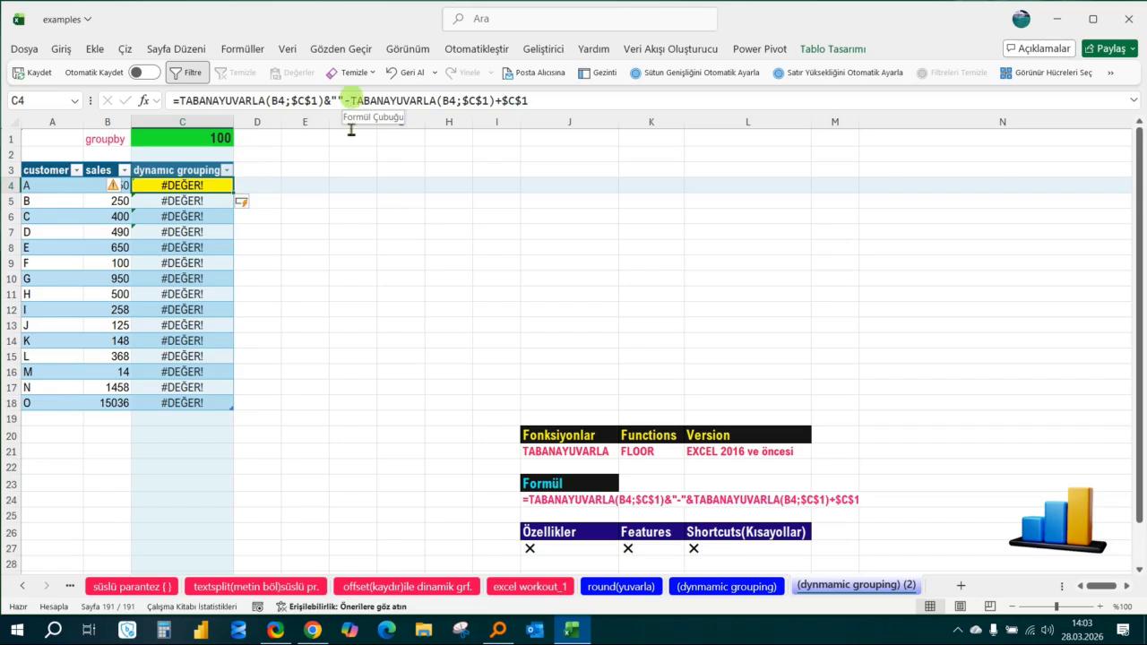
left_click(354, 105)
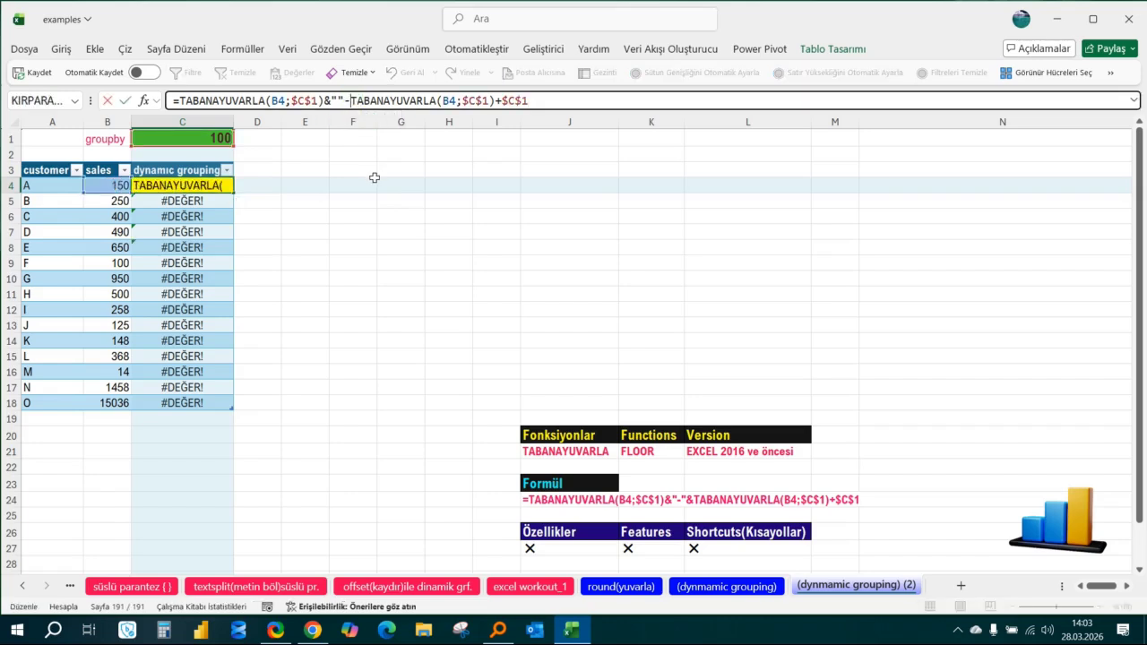
type("&")
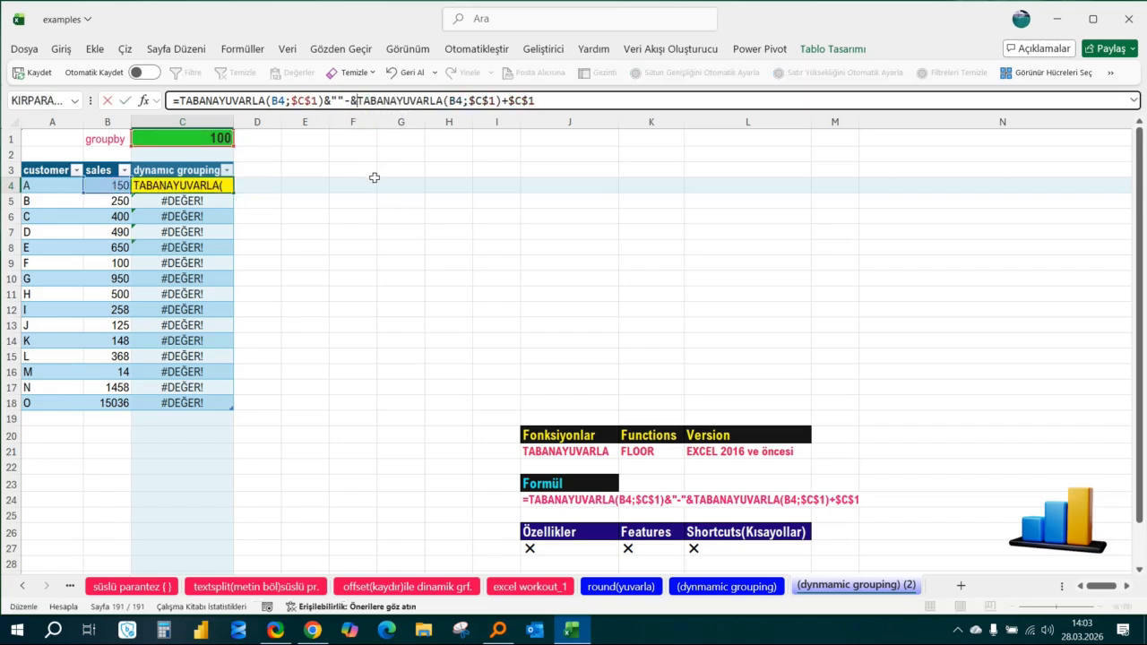
key("Return")
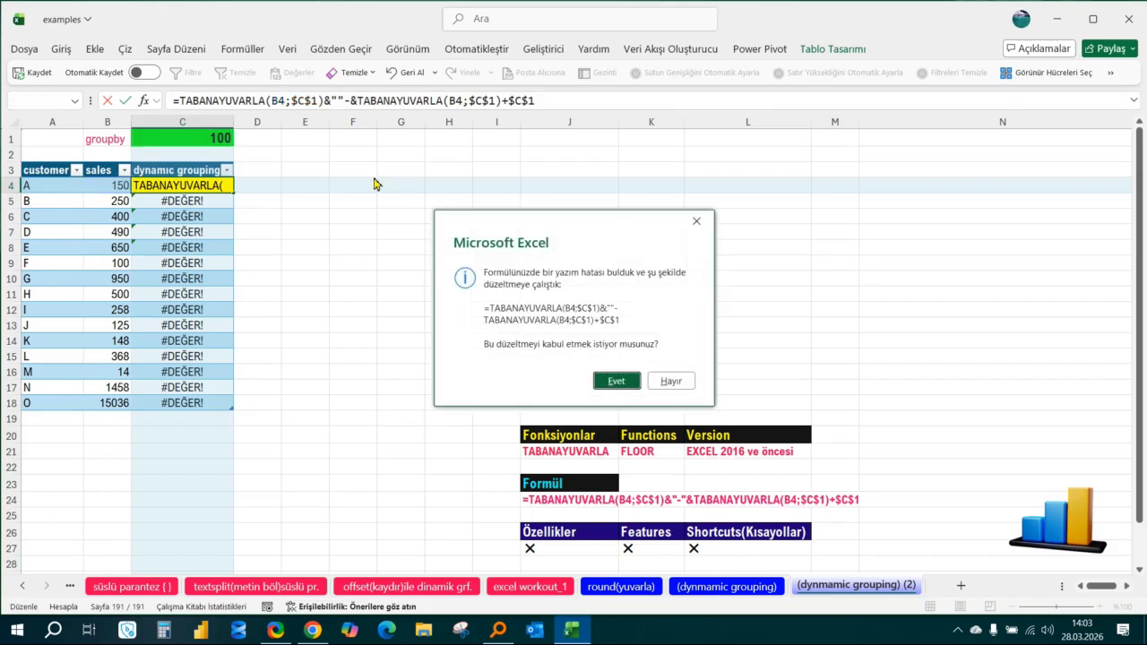
left_click(618, 379)
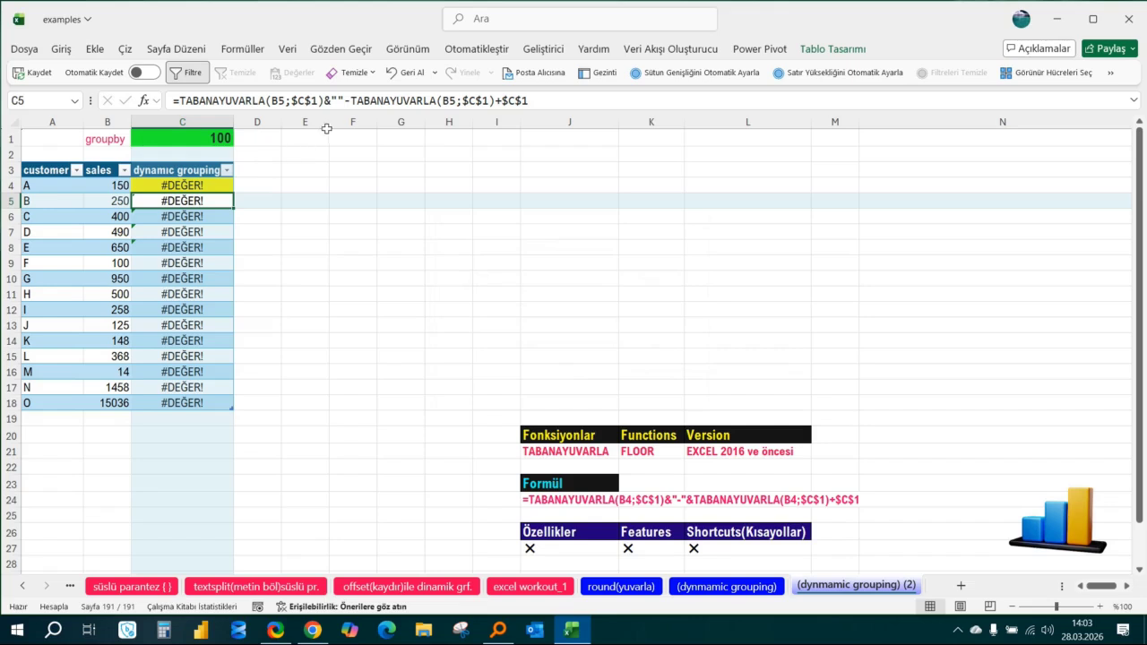
Step: Move the hyphen in the C4 formula inside the quotation marks so the separator reads "-"
key("Up")
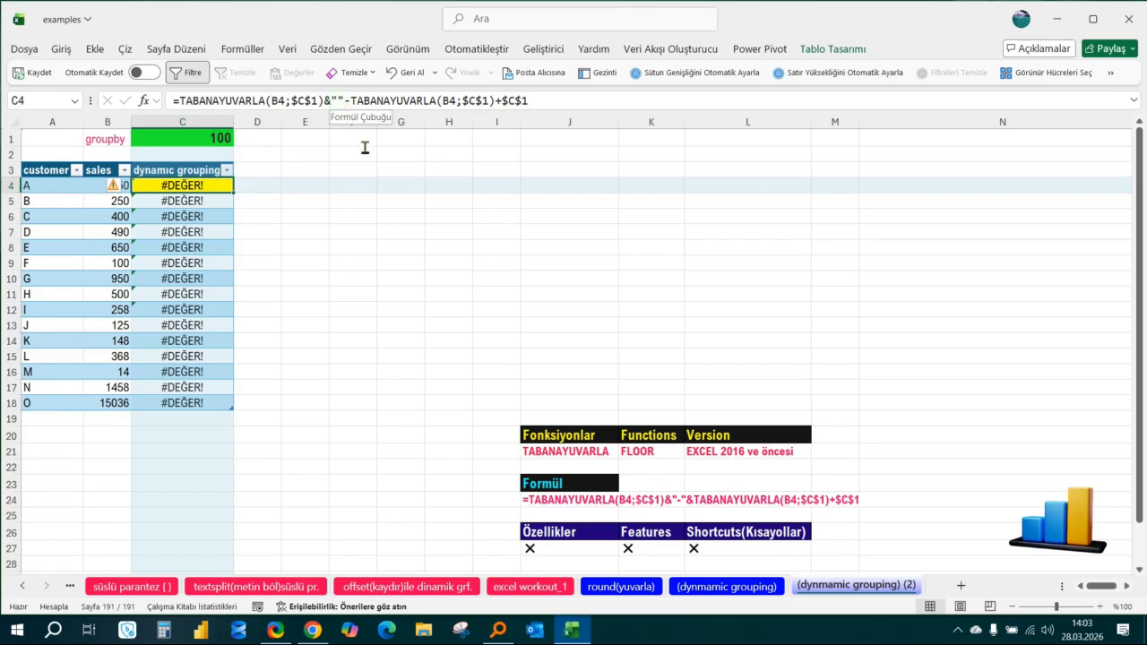
left_click(354, 103)
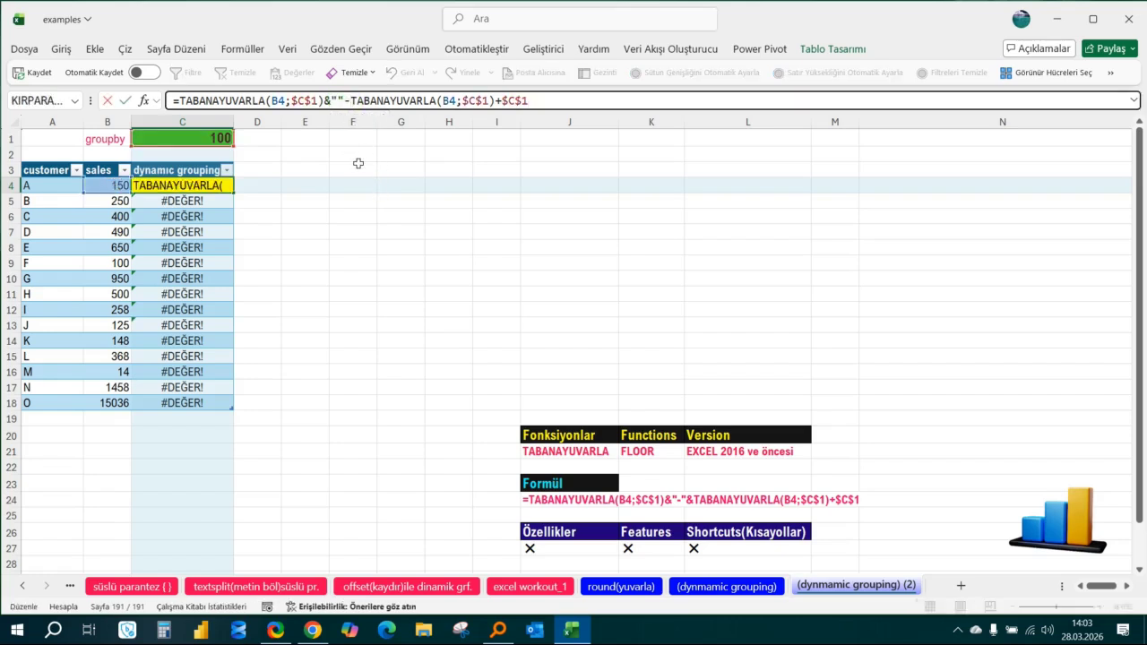
key("BackSpace")
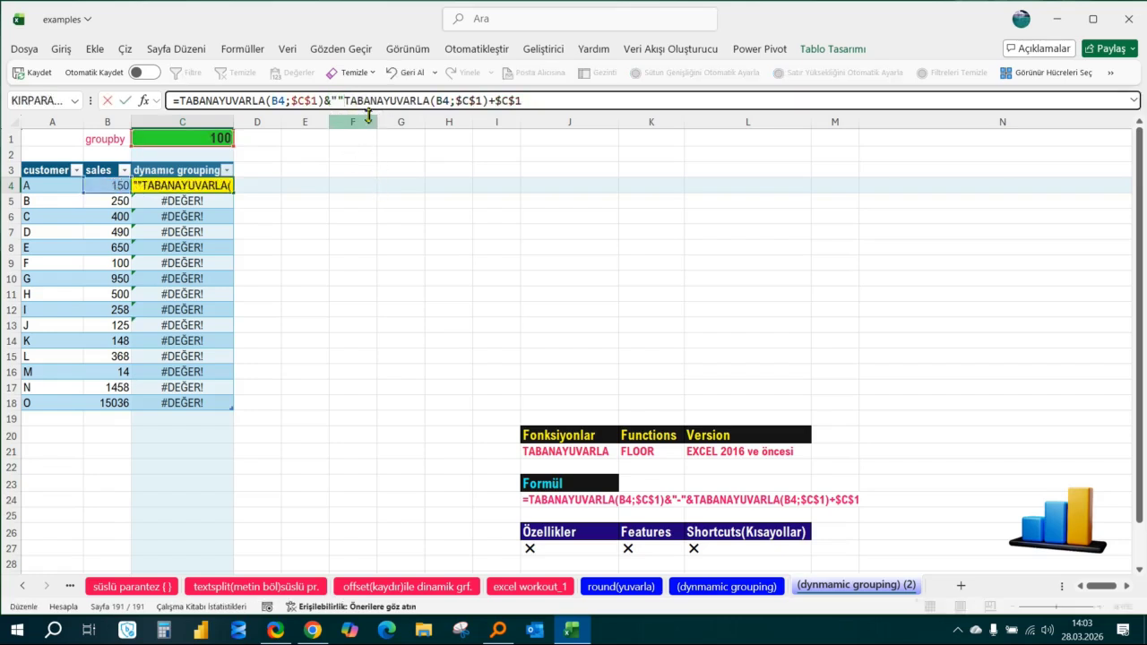
left_click(337, 101)
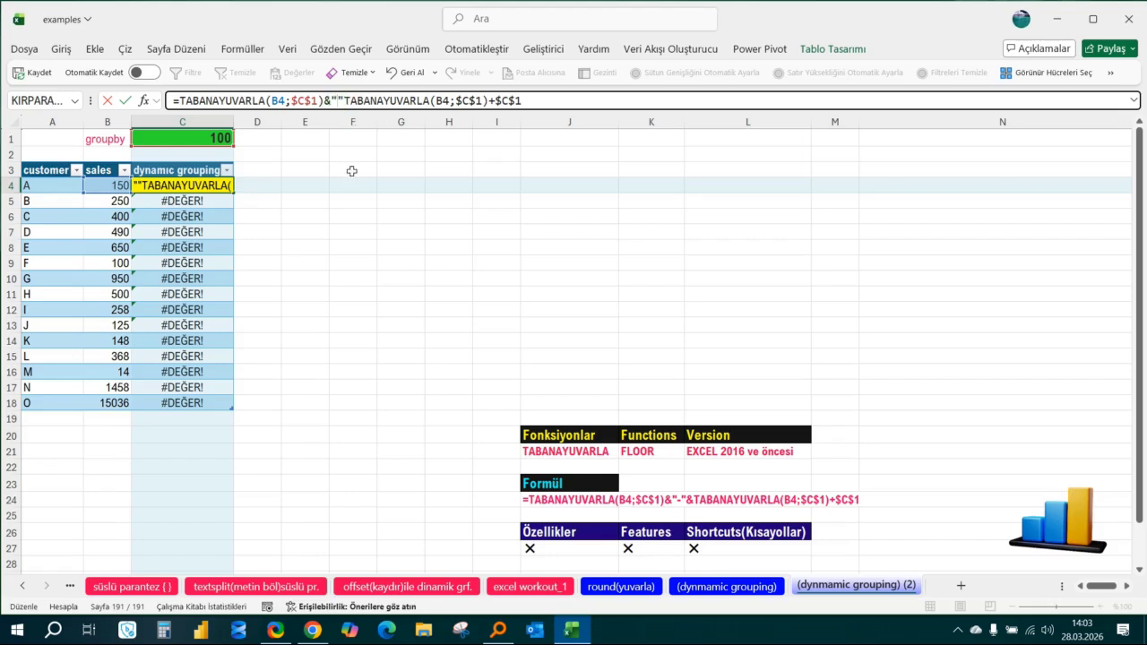
type("-")
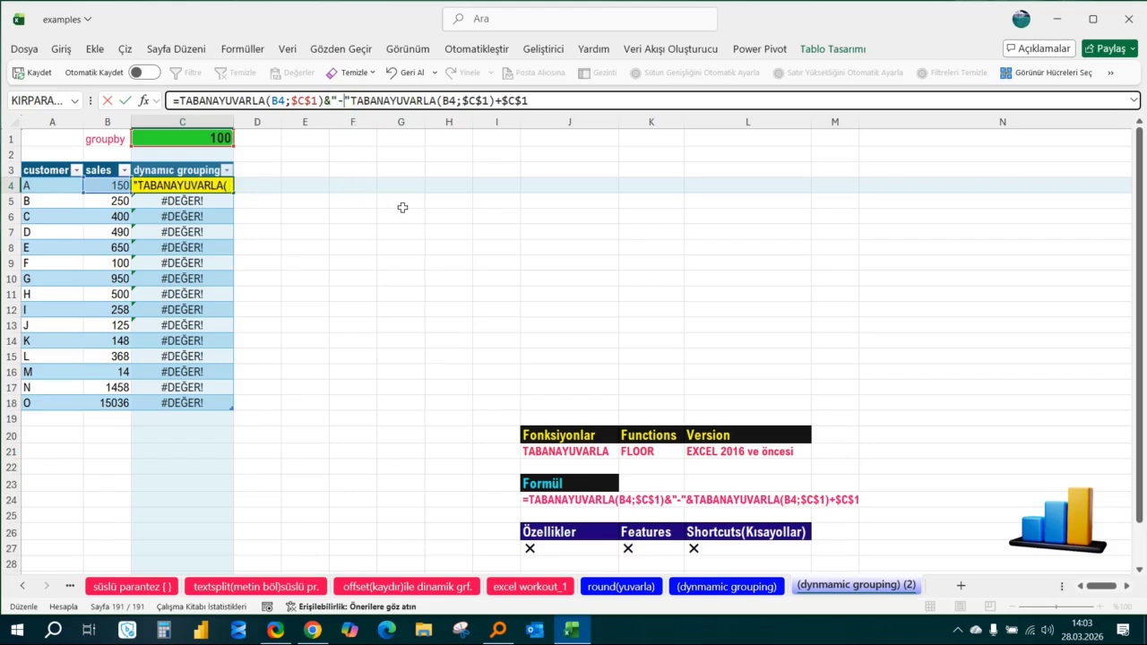
Step: Insert & before the second TABANAYUVARLA in the C4 formula and enter it for the whole dynamic grouping column
left_click(353, 101)
type("&")
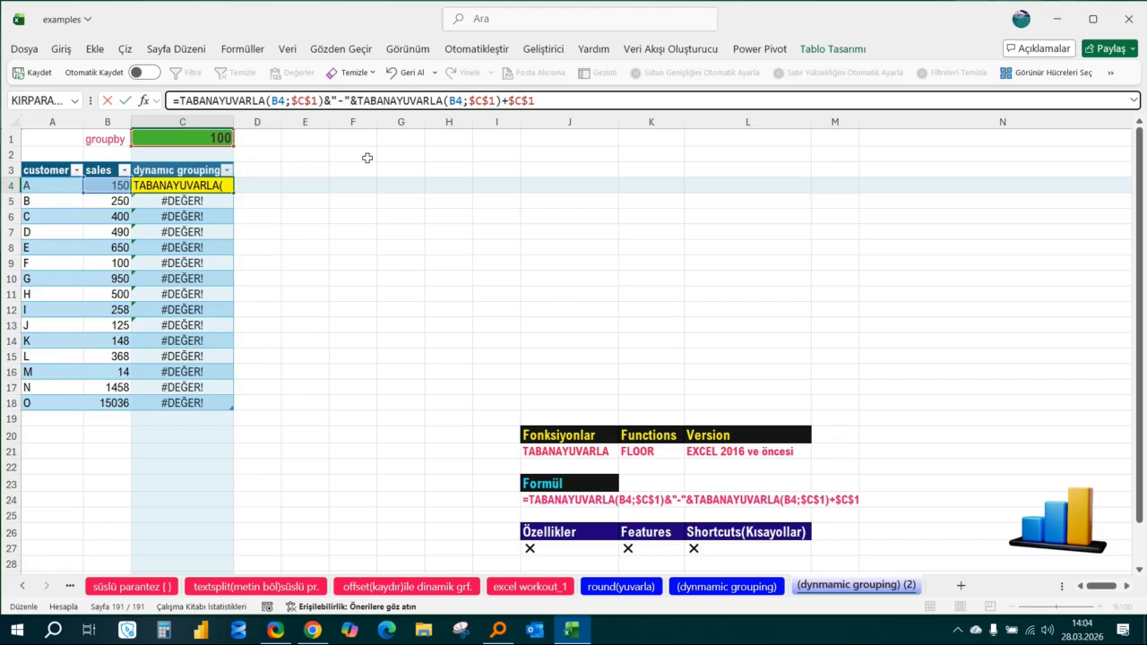
left_click(557, 100)
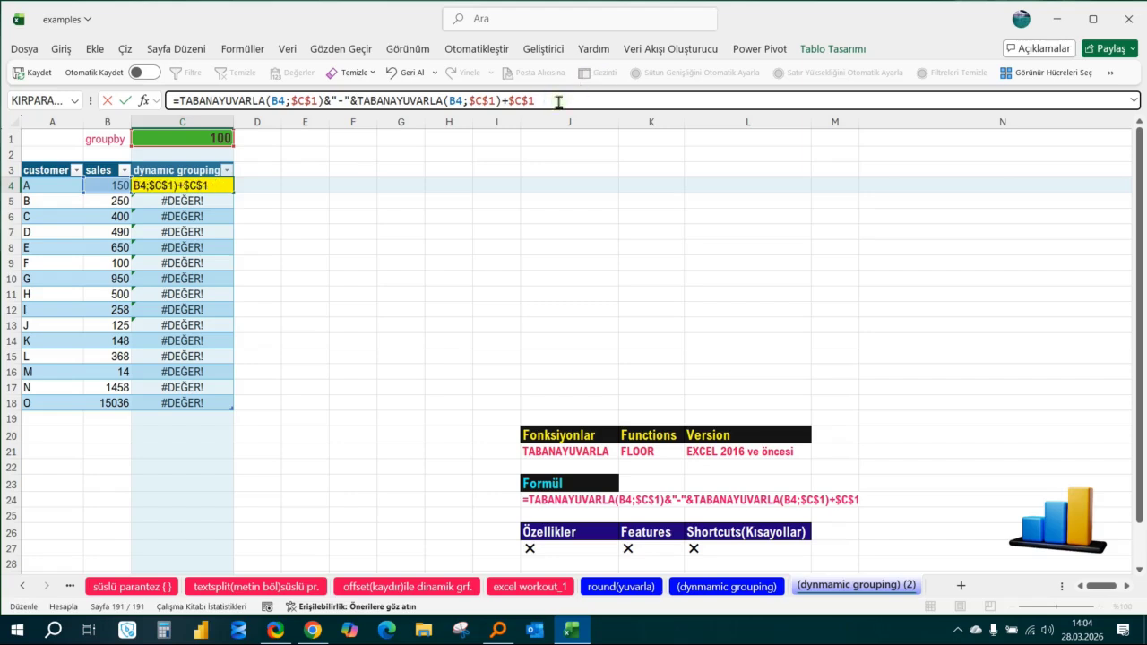
key("Return")
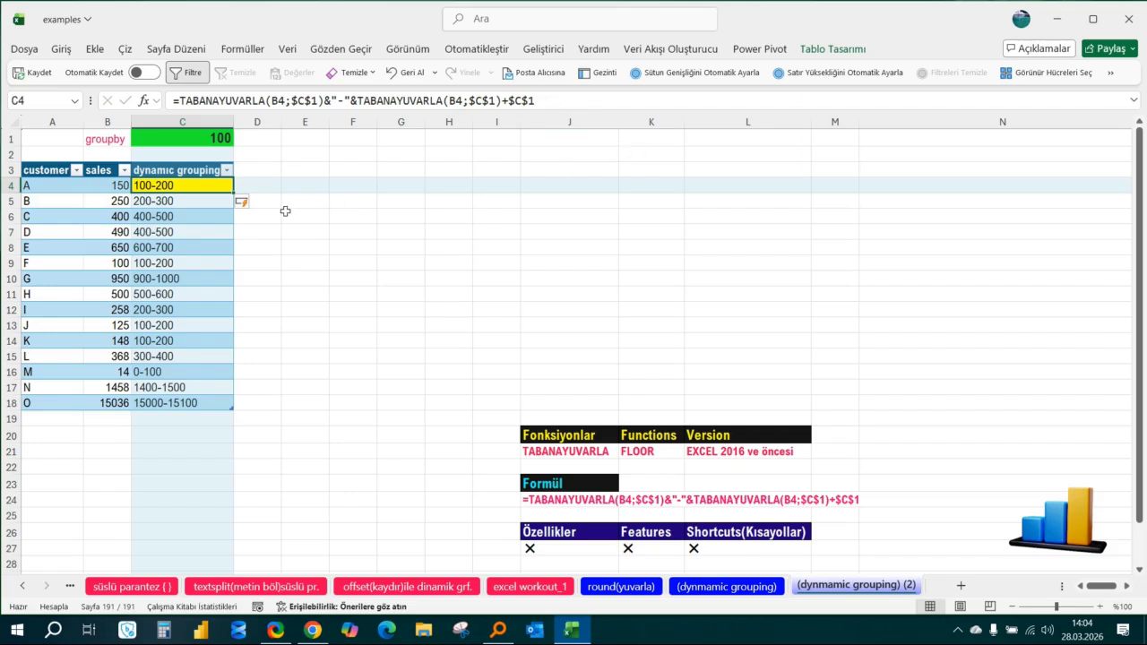
Step: Check the sales of customers A, B and N against their dynamic grouping ranges and the groupby value in C1
left_click(104, 188)
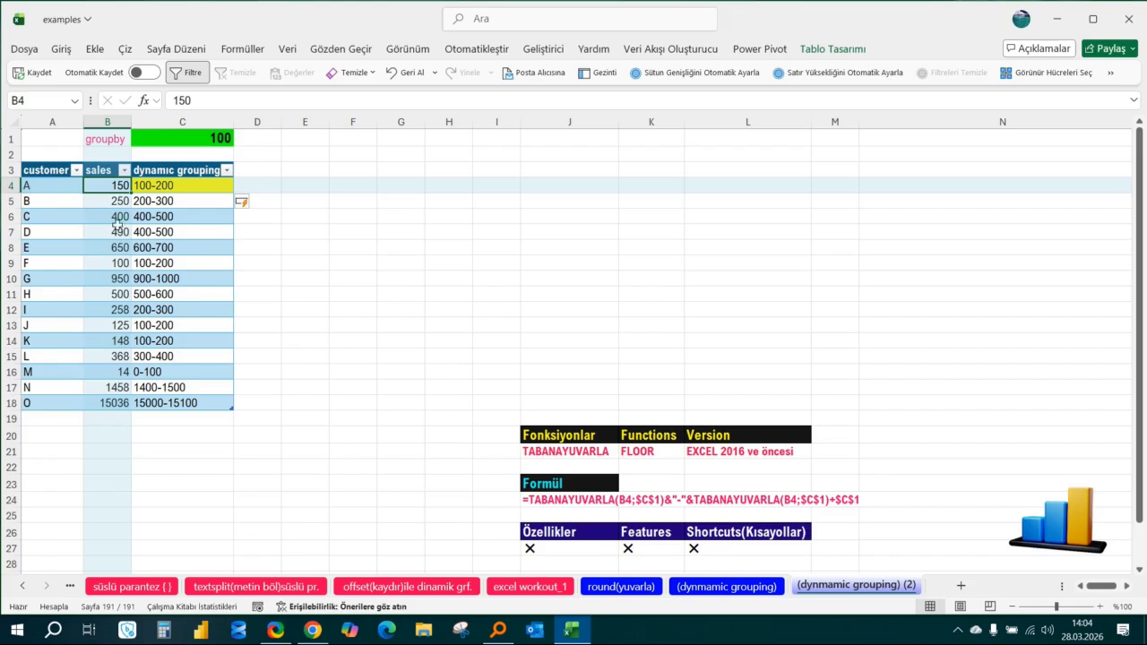
left_click(63, 202)
left_click(110, 202)
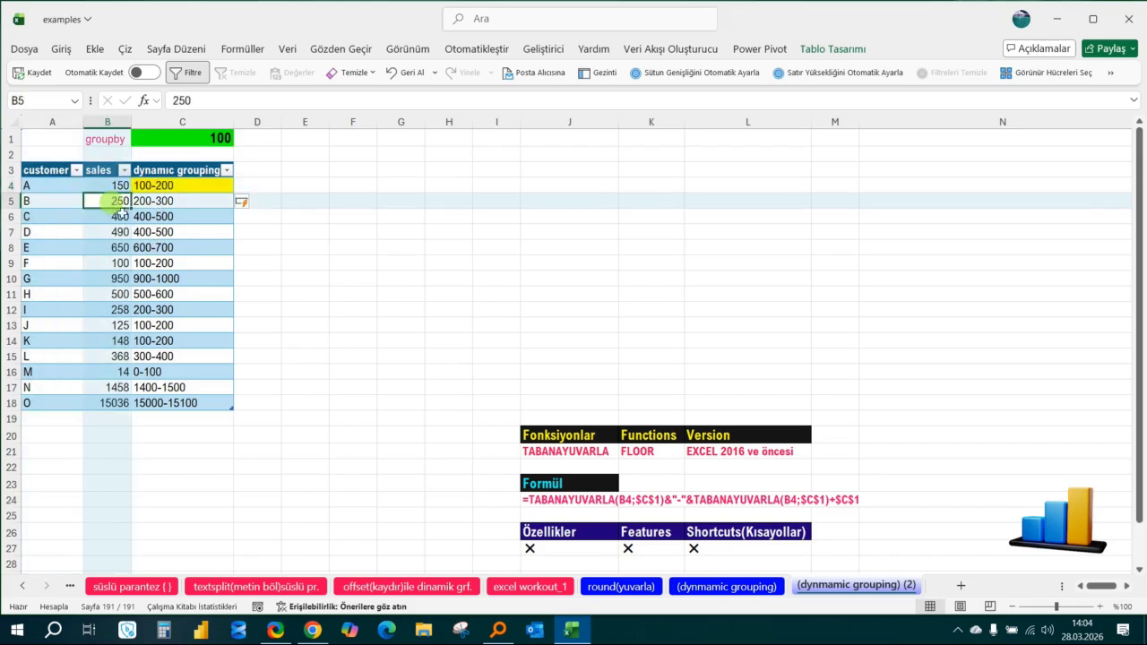
left_click(188, 199)
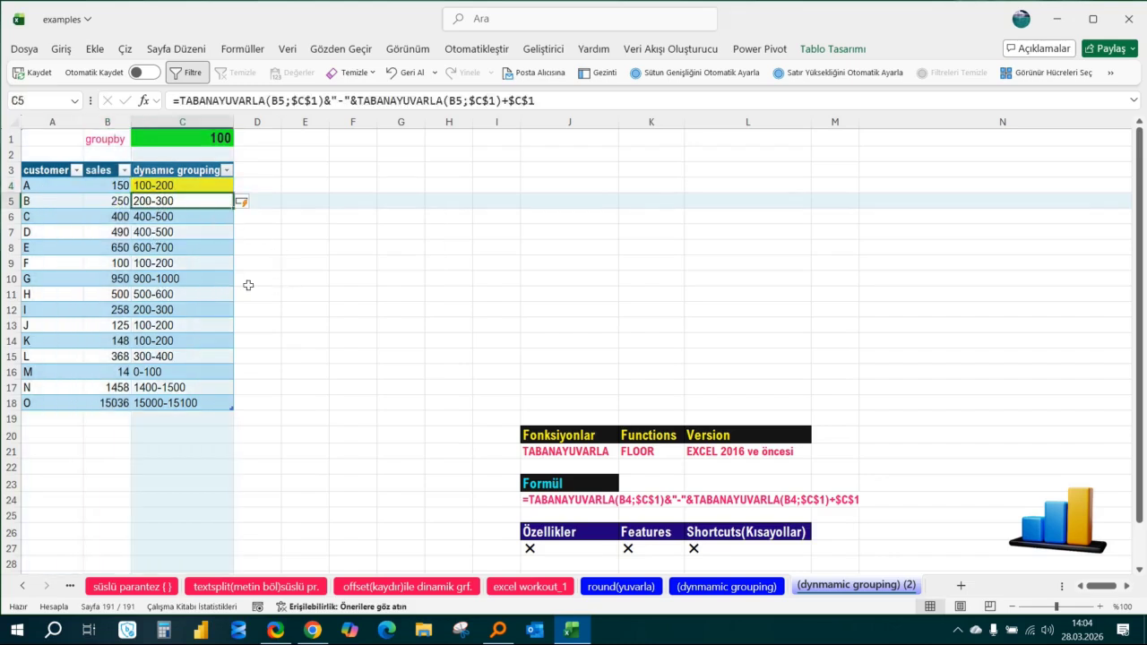
left_click(110, 389)
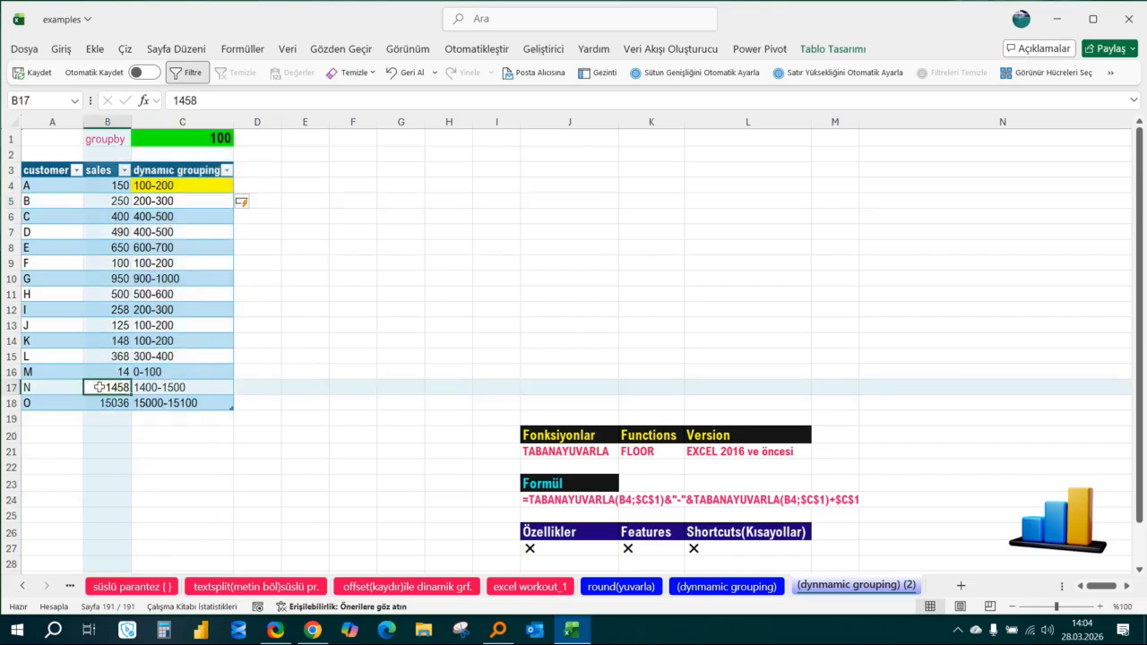
left_click(53, 387)
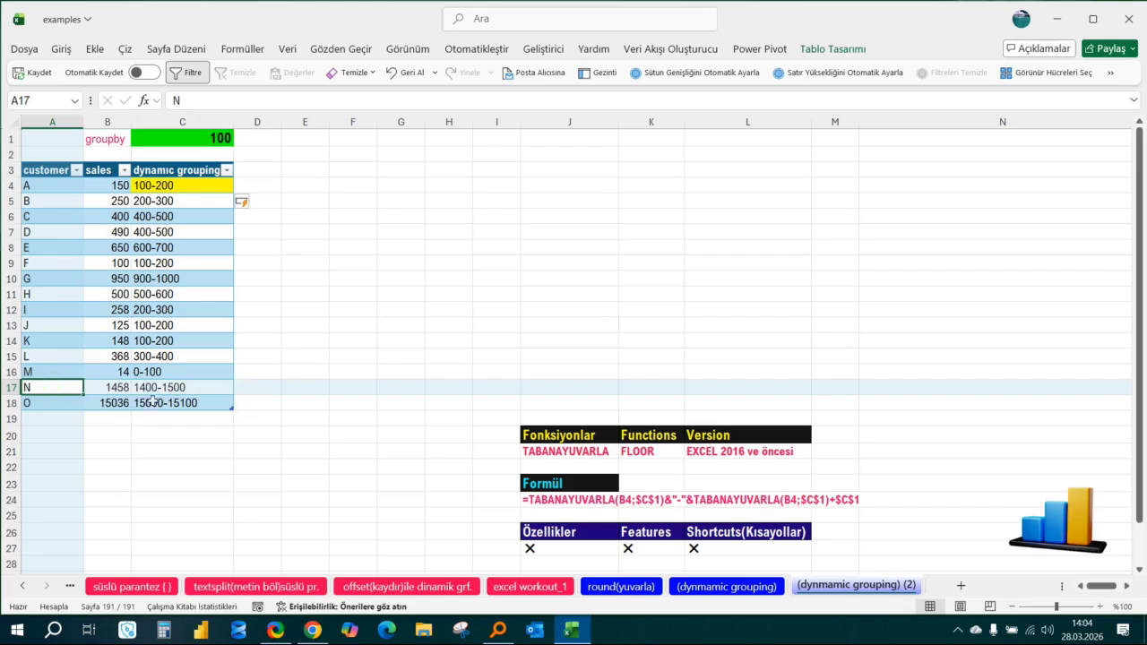
left_click(179, 389)
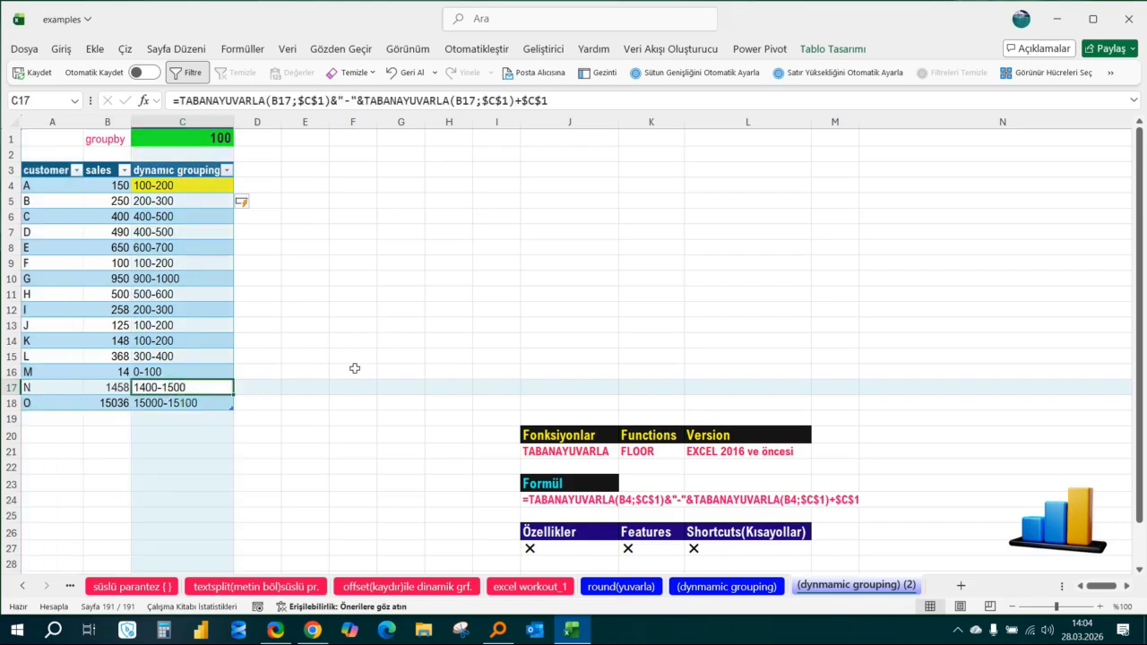
left_click(208, 141)
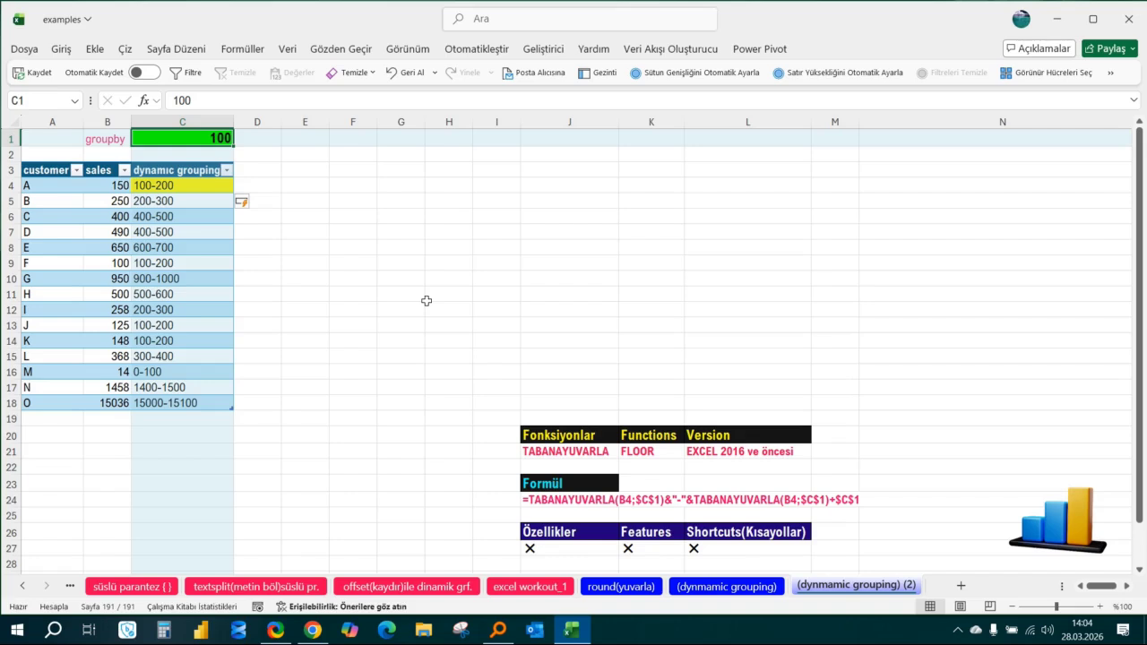
left_click_drag(189, 187, 217, 398)
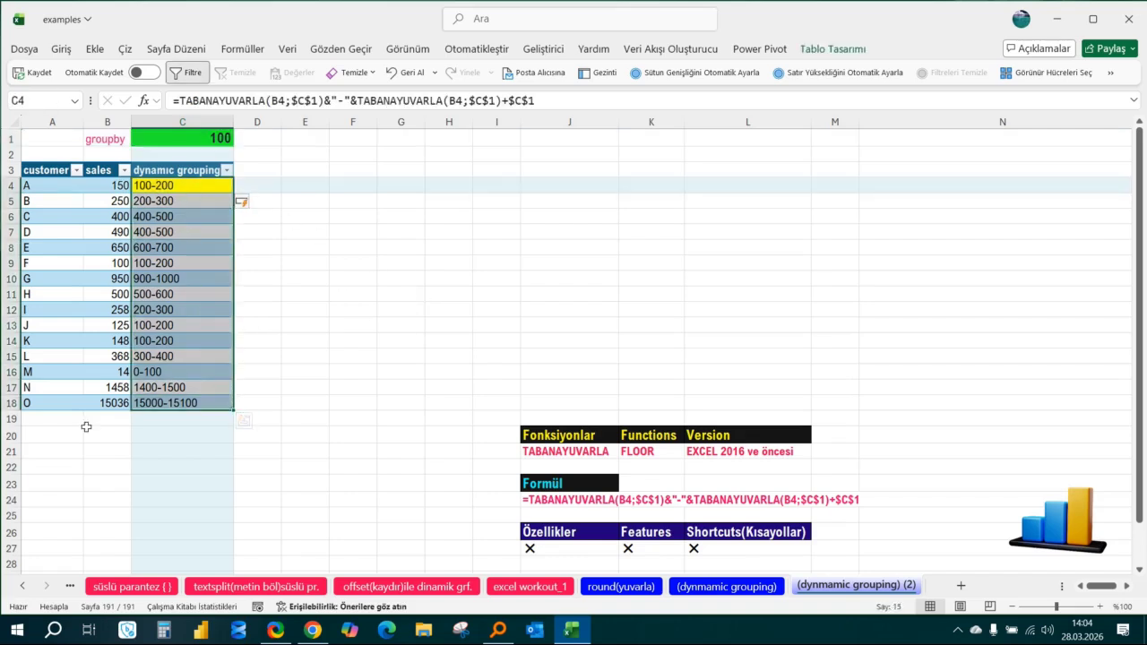
Step: Add customer P with sales of 658 in row 19 below the table and check its dynamic grouping cell
left_click(79, 422)
left_click(42, 421)
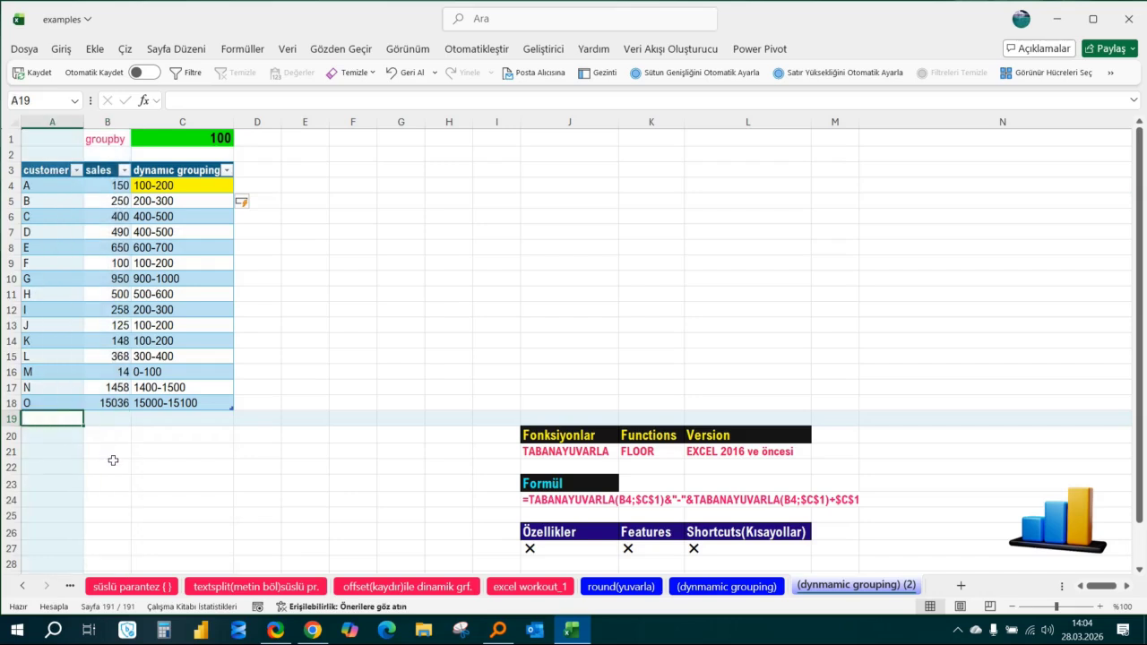
type("P")
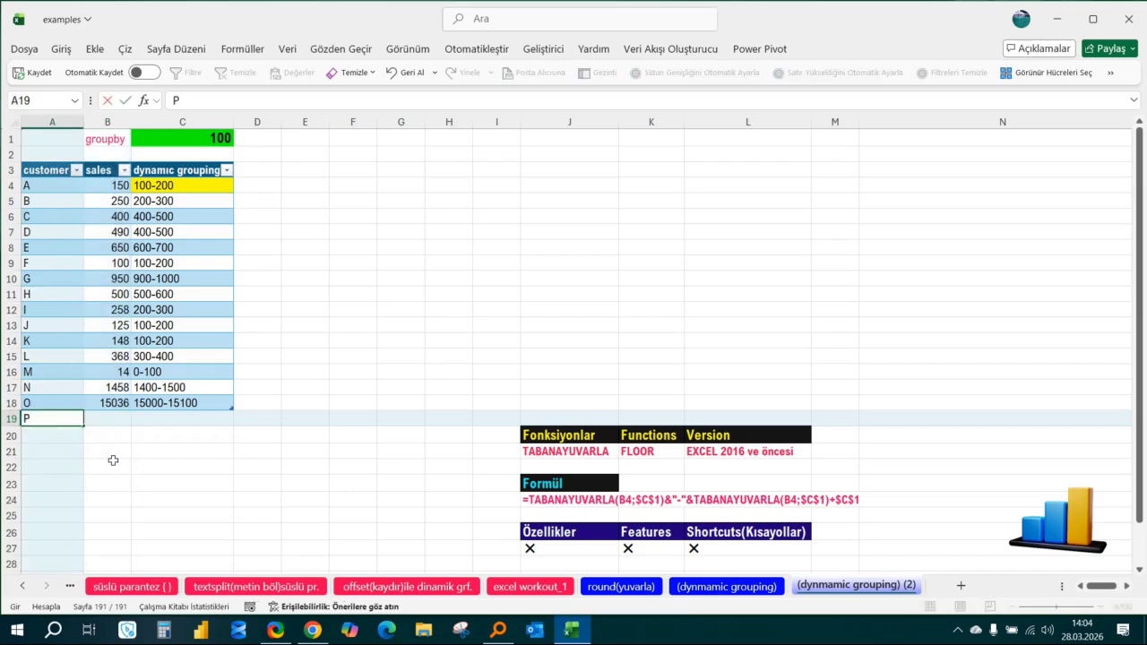
key("Tab")
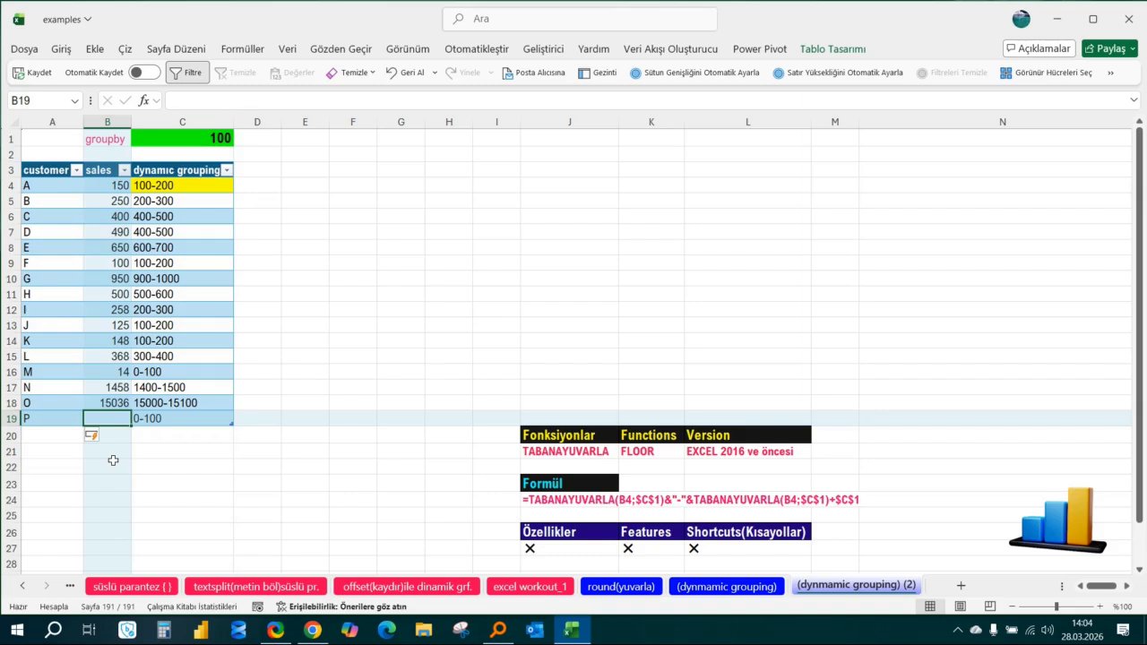
type("658")
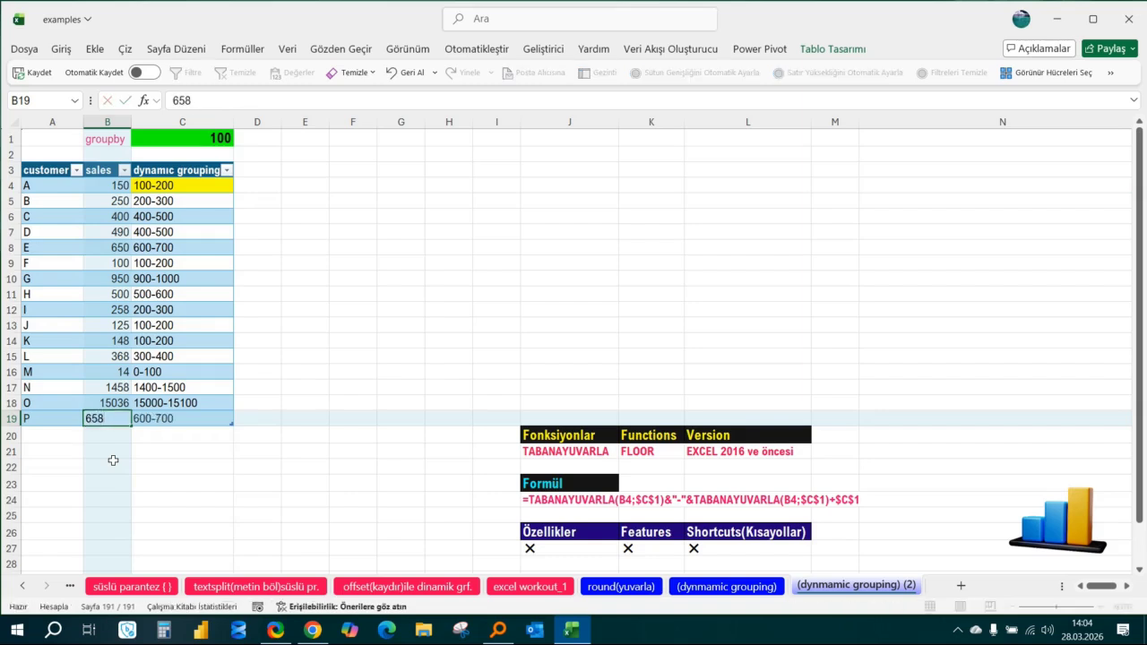
key("Return")
key("Up")
key("Right")
key("Right")
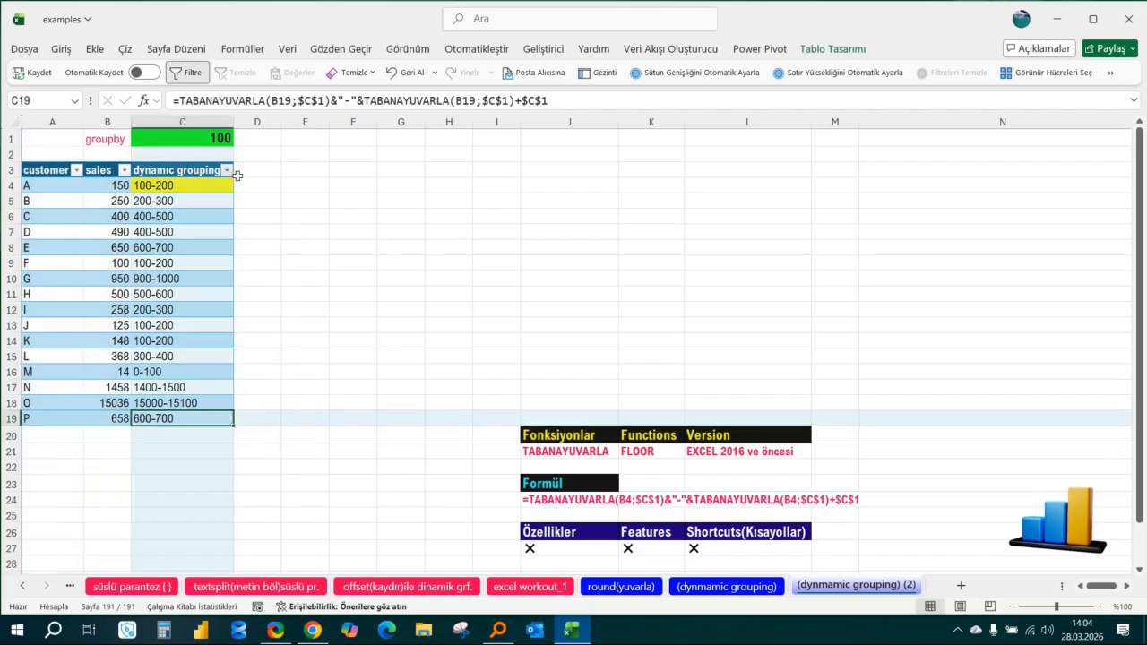
Step: Set the groupby value in C1 to 50, undo and redo the change to compare the ranges, and check customer P's range
left_click(214, 143)
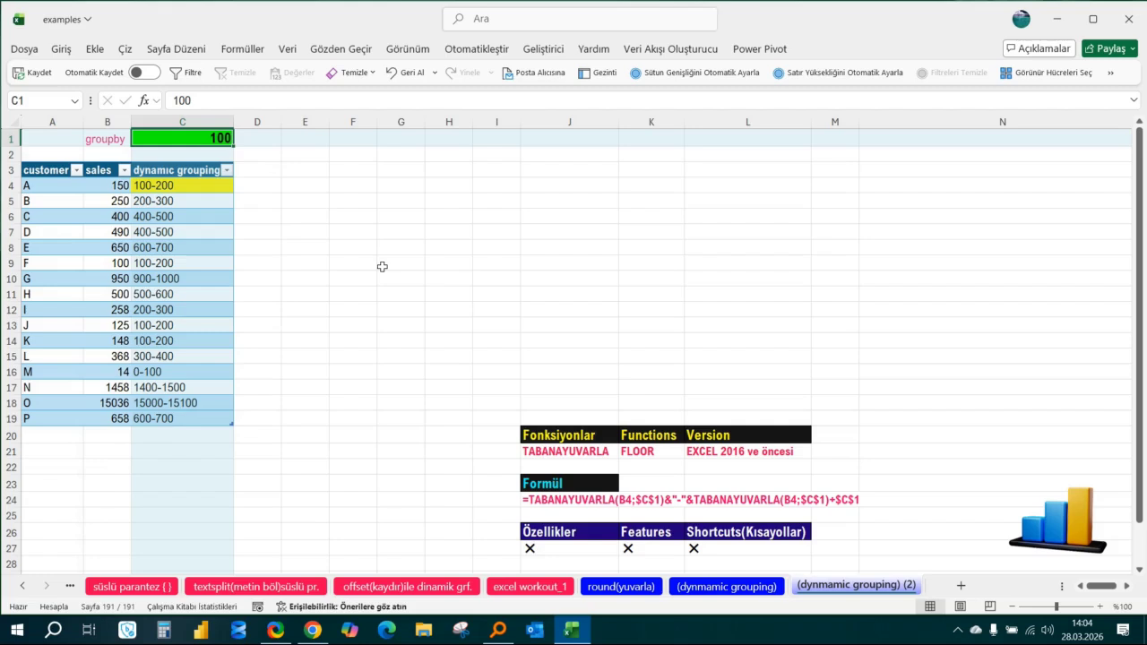
type("50")
key("Return")
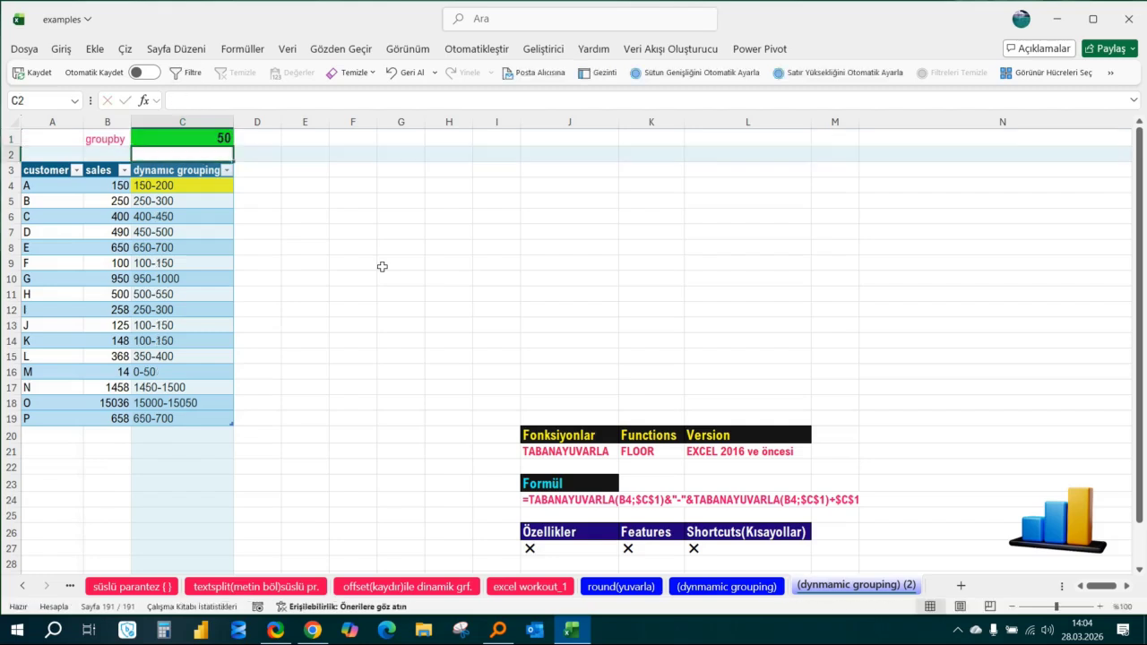
key("ctrl+z")
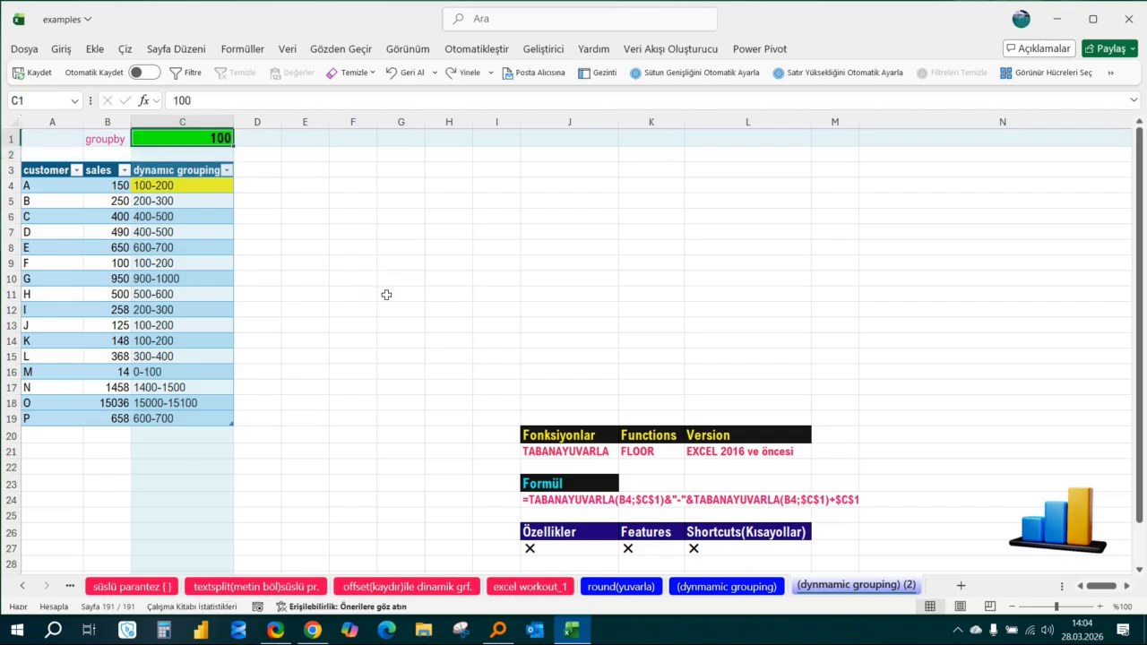
key("ctrl+y")
left_click(189, 420)
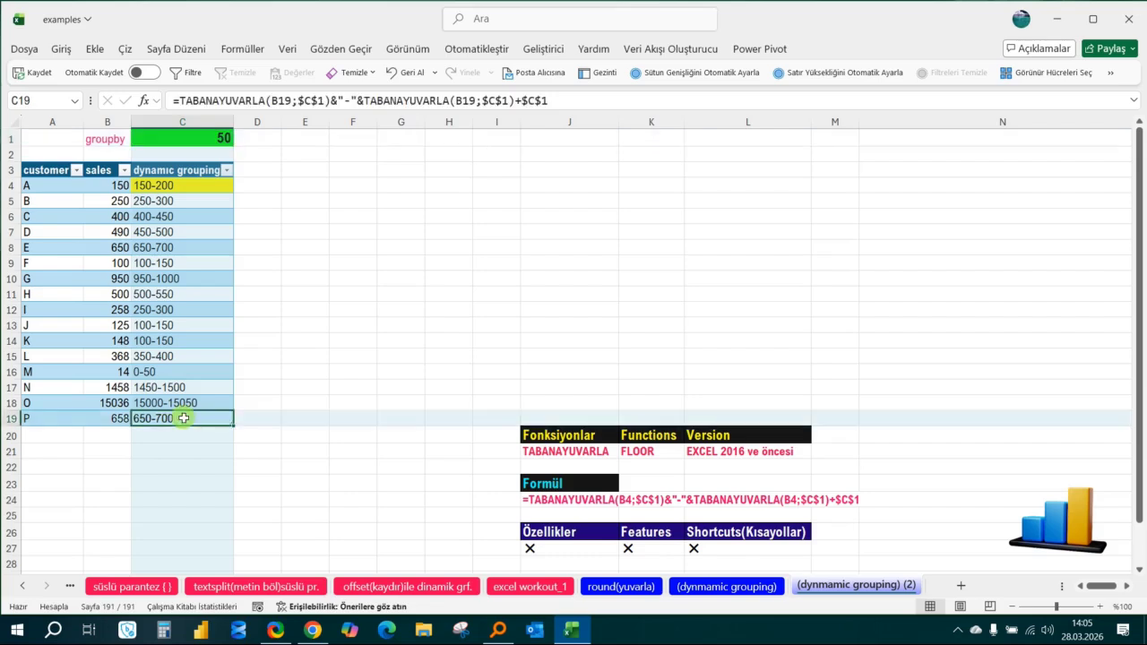
Step: Set the groupby value in C1 to 40 and check customer P's range in C19
left_click(222, 139)
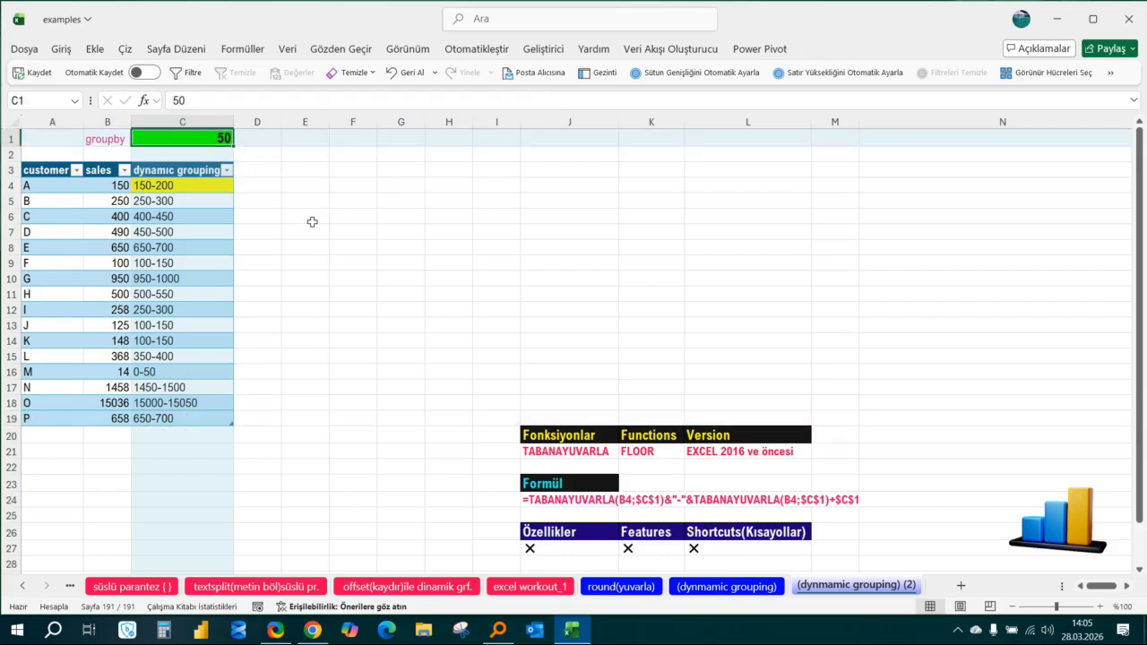
type("40")
key("Return")
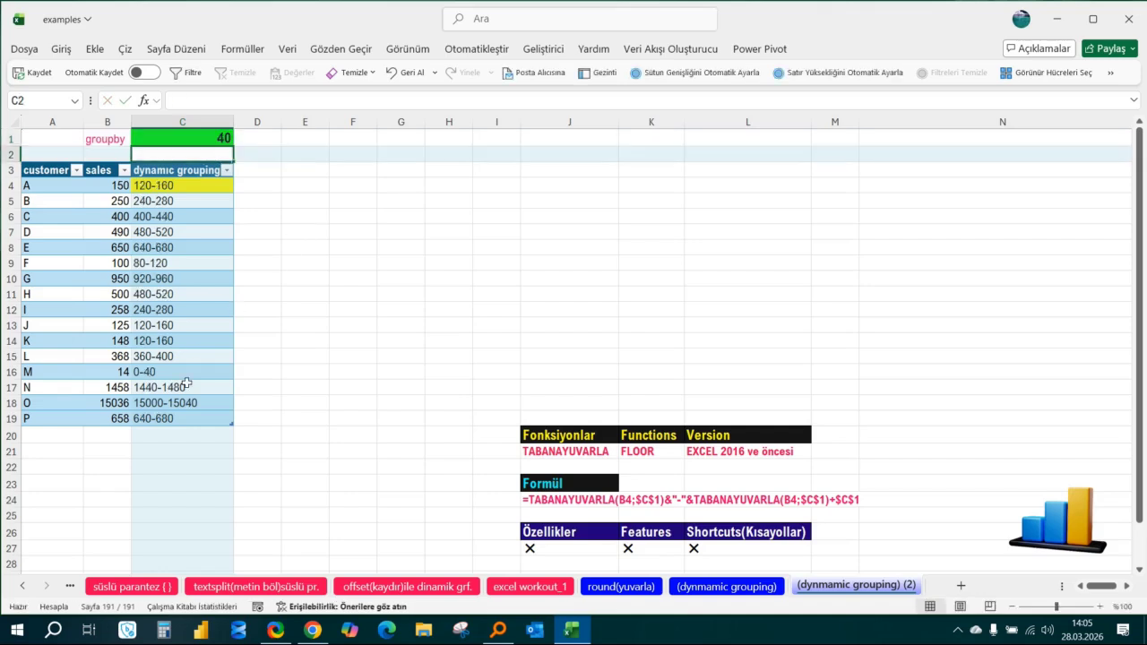
left_click(143, 419)
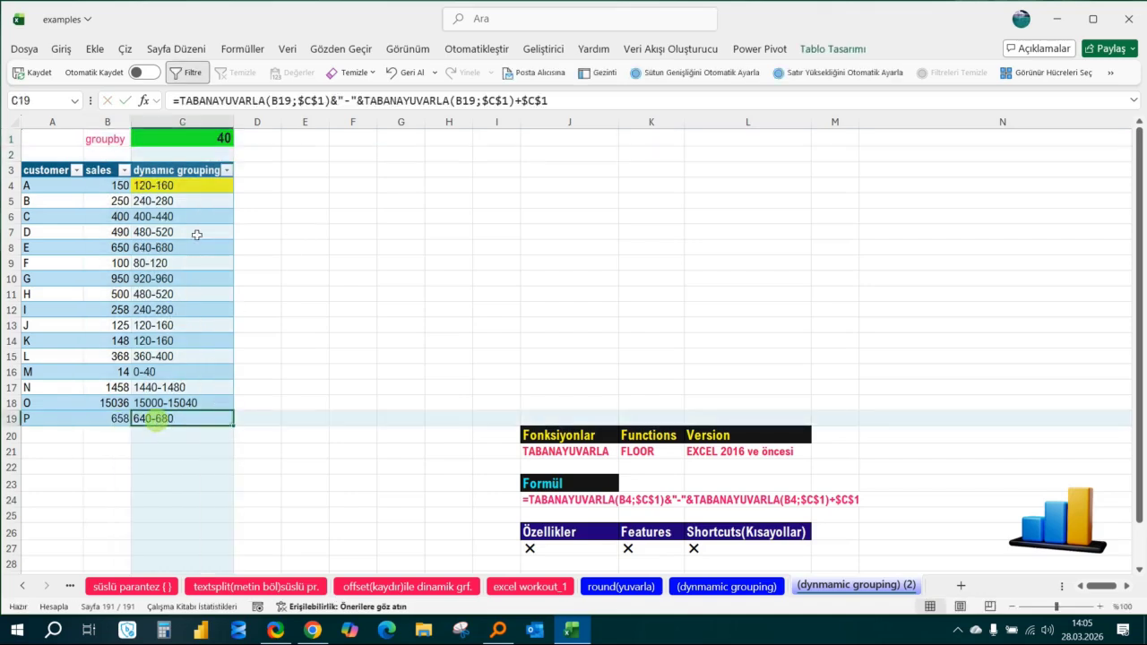
left_click(211, 137)
left_click(404, 199)
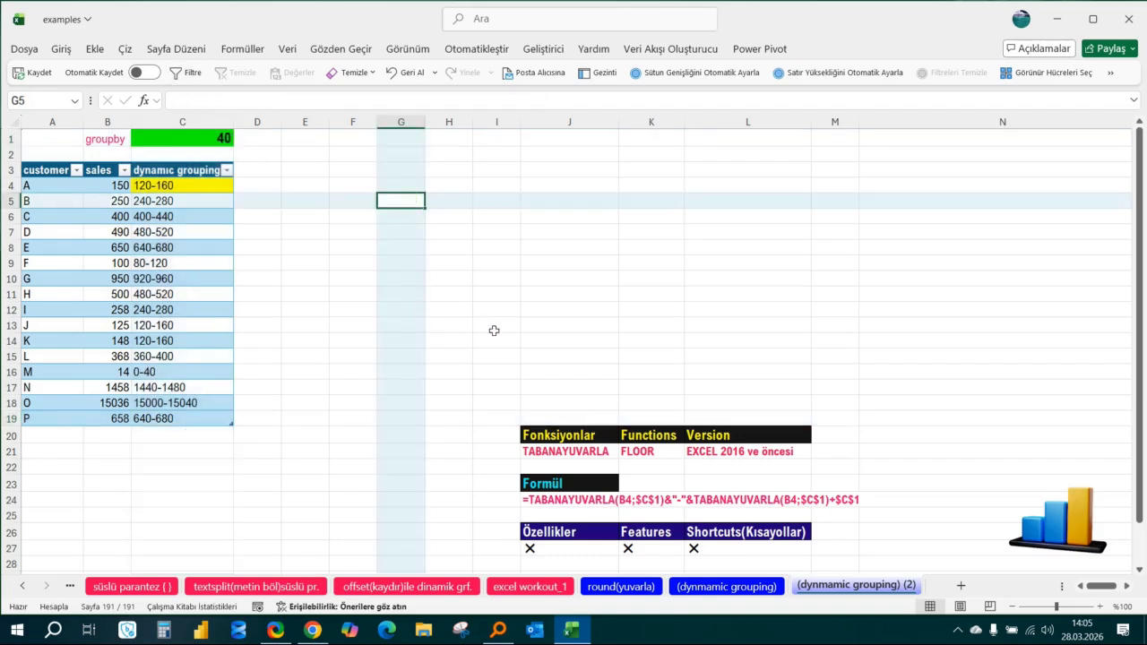
left_click(543, 292)
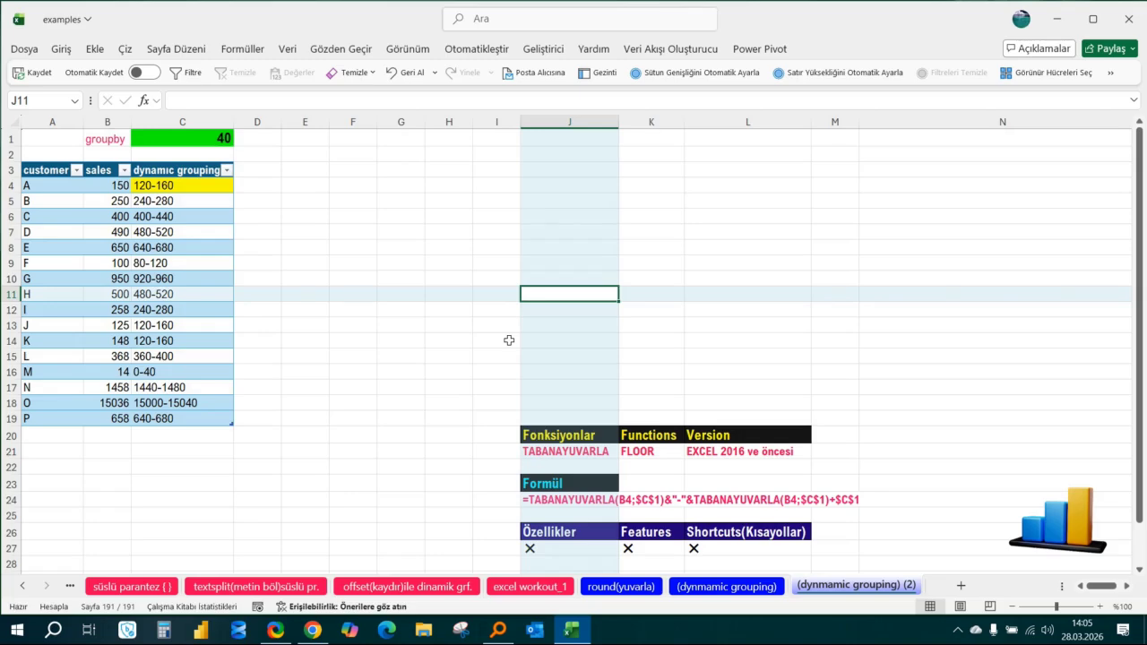
Step: Review the TABANAYUVARLA examples on the round(yuvarla) sheet, then return to the (dynmamic grouping) (2) sheet
left_click(621, 586)
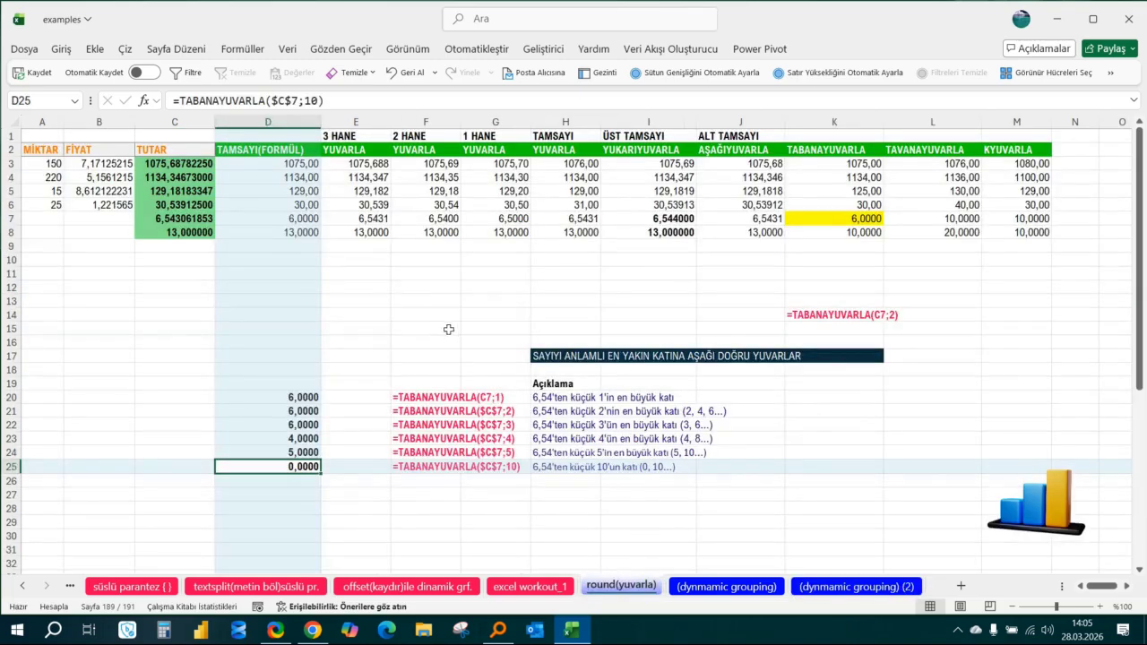
left_click(736, 587)
left_click(621, 586)
left_click(520, 288)
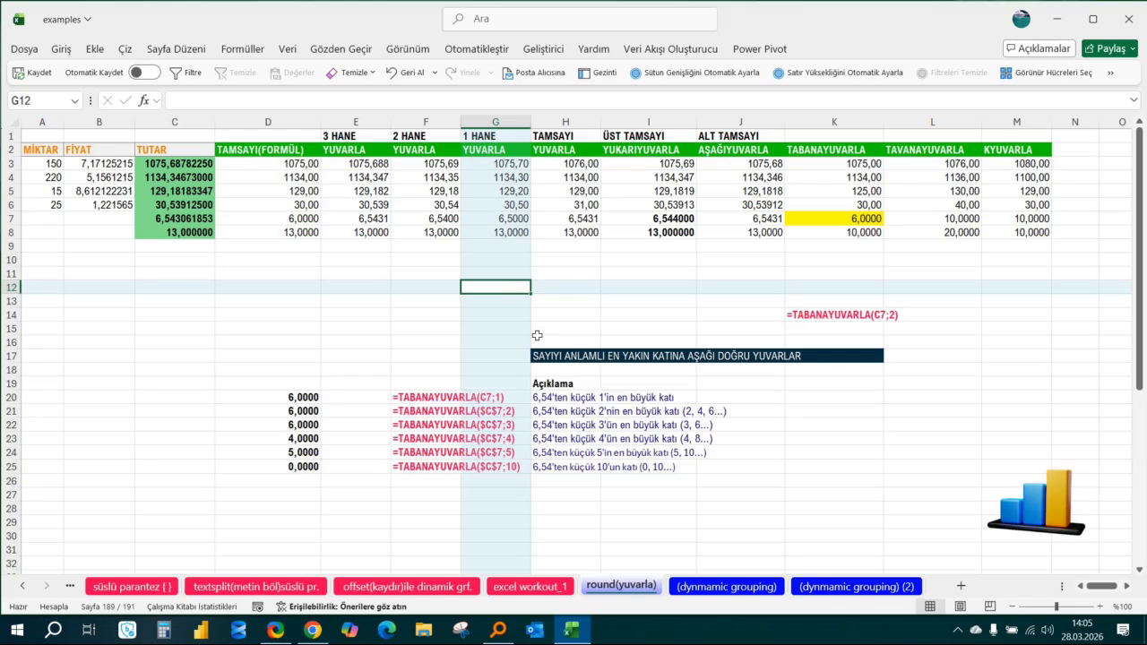
left_click(862, 591)
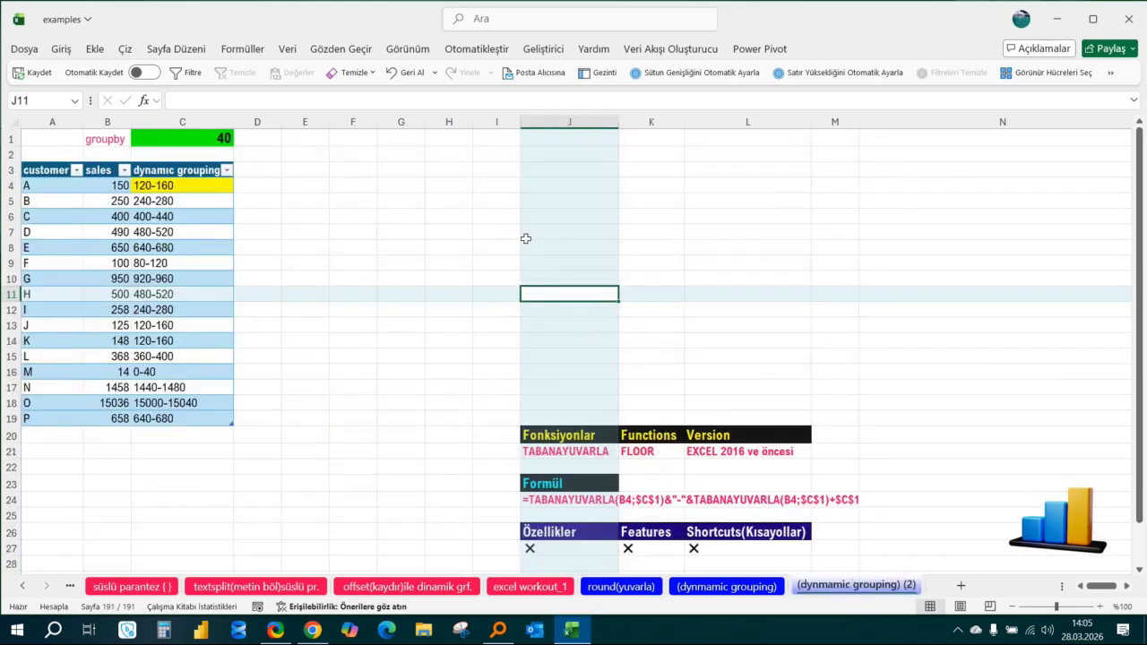